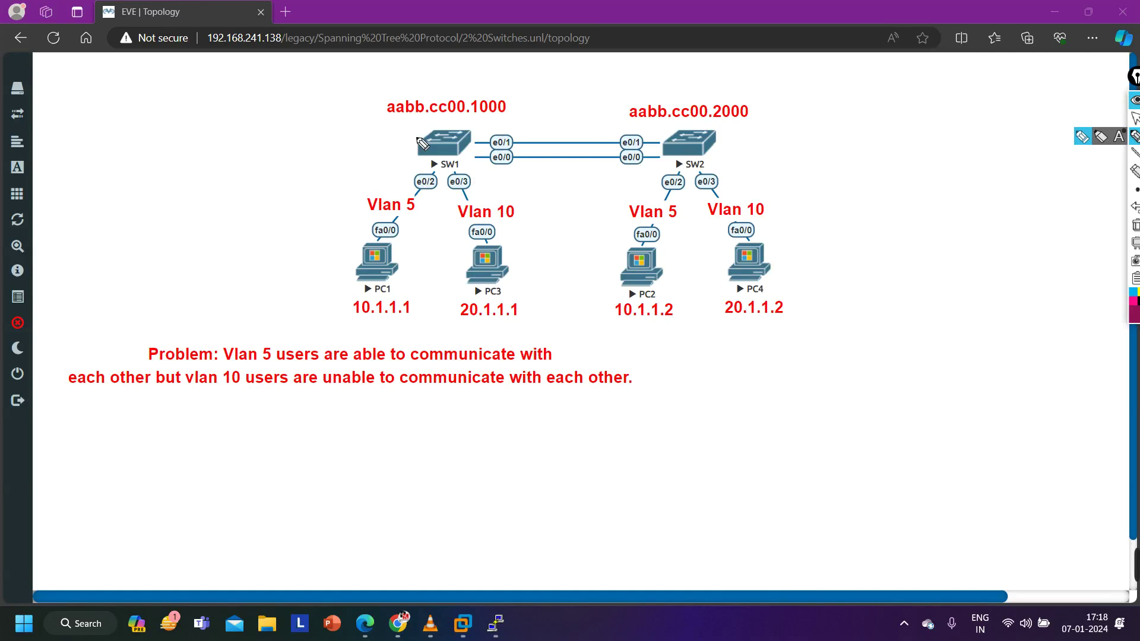
Step: Mark both switches and the VLAN labels with the pen, sketch a router chain off SW2, and clear the annotations
left_click_drag(397, 142, 372, 143)
left_click_drag(724, 137, 756, 135)
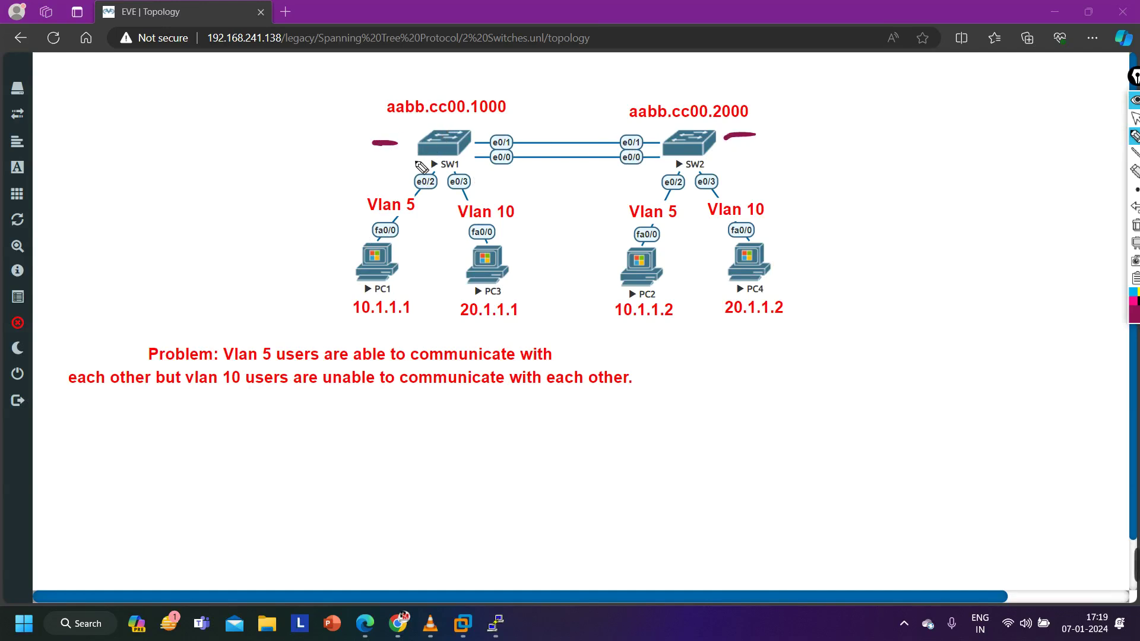
left_click_drag(366, 217, 403, 214)
left_click_drag(471, 224, 515, 218)
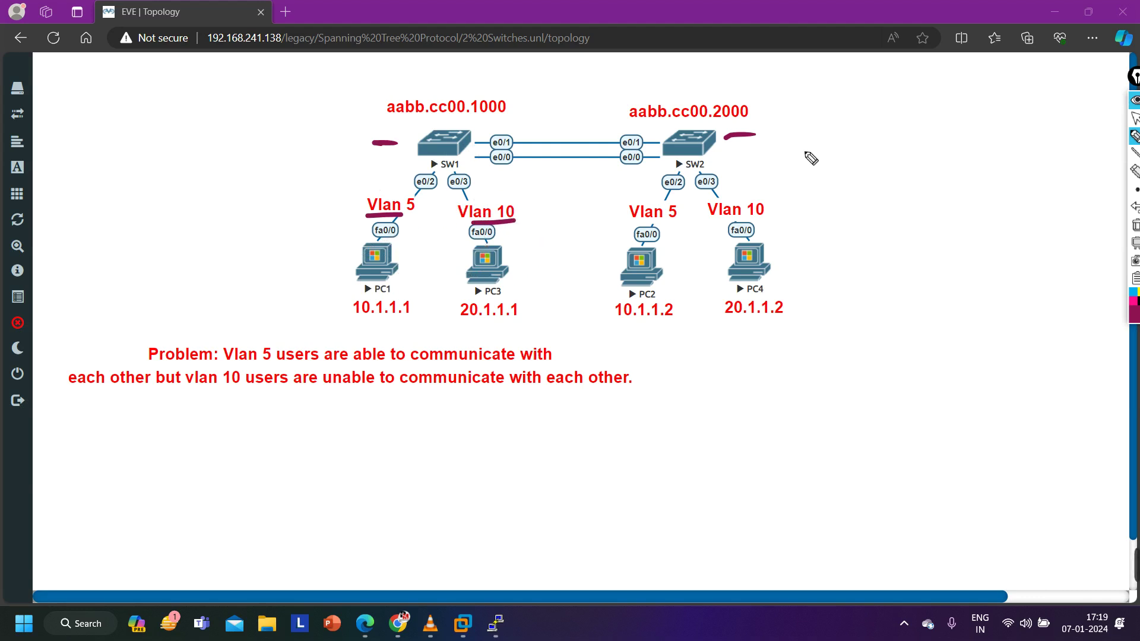
left_click_drag(659, 223, 677, 222)
left_click_drag(773, 213, 794, 212)
mouse_move(715, 138)
left_mouse_down()
mouse_move(790, 109)
mouse_move(863, 130)
mouse_move(813, 120)
mouse_move(943, 124)
mouse_move(1028, 101)
mouse_move(945, 119)
left_mouse_up()
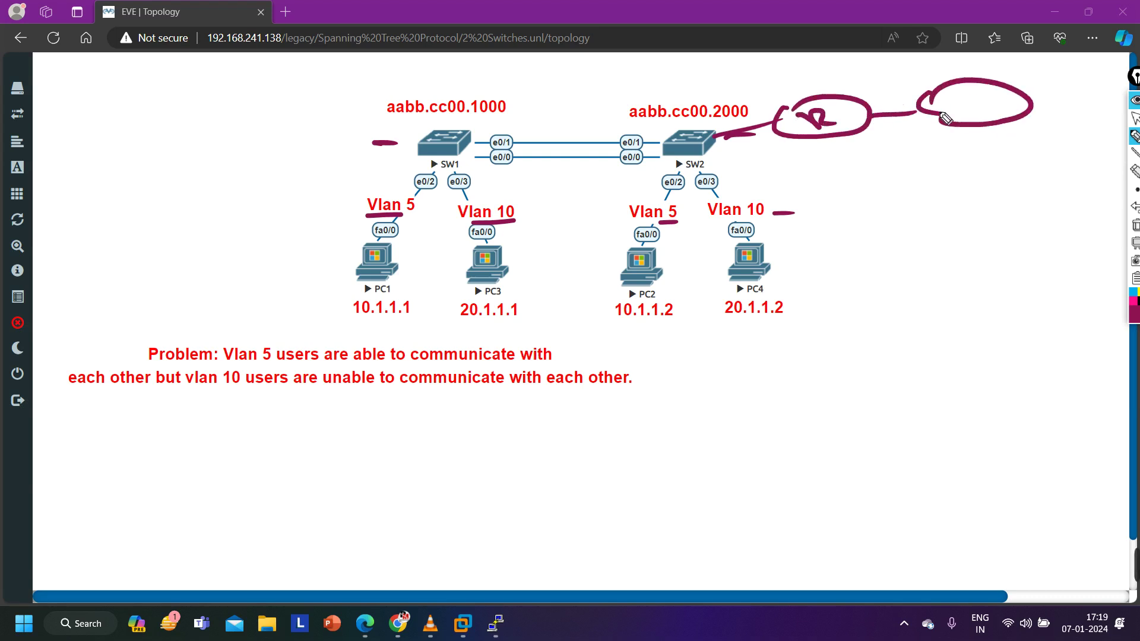
left_click(1135, 227)
Step: Underline the VLAN 5 part of the problem statement, and temporarily mark PC1 and PC2 and the path between them
left_click(1135, 135)
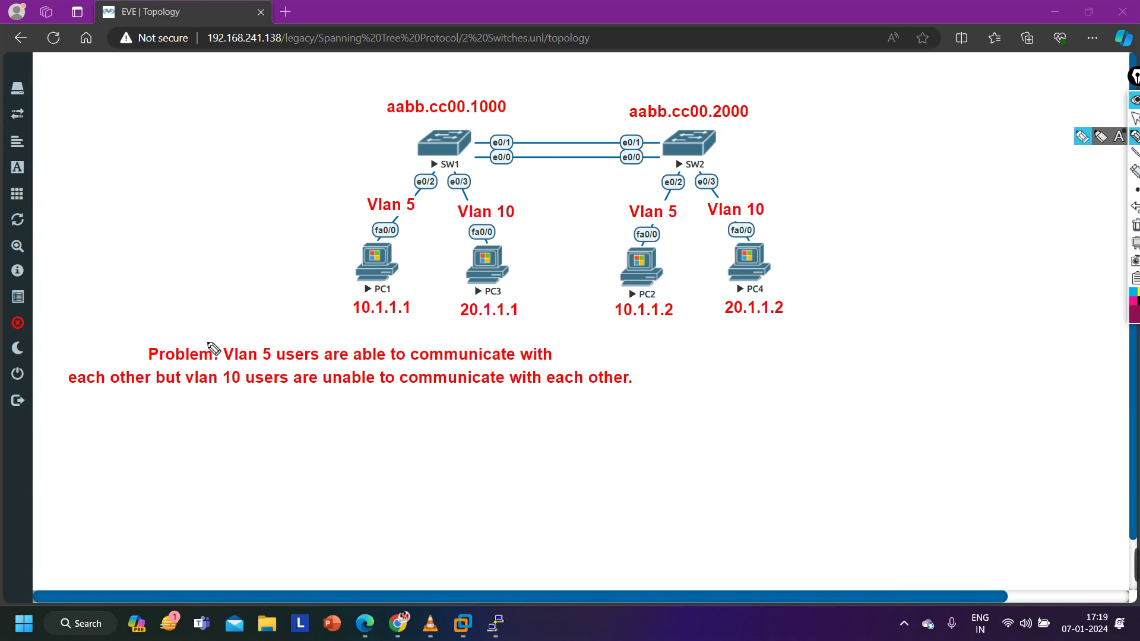
left_click_drag(235, 362, 254, 362)
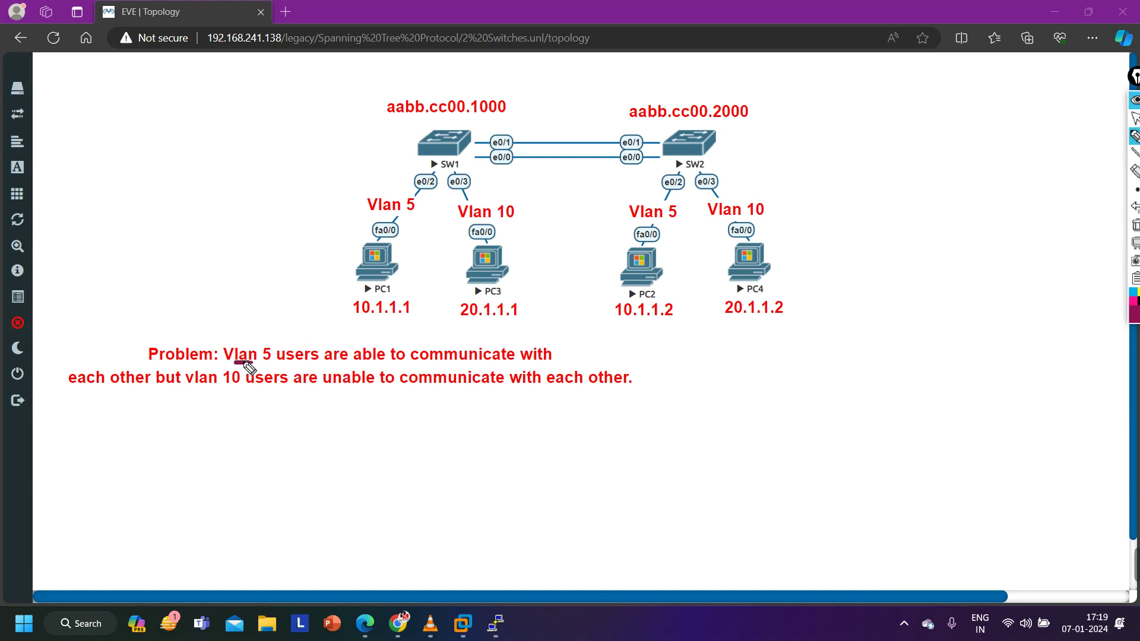
left_click_drag(99, 398, 156, 399)
mouse_move(405, 250)
left_mouse_down()
mouse_move(368, 237)
mouse_move(351, 298)
mouse_move(423, 269)
mouse_move(385, 260)
mouse_move(409, 244)
left_mouse_up()
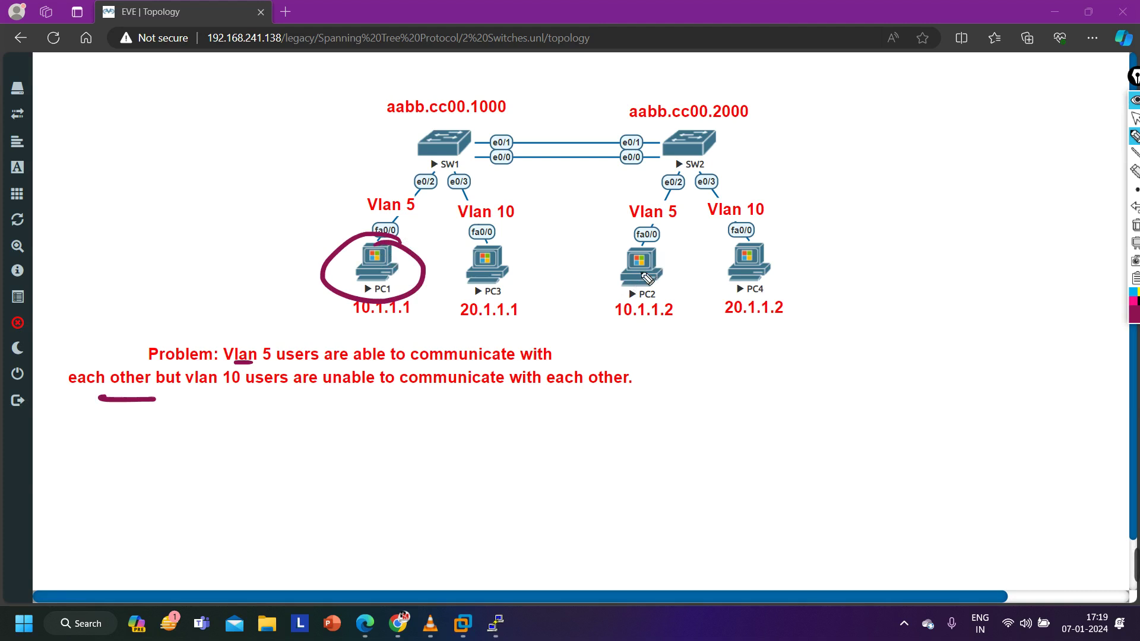
key("ctrl+z")
mouse_move(657, 238)
left_mouse_down()
mouse_move(630, 236)
mouse_move(652, 235)
left_mouse_up()
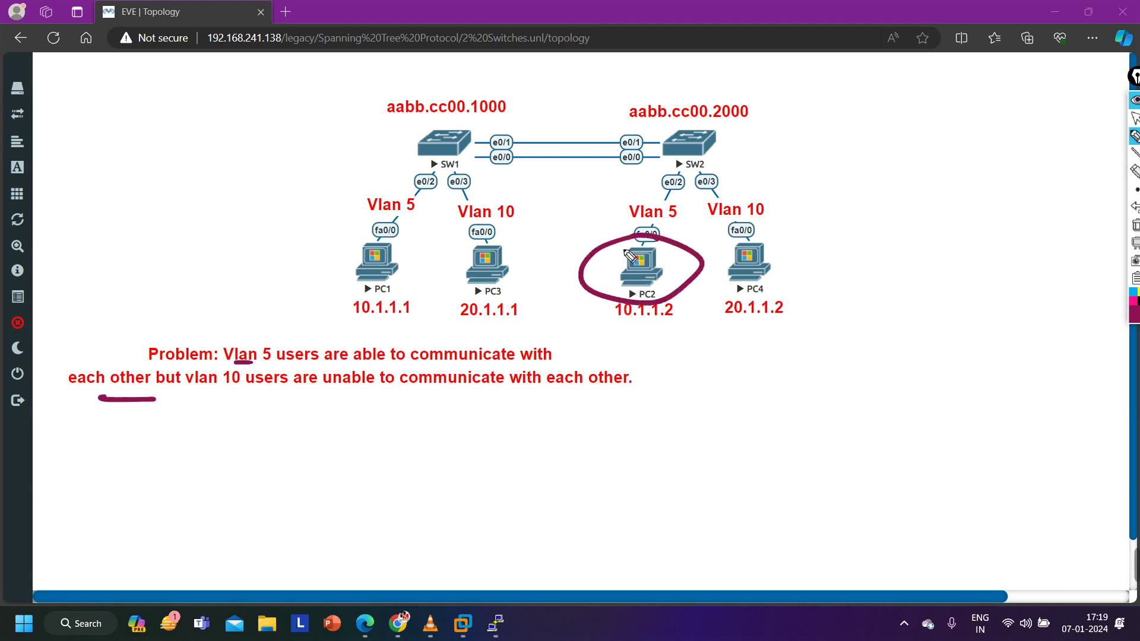
mouse_move(387, 311)
left_mouse_down()
mouse_move(393, 351)
mouse_move(644, 315)
mouse_move(655, 300)
left_mouse_up()
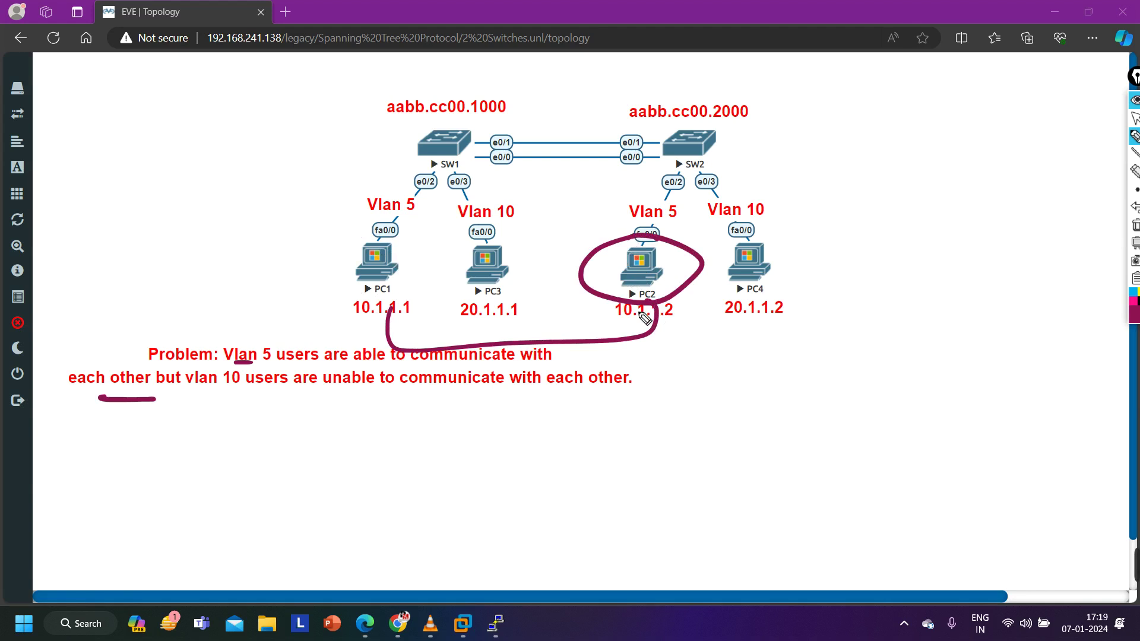
key("ctrl+z")
key("ctrl+z")
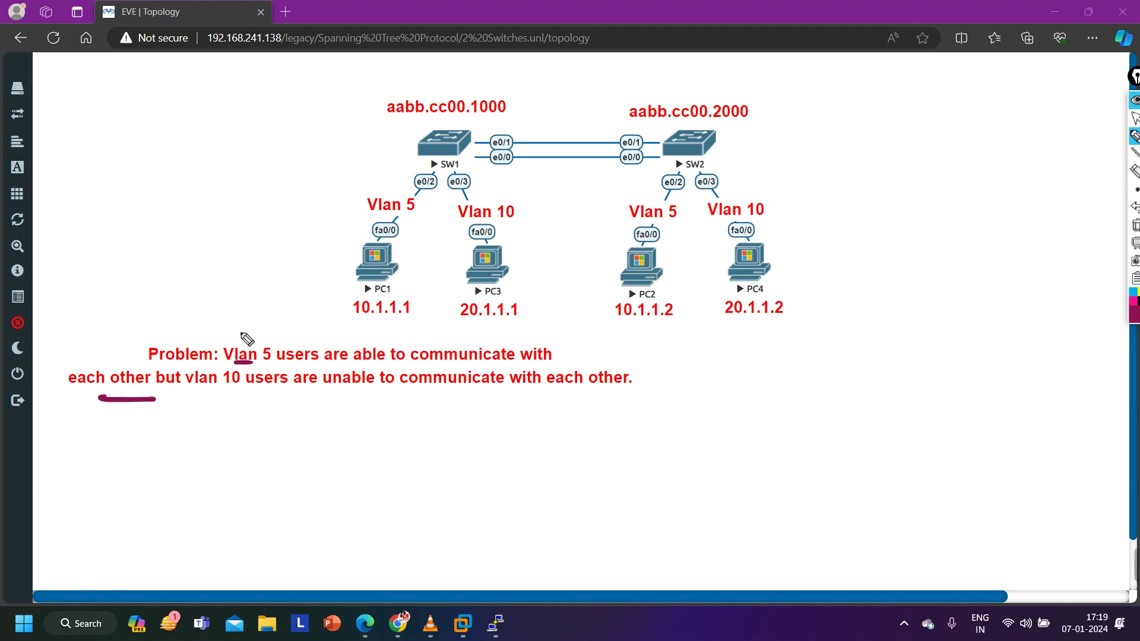
Step: Underline "10 users" and the IP addresses of all four PCs, then clear the annotations and leave pen mode
left_click_drag(214, 391, 288, 391)
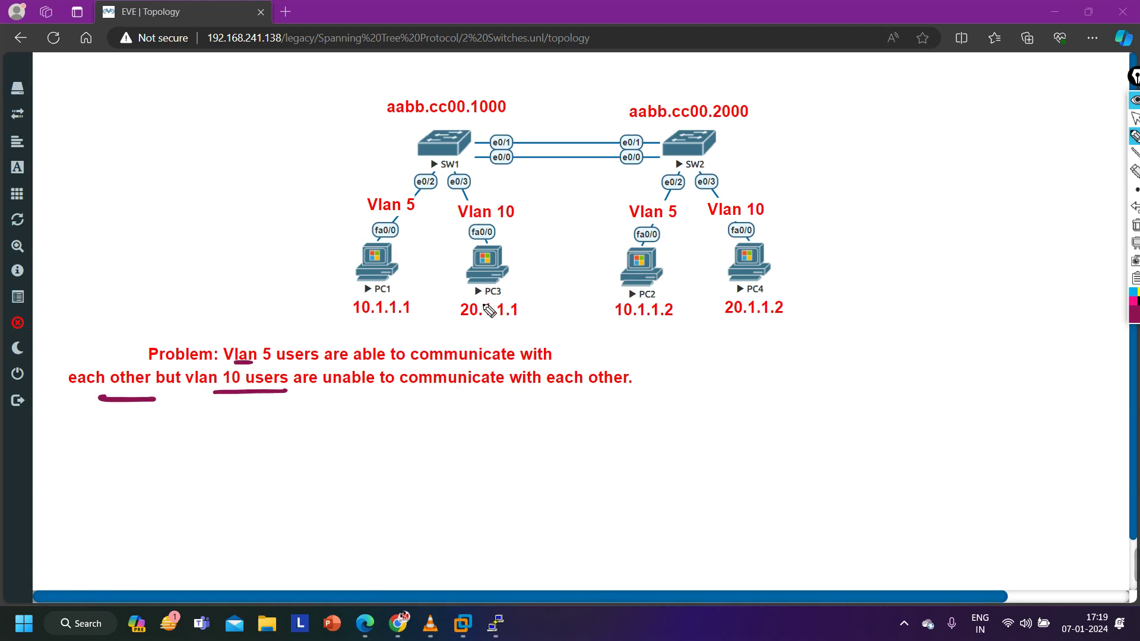
left_click_drag(459, 323, 523, 324)
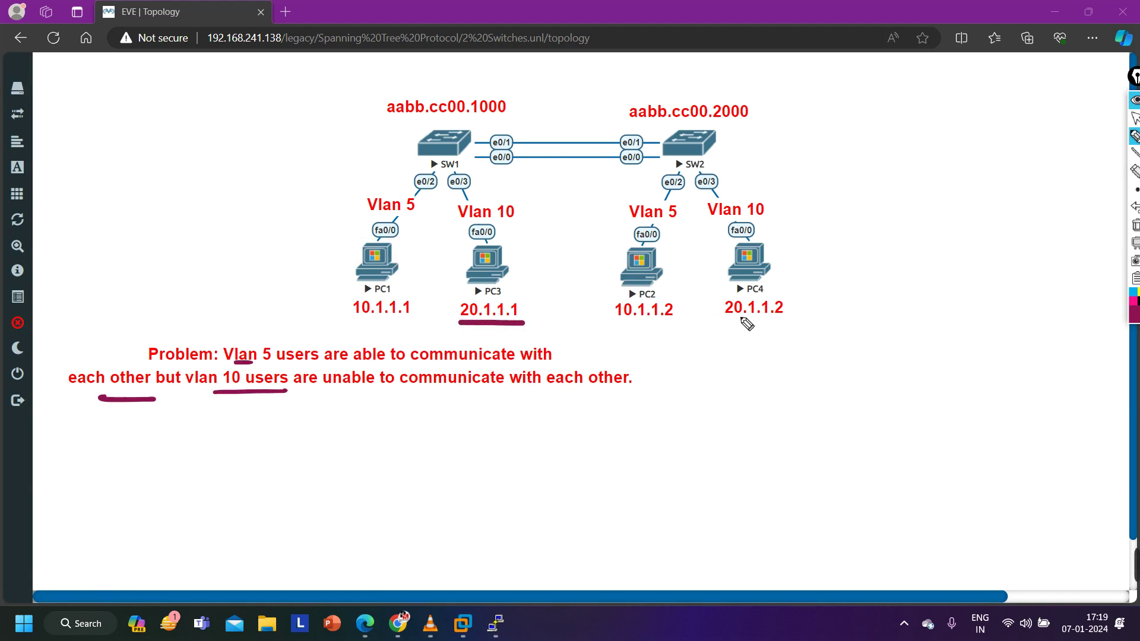
left_click_drag(725, 322, 808, 318)
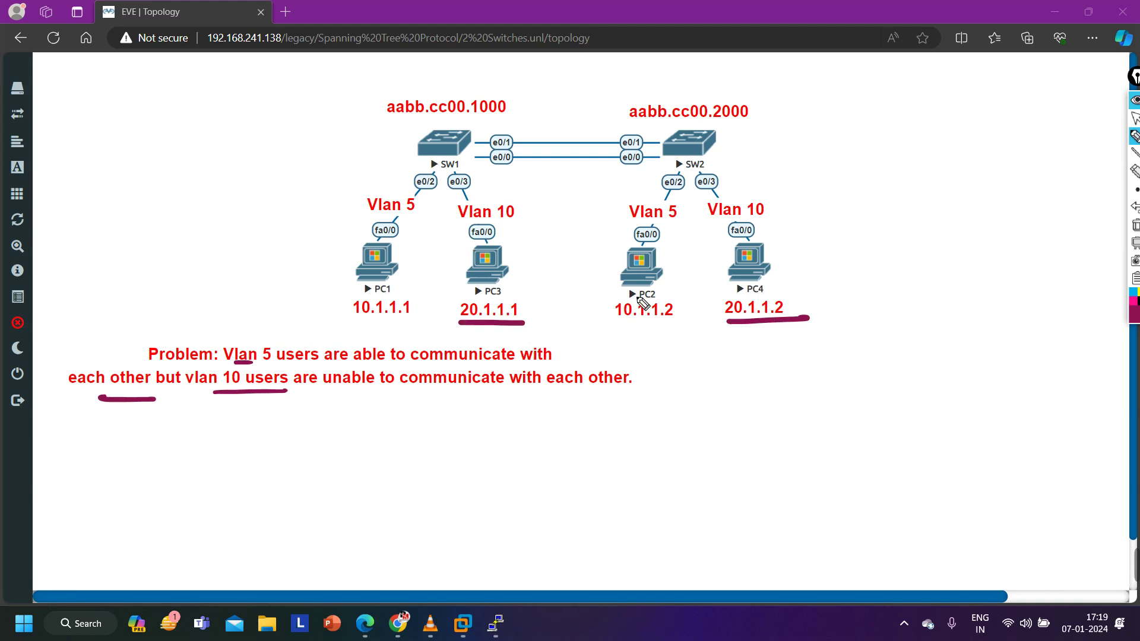
left_click_drag(361, 321, 403, 324)
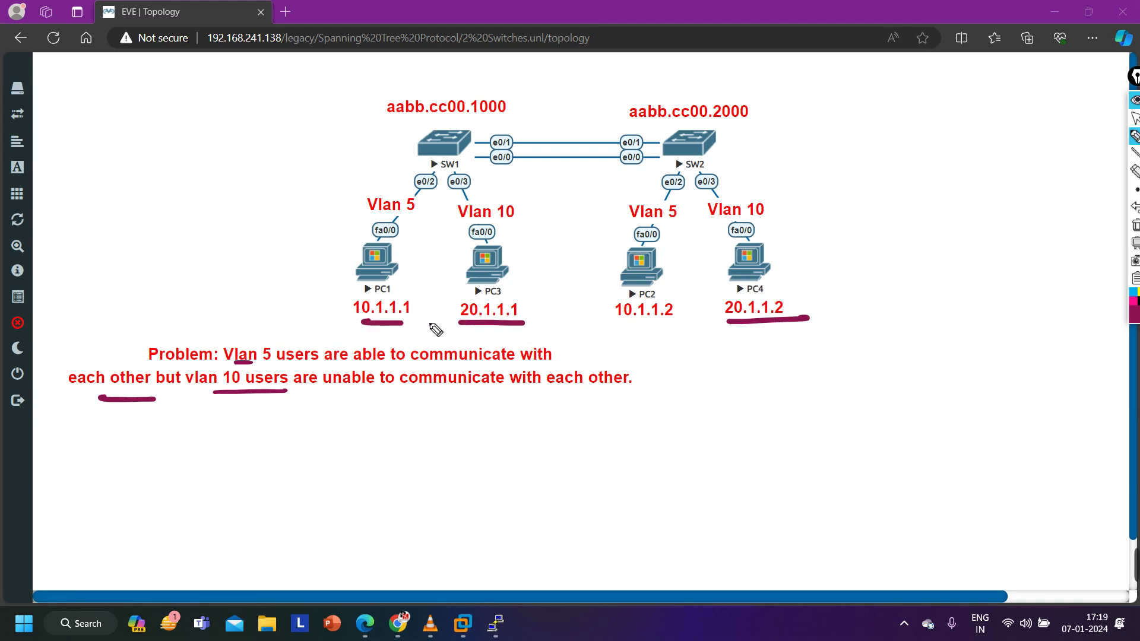
left_click_drag(612, 321, 664, 323)
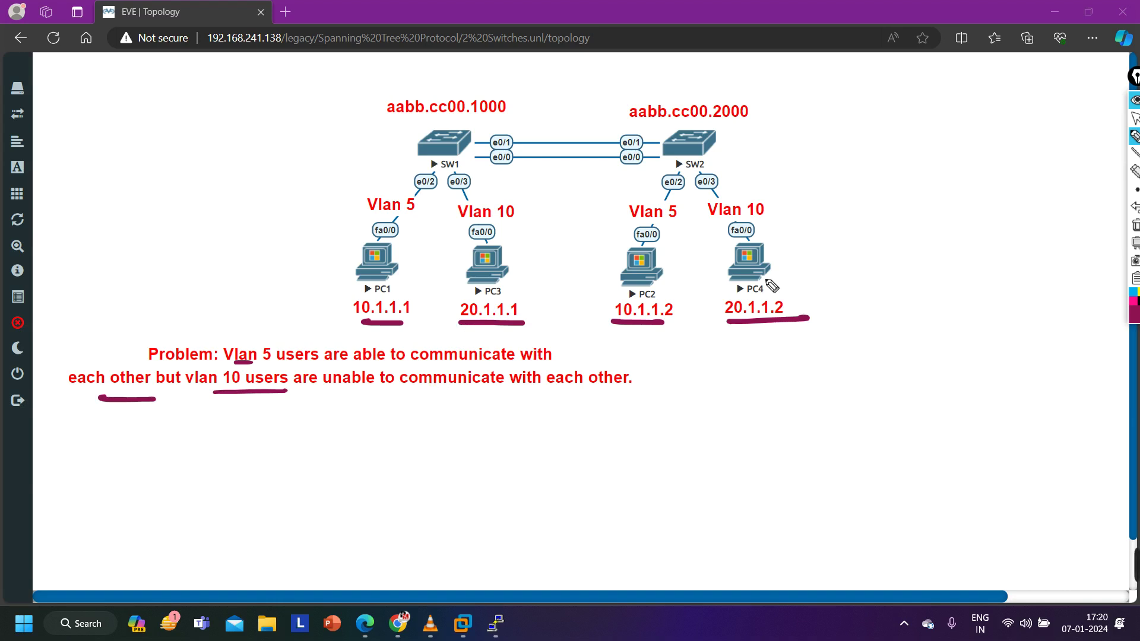
left_click(1135, 225)
mouse_move(1135, 190)
left_click(1133, 118)
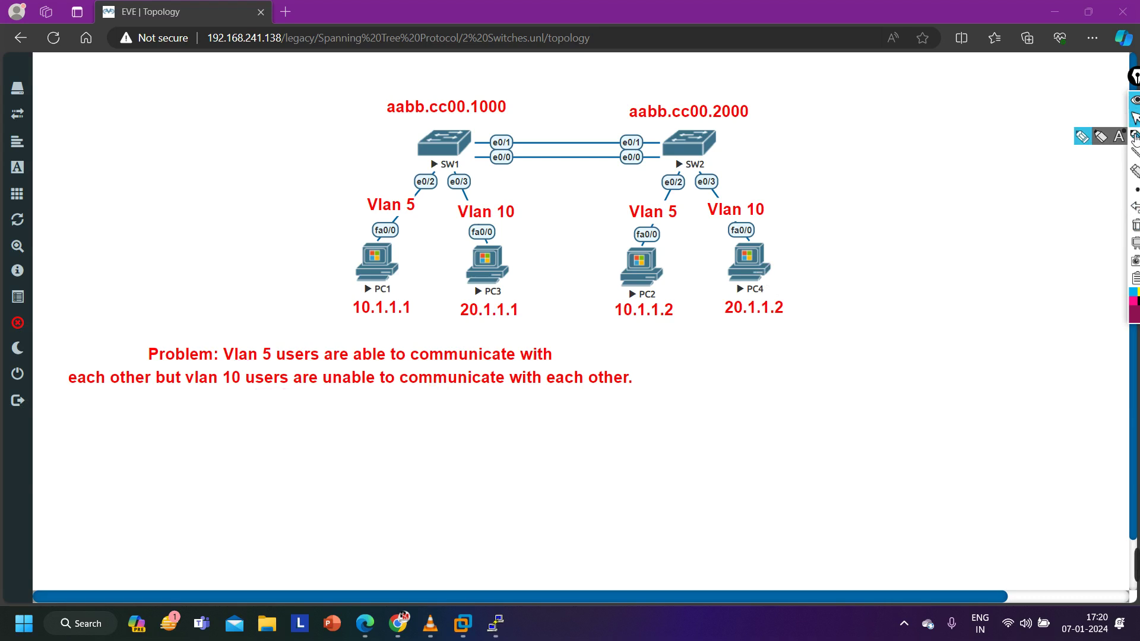
left_click(594, 482)
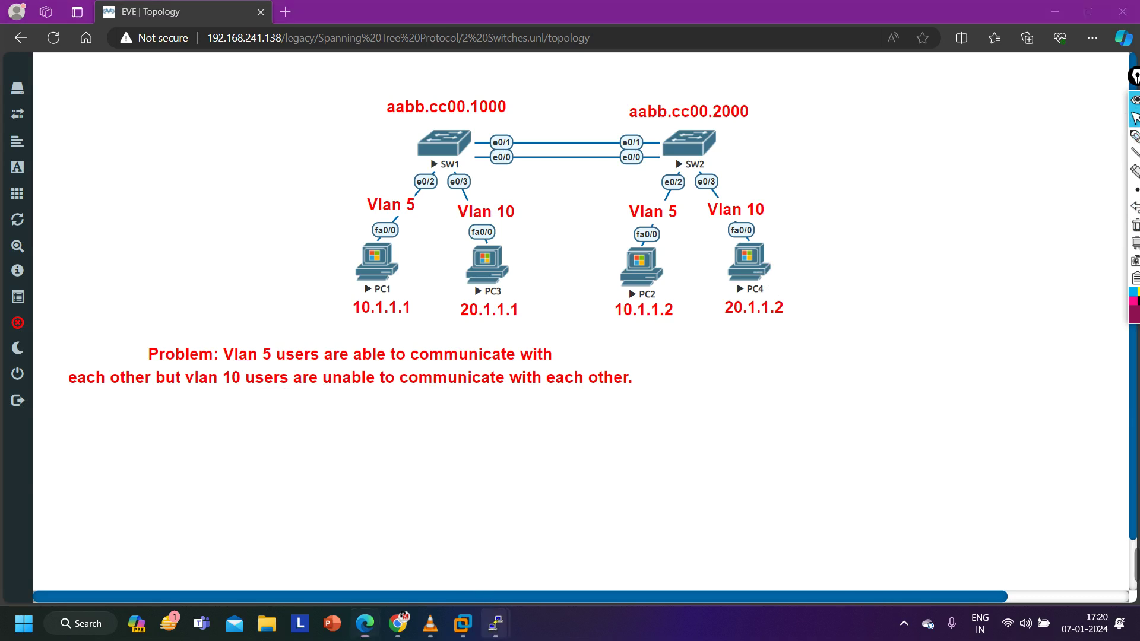
Step: Ping 10.1.1.2 from the PC1 console to test VLAN 5 connectivity, and minimize the console
mouse_move(496, 623)
left_click(480, 552)
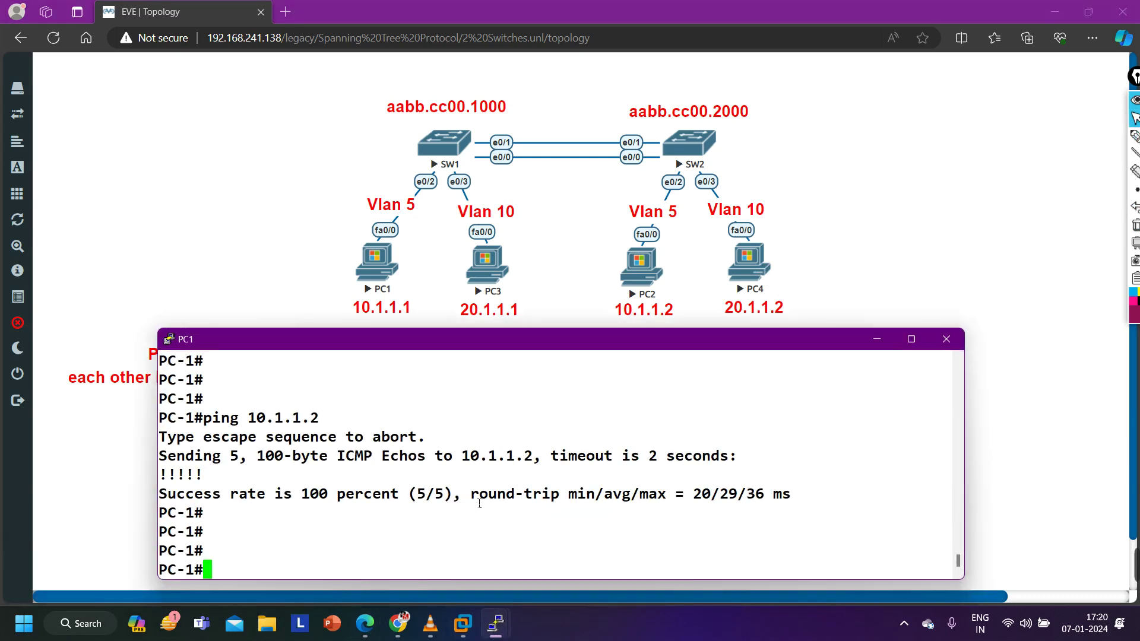
key("Return")
key("Return")
key("Return")
key("Return")
key("Return")
key("Return")
key("Return")
key("Return")
type("ping 10.1.1.2")
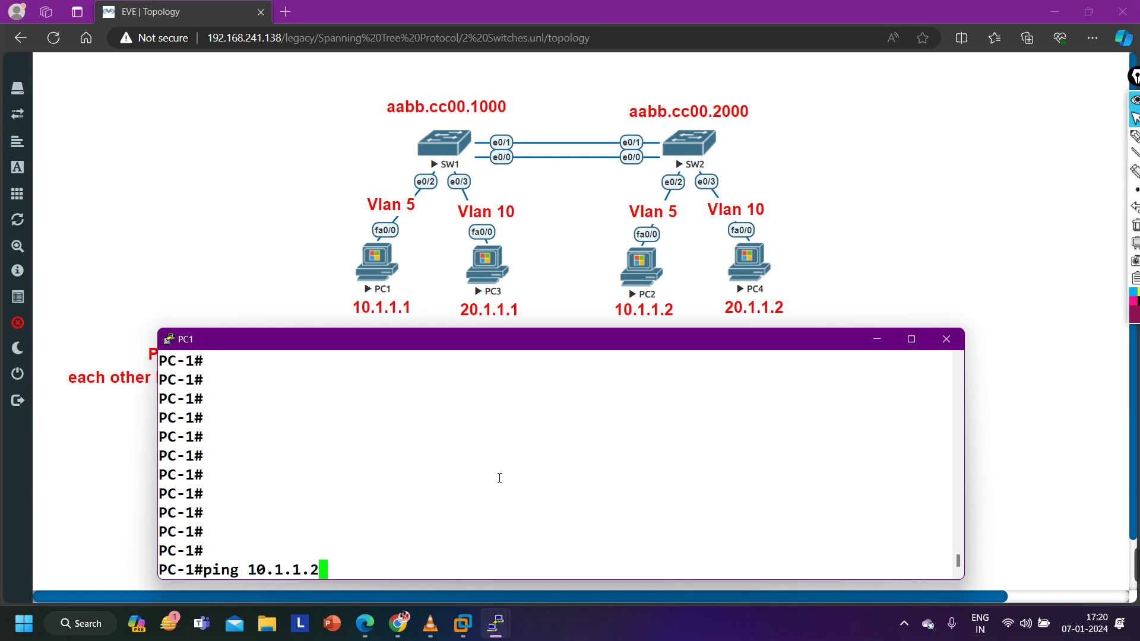
key("Return")
key("Return")
key("Return")
key("Return")
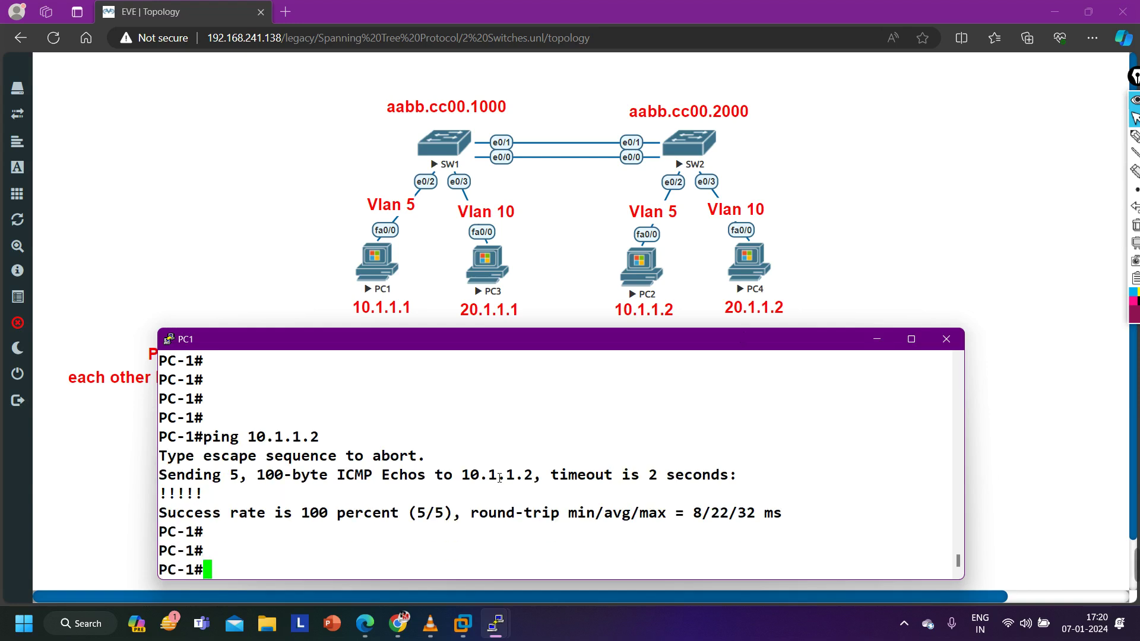
left_click(875, 341)
Step: Ping 20.1.1.2 from the PC3 console to test VLAN 10 connectivity, and minimize the console
mouse_move(494, 621)
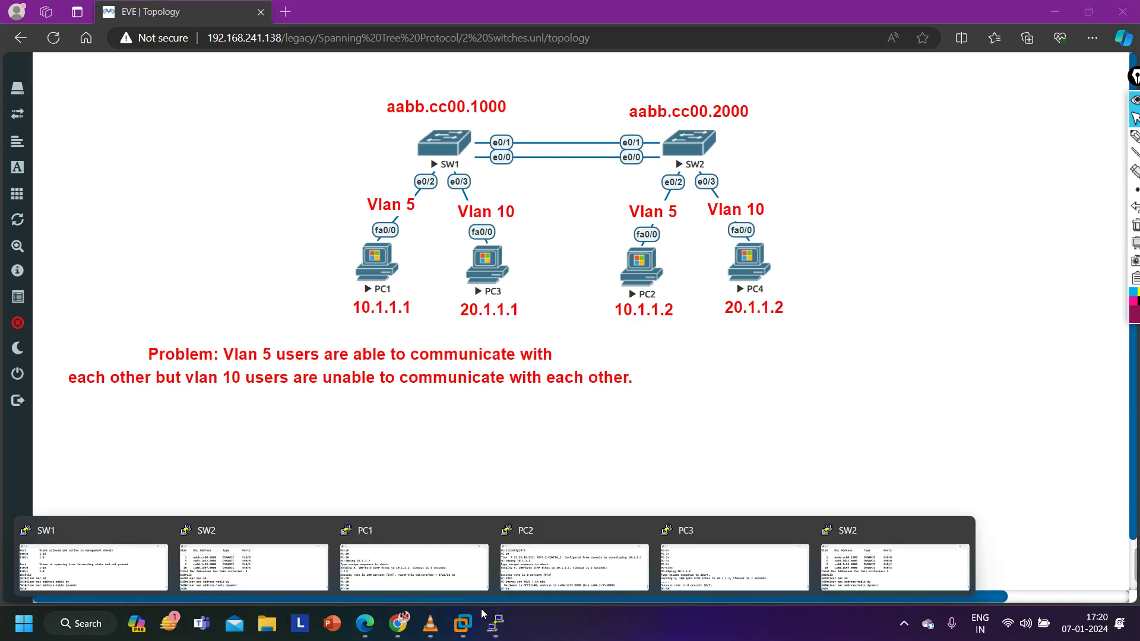
left_click(735, 558)
key("Return")
key("Return")
key("Return")
key("Return")
key("Return")
key("Return")
key("Return")
key("Return")
key("Return")
key("Return")
key("Return")
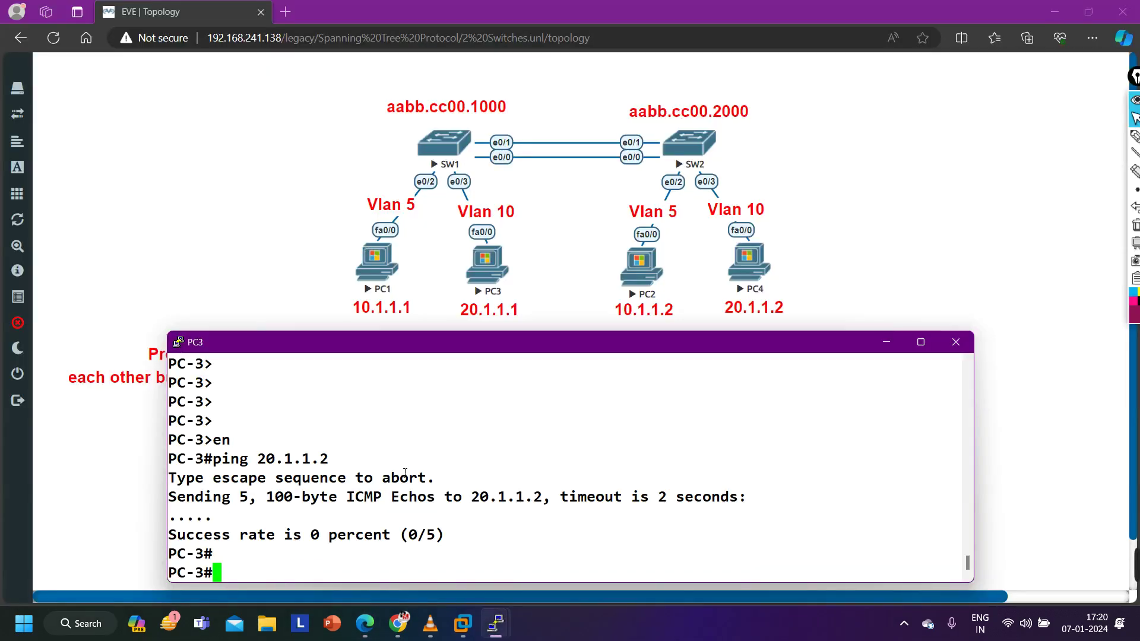
type("ping ")
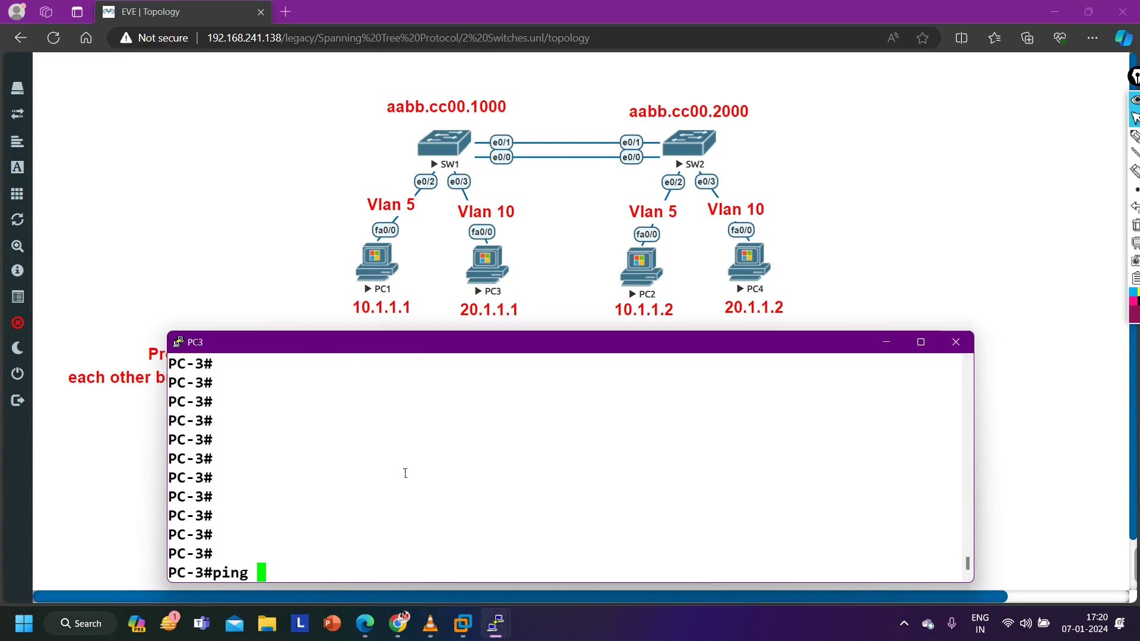
type("20.1.1.2")
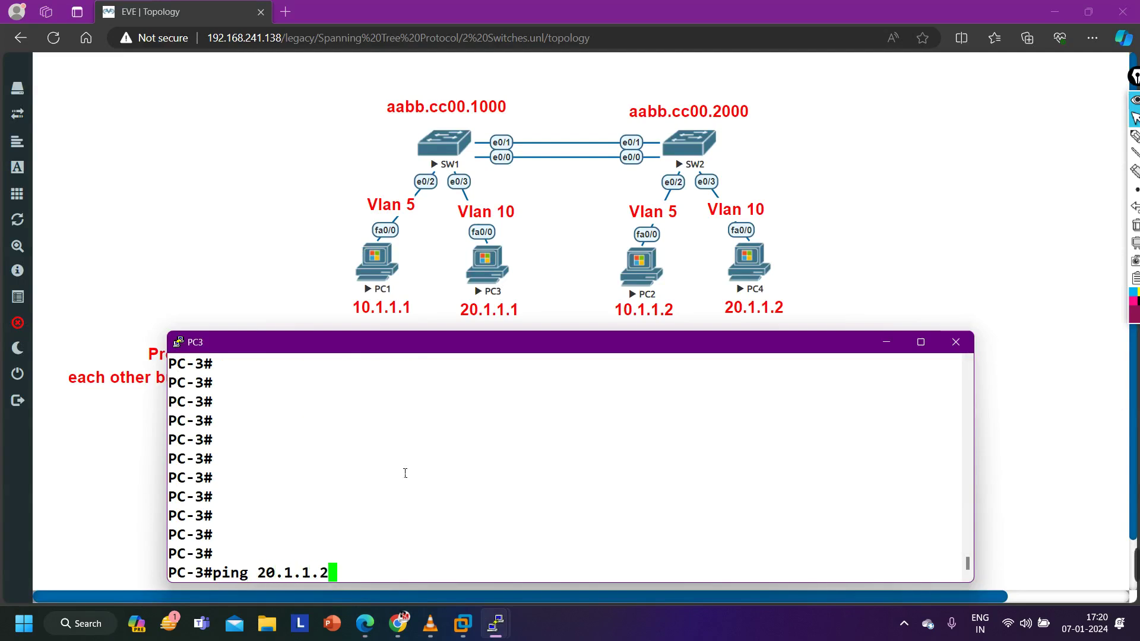
key("Return")
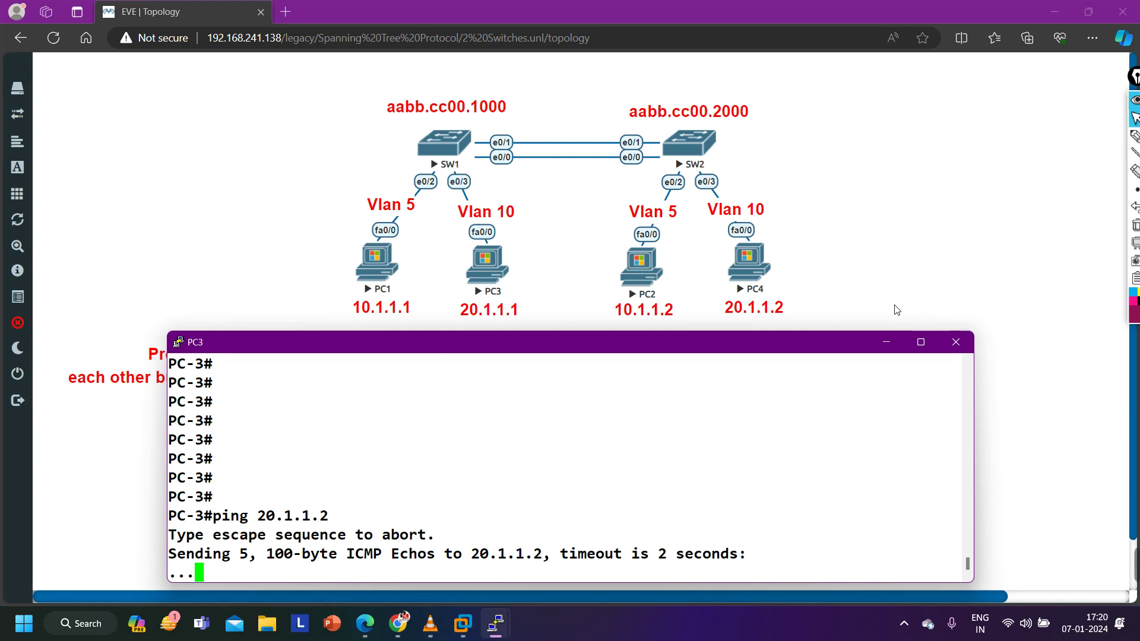
left_click(886, 342)
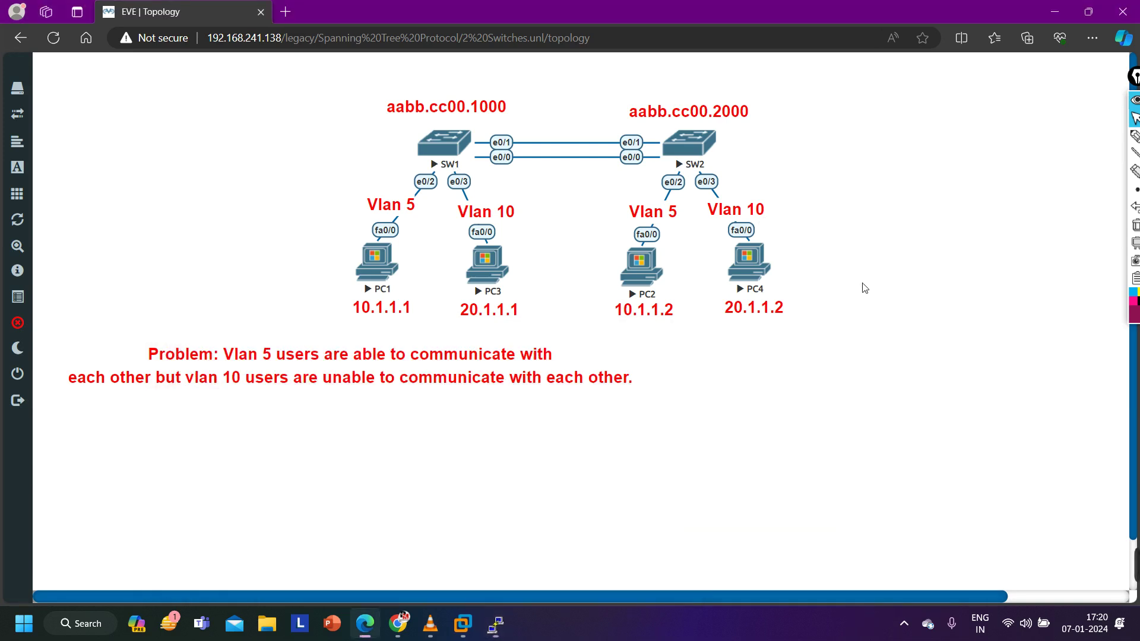
Step: Display the MAC address table in the SW1 console with show mac address-table
mouse_move(497, 634)
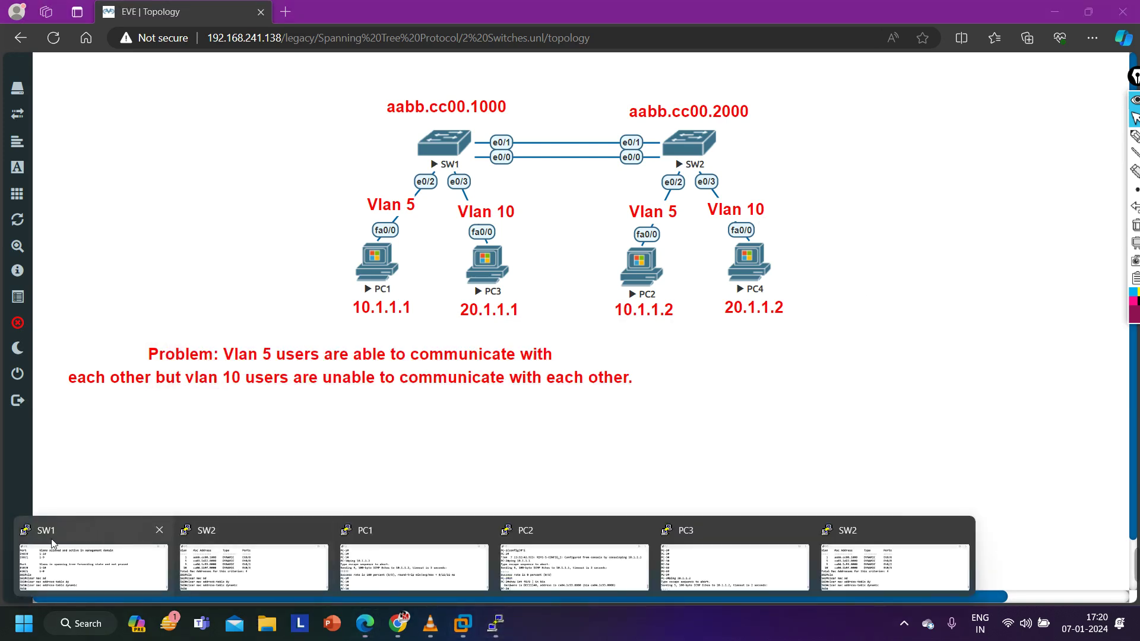
left_click(72, 546)
key("Return")
key("Return")
key("Return")
key("Return")
key("Return")
key("Return")
key("Return")
key("Return")
key("Return")
key("Return")
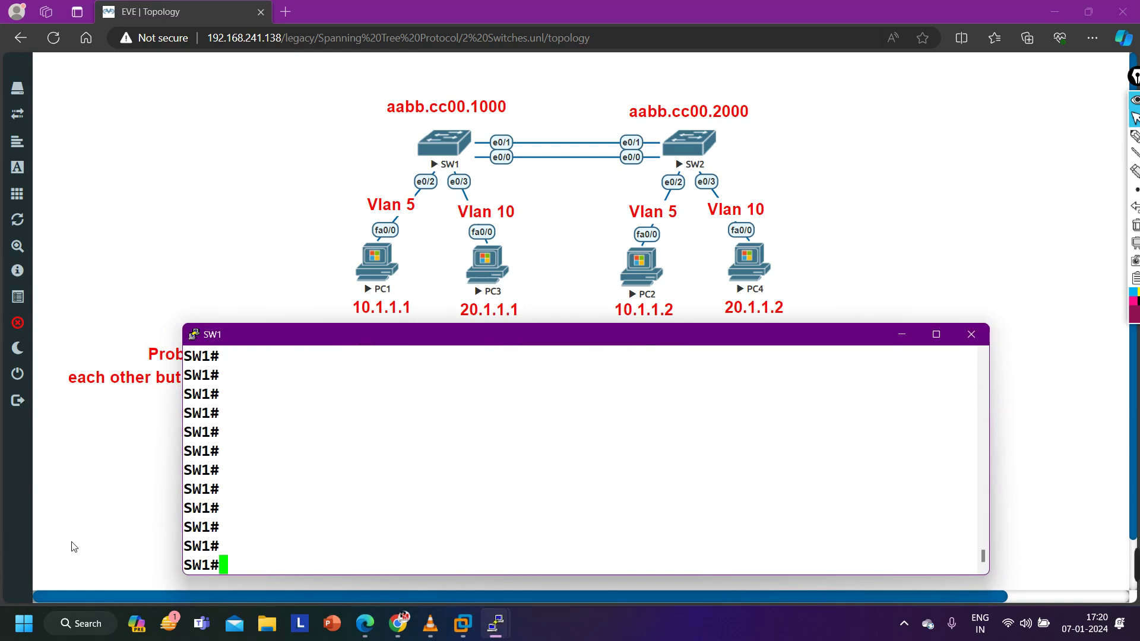
type("sh")
key("Tab")
type("mac add")
key("Tab")
key("Return")
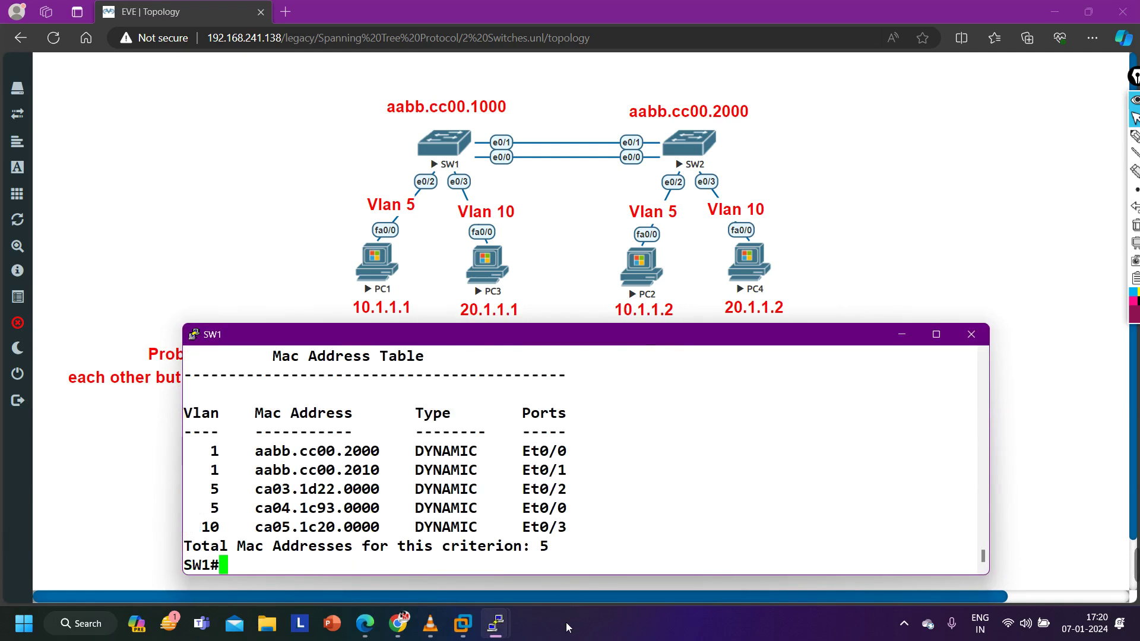
Step: Look up PC1's hardware address in its console with show int f0/0 | in bia
mouse_move(497, 637)
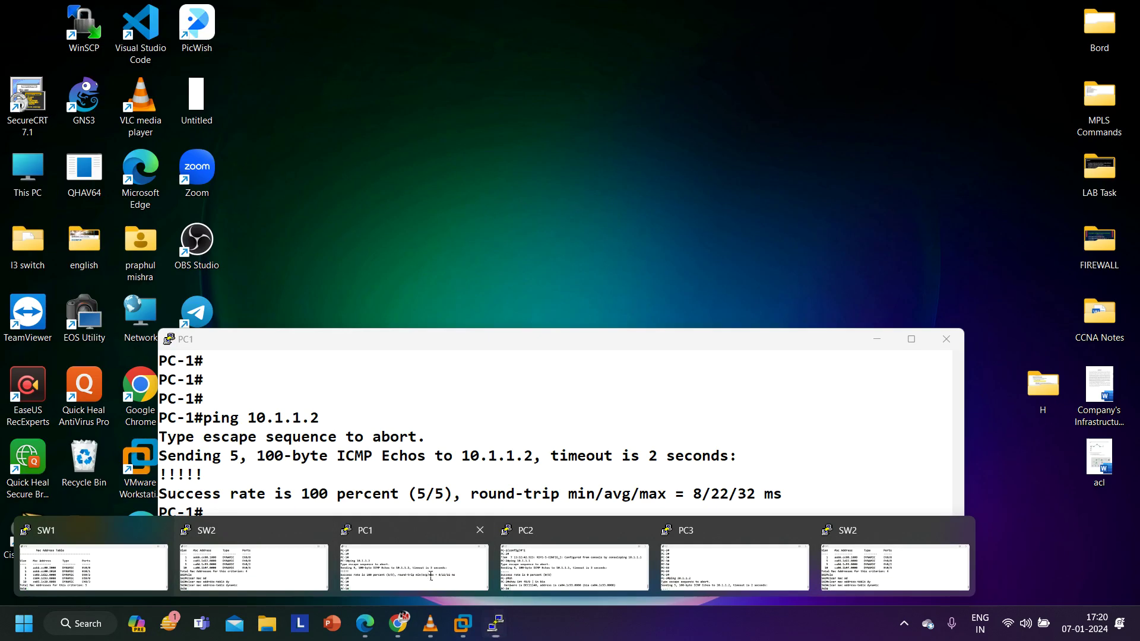
left_click(434, 533)
type("sh")
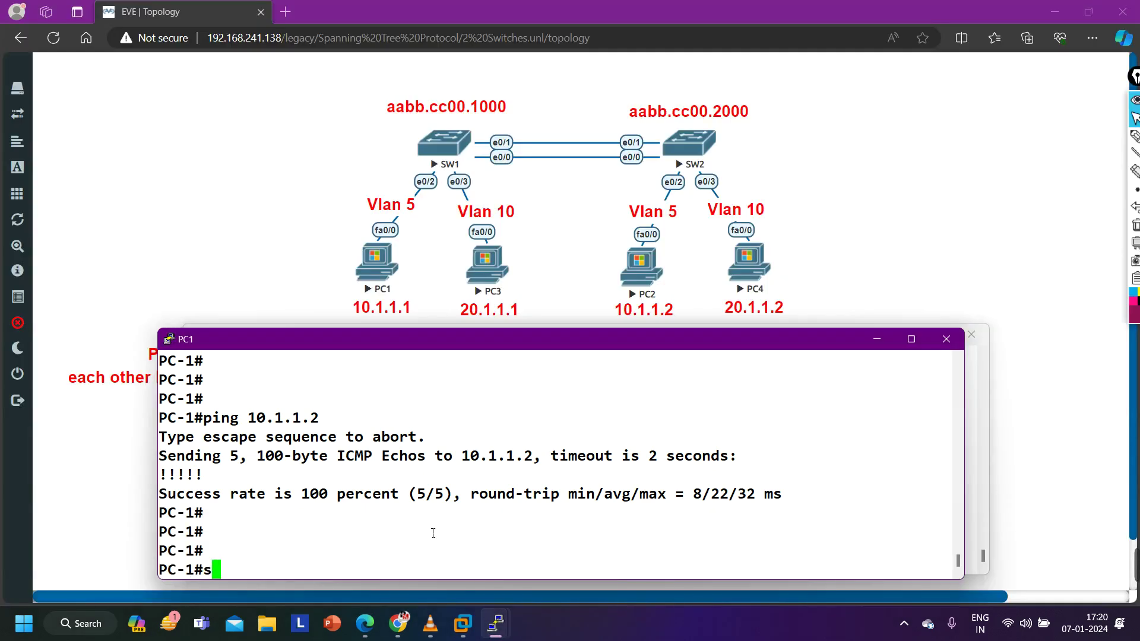
key("Tab")
type("int f0/0 | in bia")
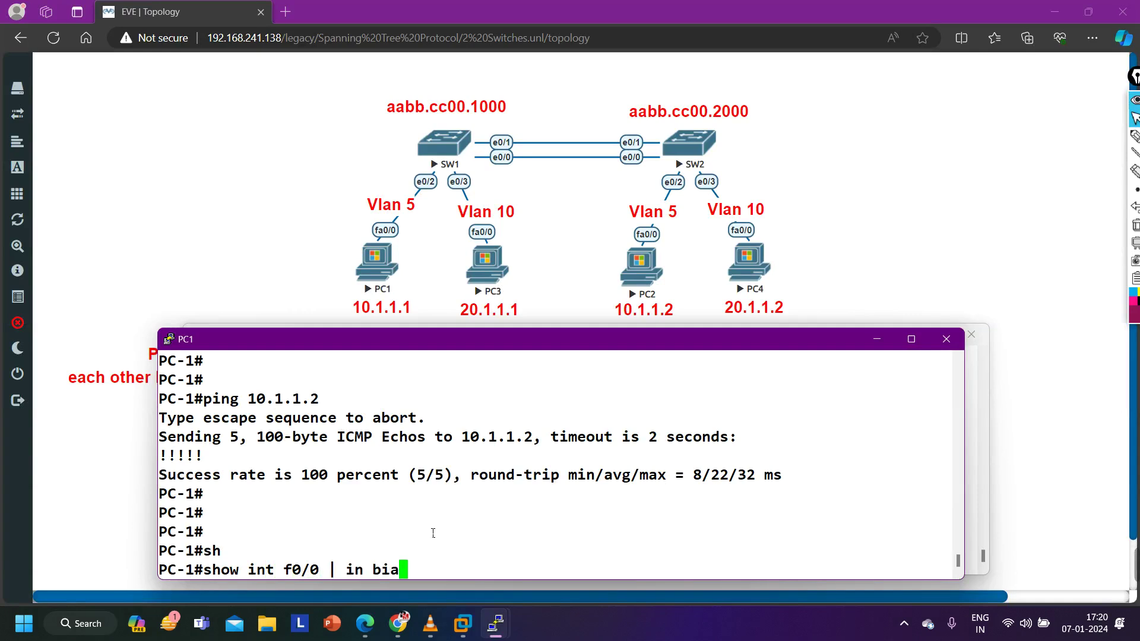
key("Return")
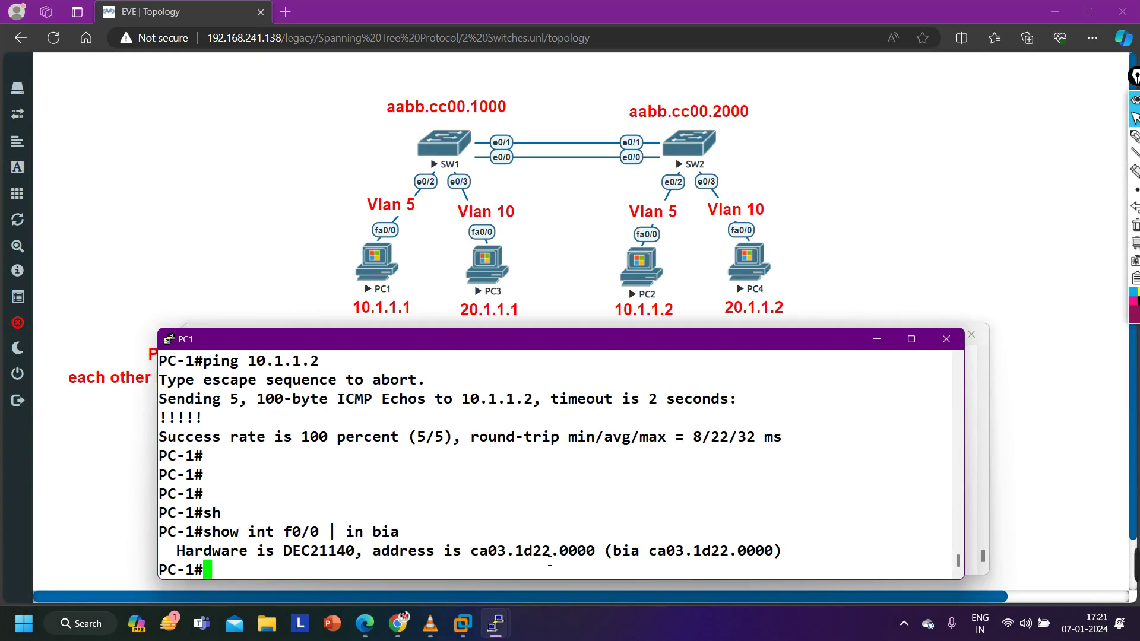
Step: Highlight PC1's hardware address and match it to the corresponding VLAN 5 entry in SW1's MAC address table
left_click_drag(539, 560, 595, 564)
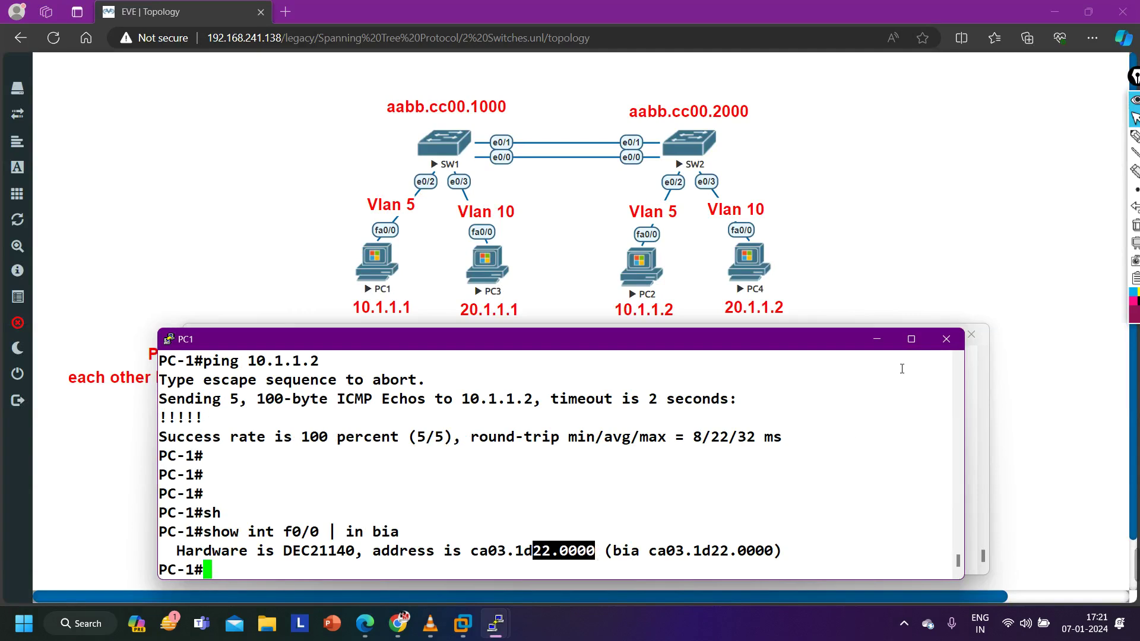
left_click(876, 339)
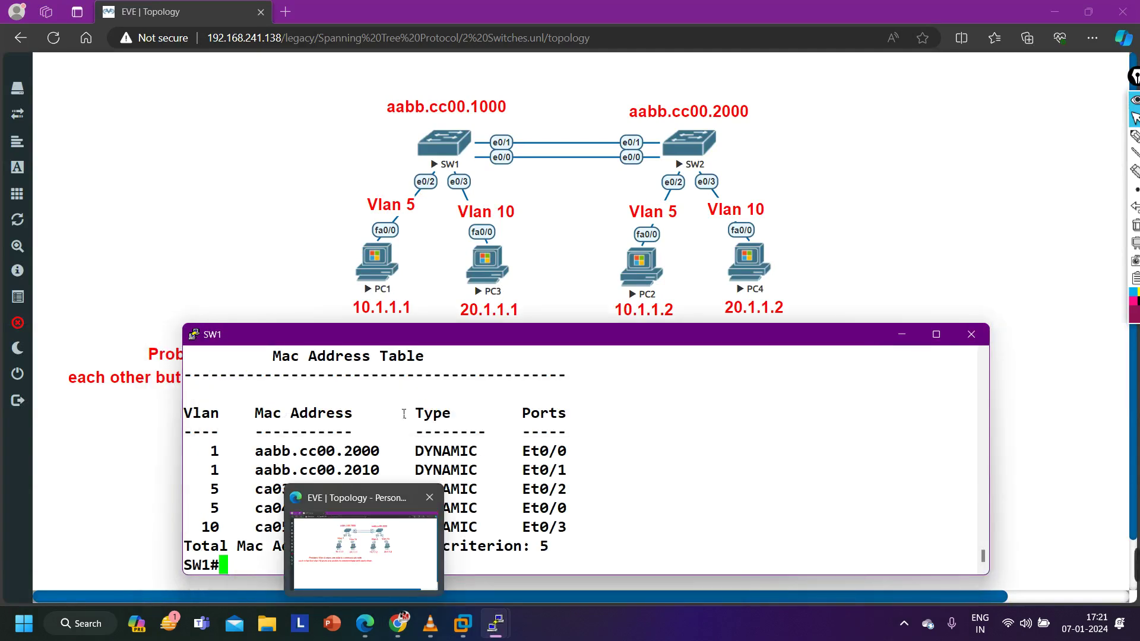
left_click_drag(308, 492, 593, 488)
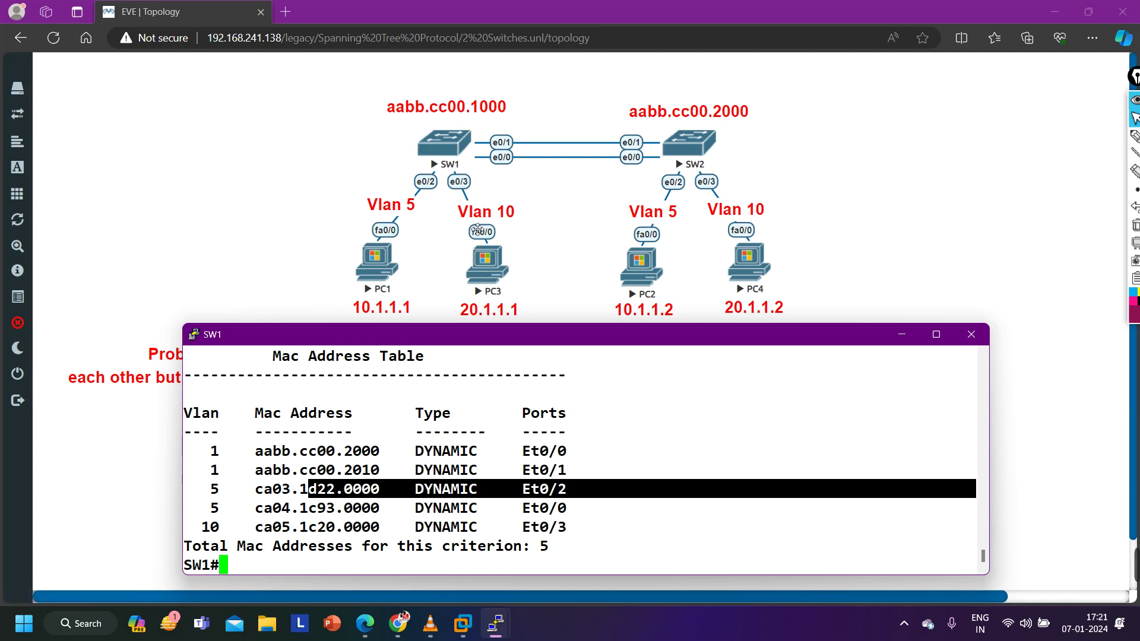
Step: Look up PC3's hardware address in its console with show int f0/0 | in bia
left_click(904, 335)
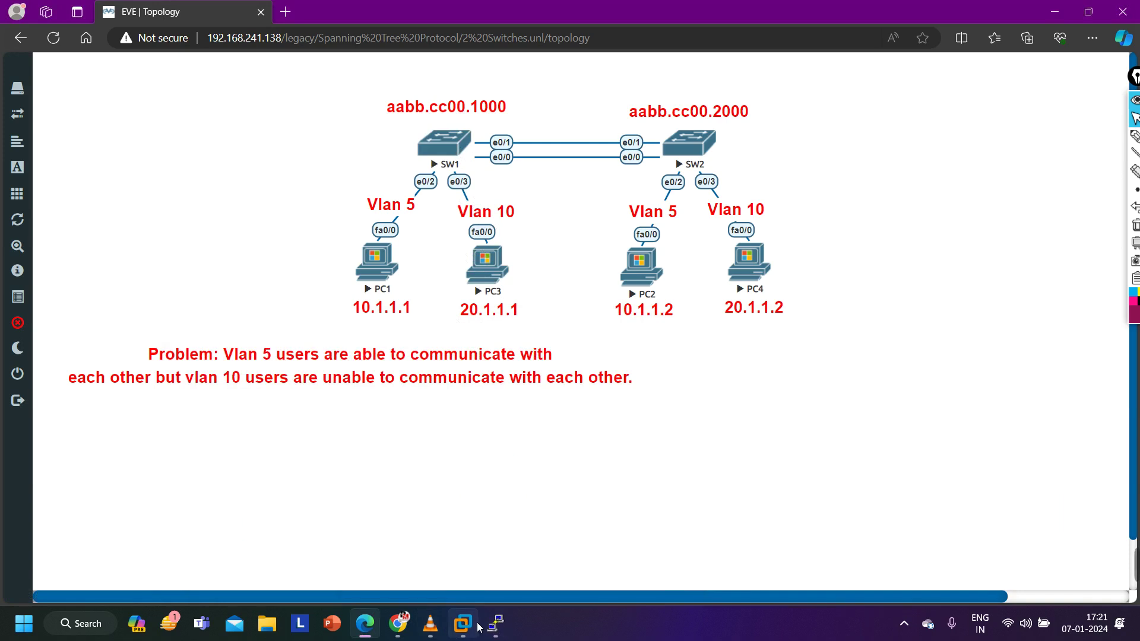
mouse_move(495, 624)
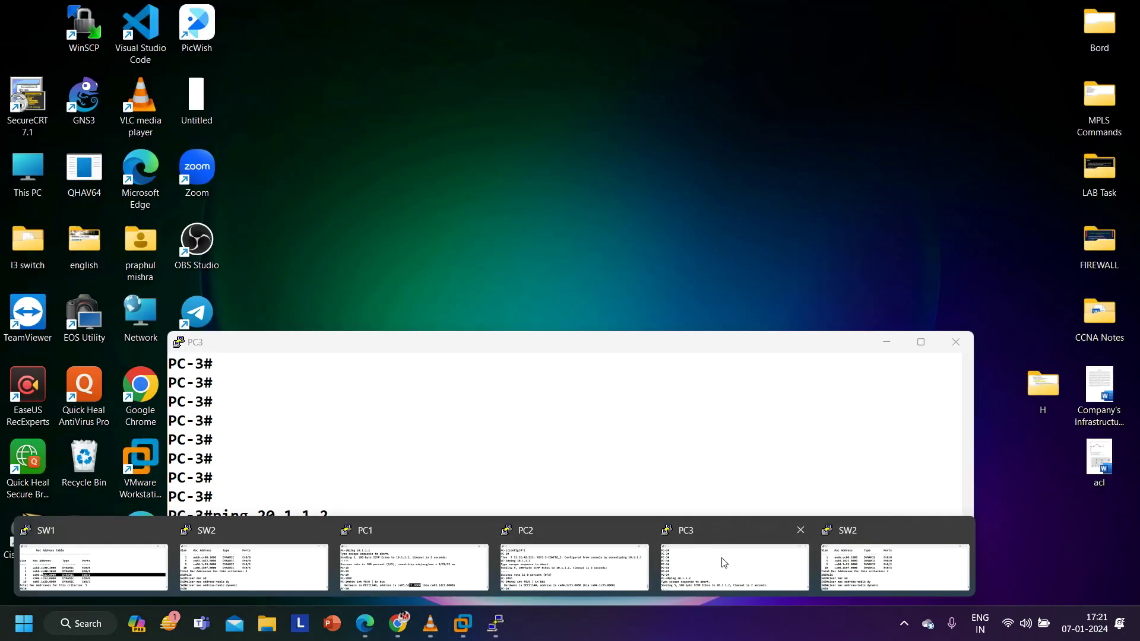
left_click(734, 566)
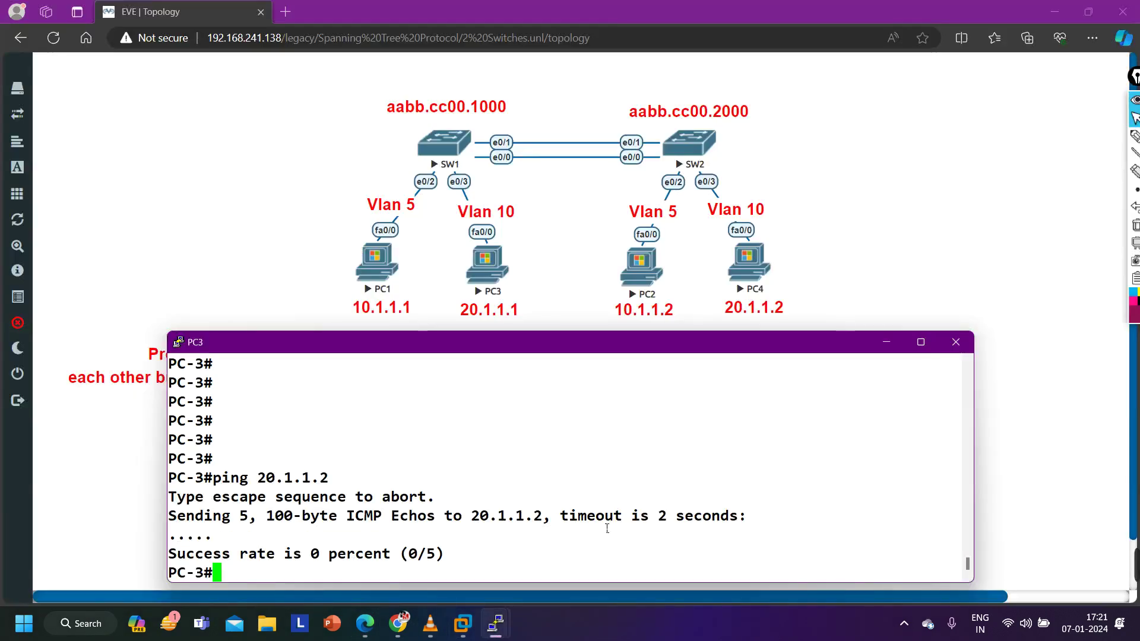
type("sh")
key("Tab")
type("int f0")
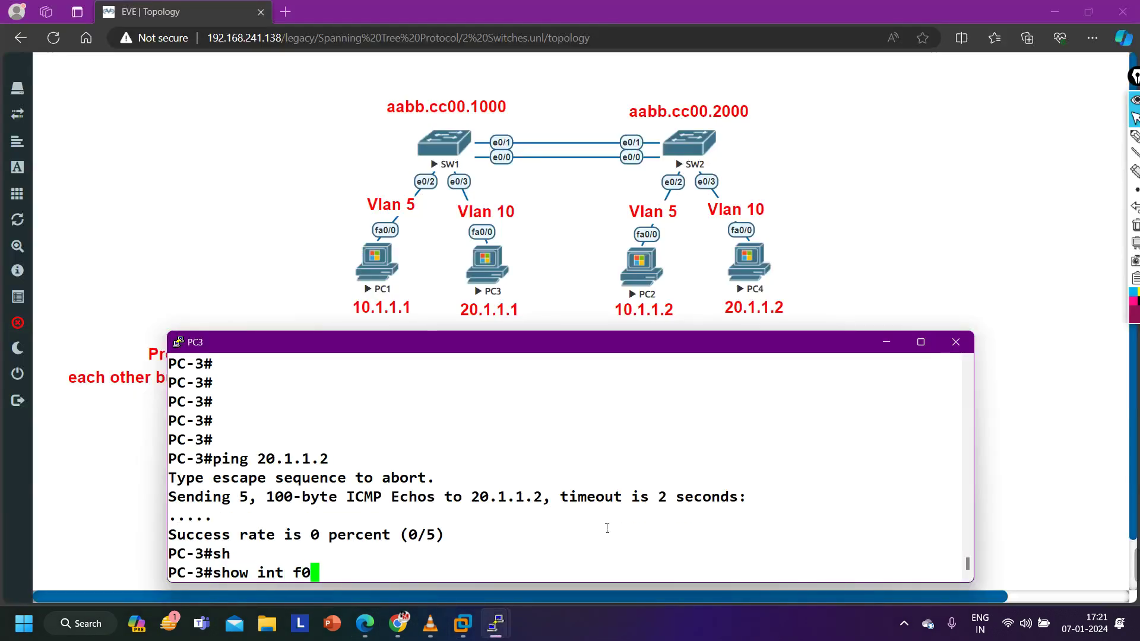
type("/0 | in boia")
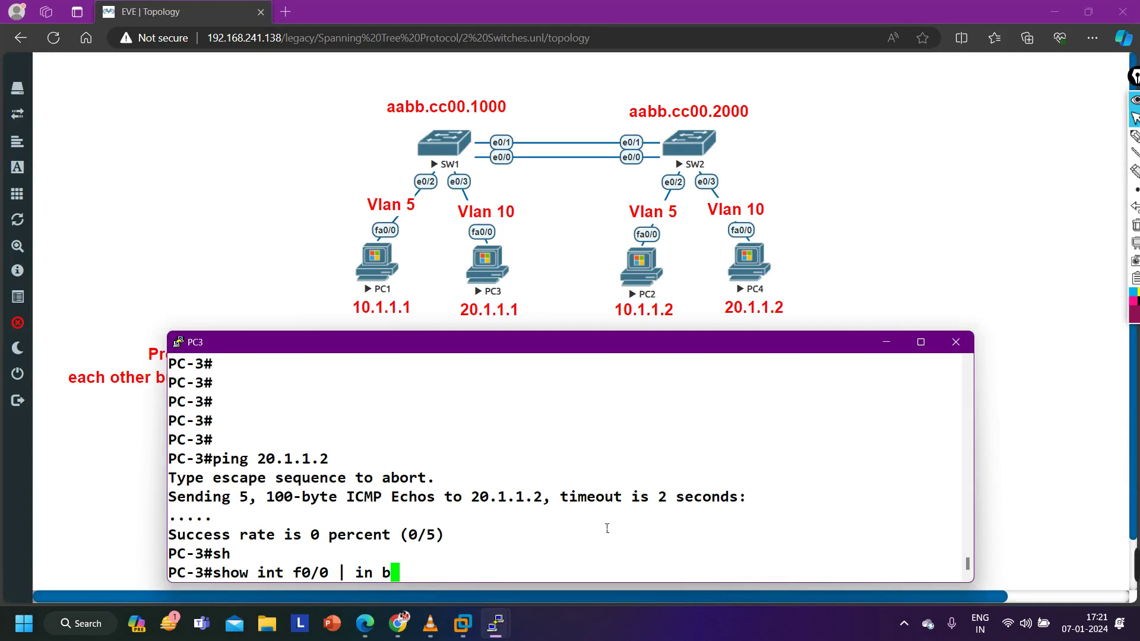
key("BackSpace")
key("BackSpace")
key("BackSpace")
type("ia")
key("Return")
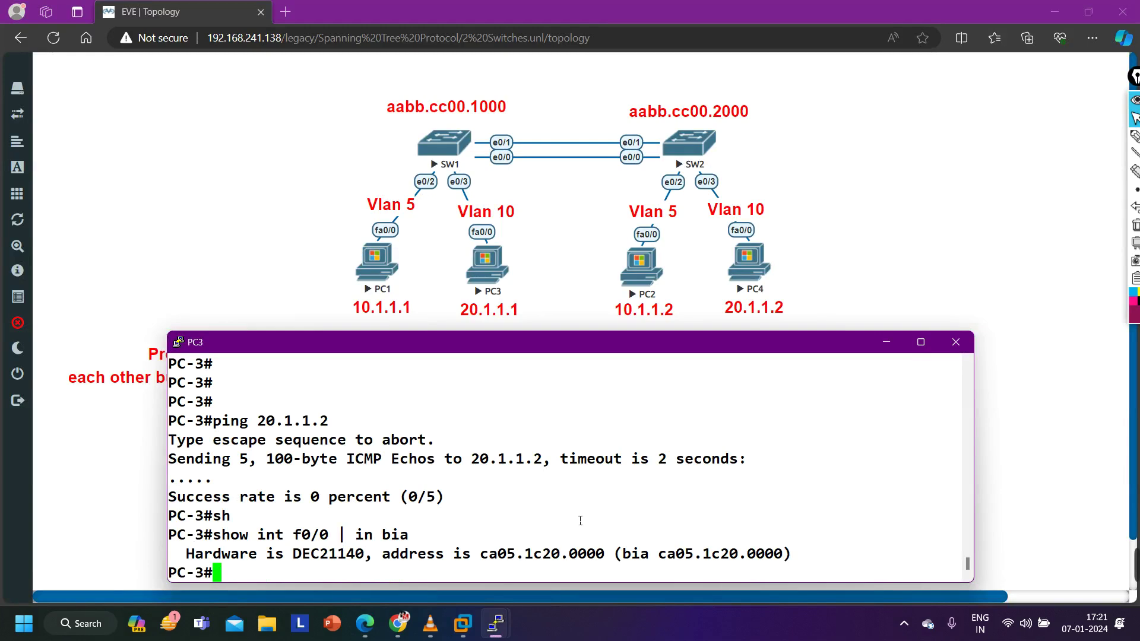
Step: Highlight PC3's hardware address and match it to the corresponding VLAN 10 entry in SW1's MAC address table
left_click_drag(543, 560, 588, 561)
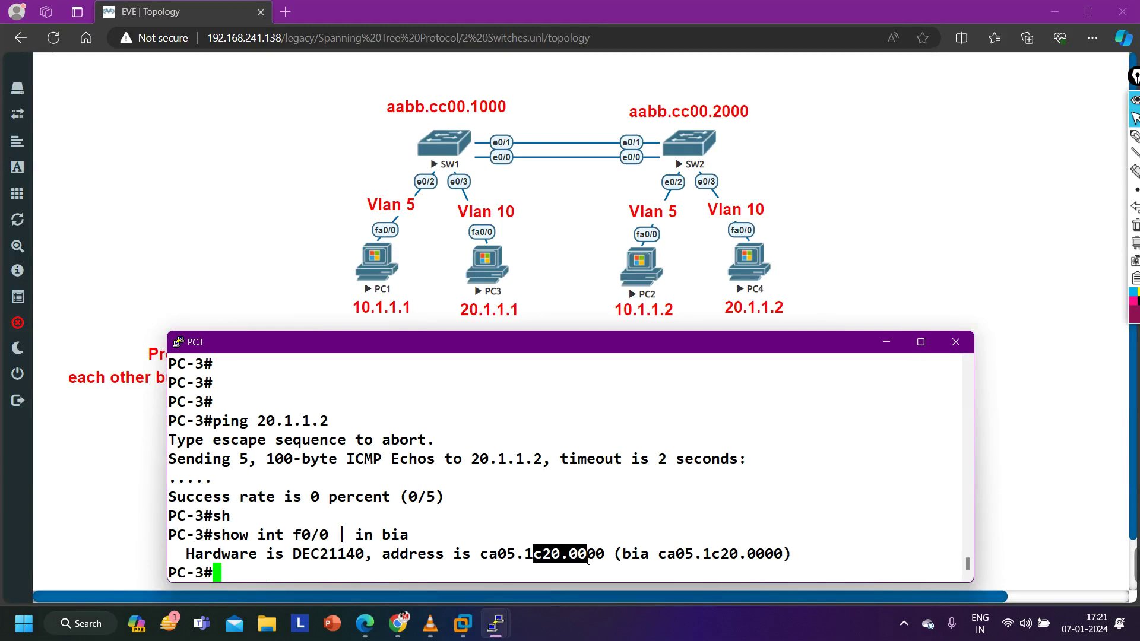
left_click(885, 342)
mouse_move(495, 623)
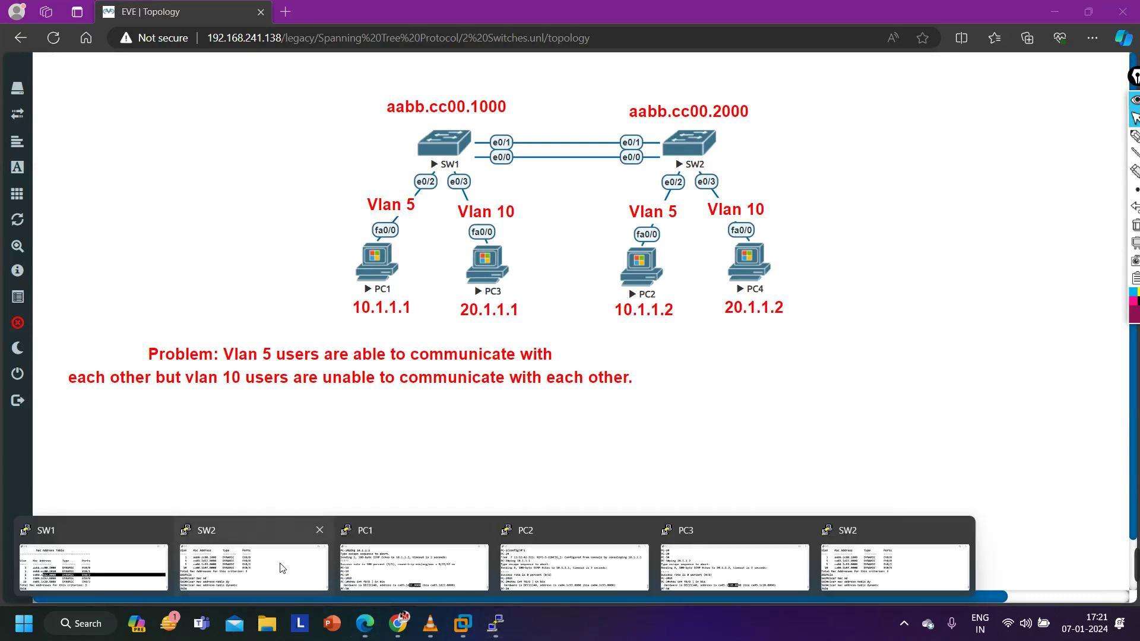
left_click(90, 567)
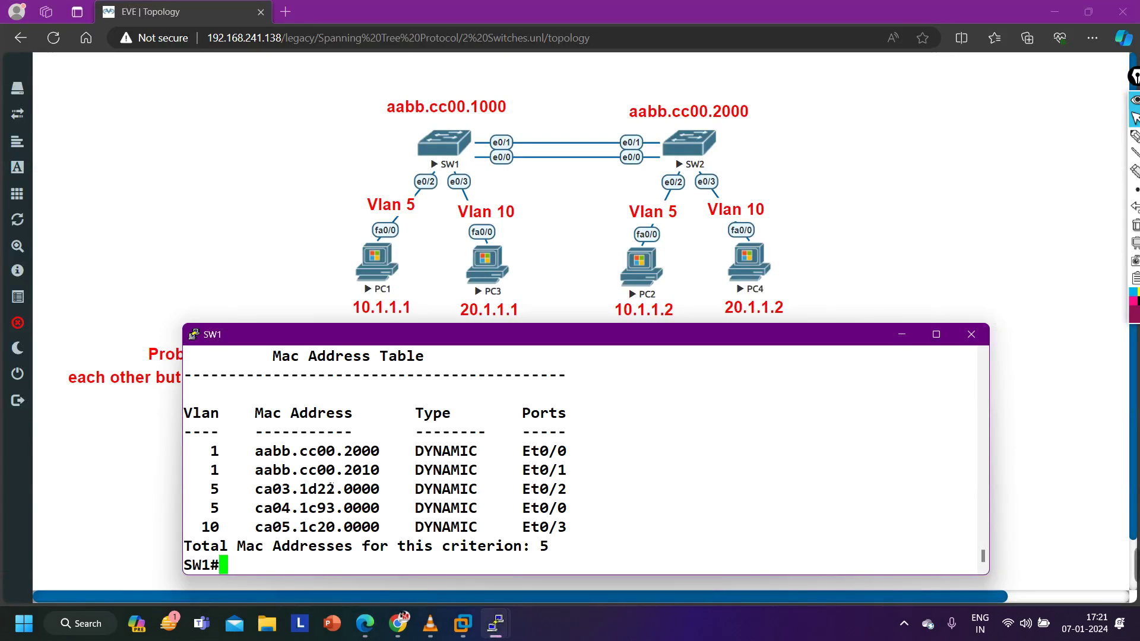
left_click_drag(316, 534, 575, 534)
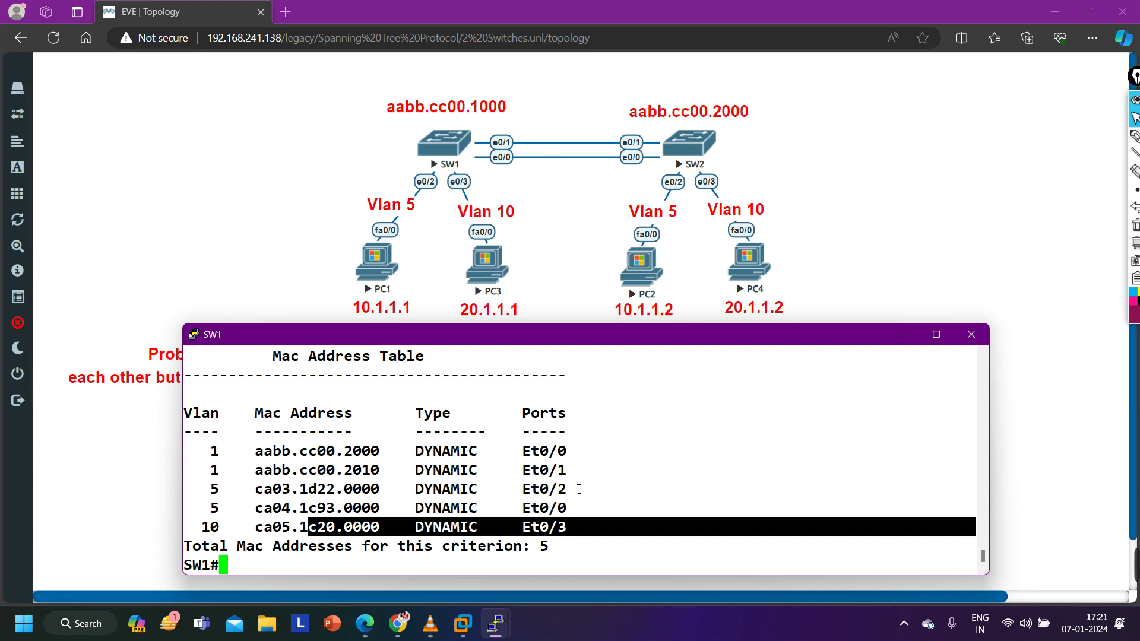
Step: Display the VLAN summary in the SW1 console with show vlan br
type("sh")
key("Tab")
type("vl")
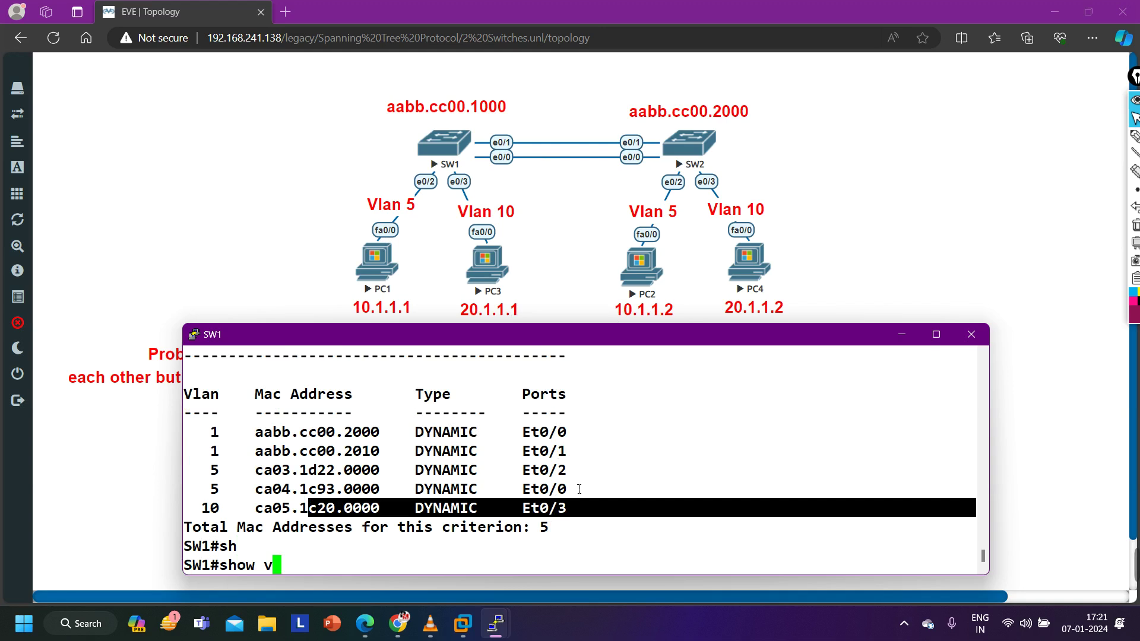
key("Tab")
type("br")
key("Return")
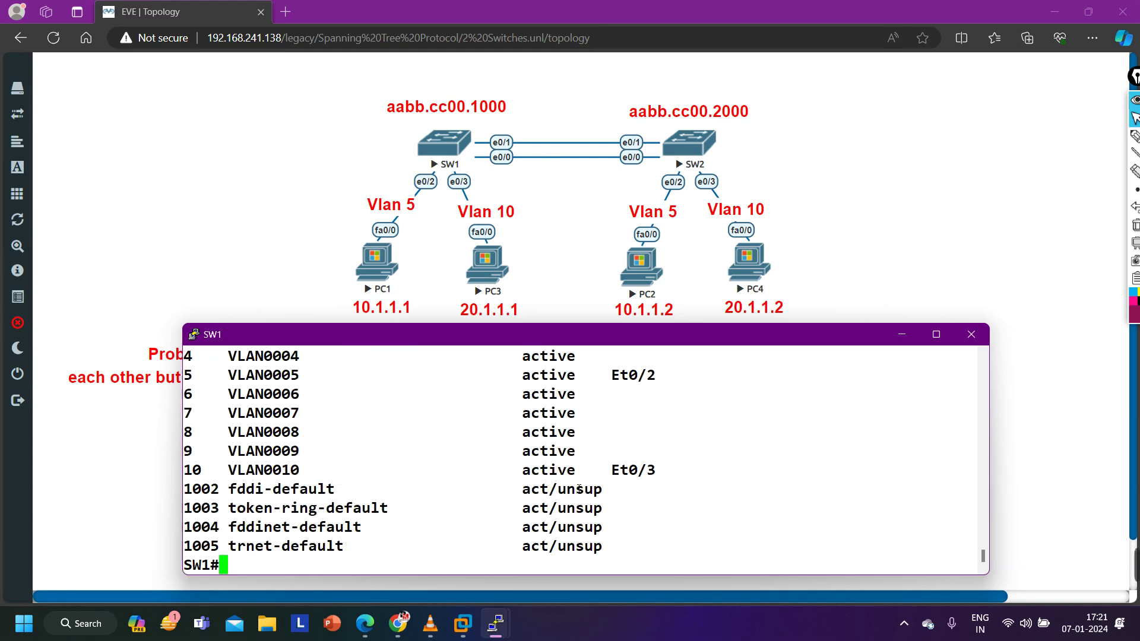
Step: Highlight the VLAN 10 and VLAN 5 rows in SW1's VLAN list to check their port assignments, and minimize the console
left_click_drag(685, 475, 202, 473)
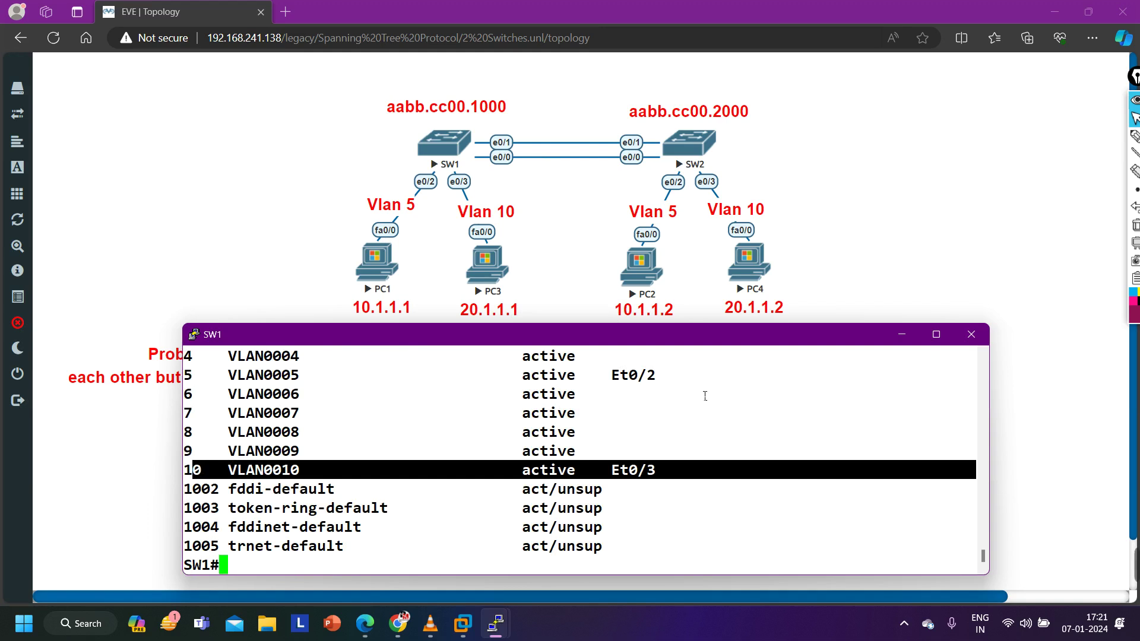
left_click_drag(681, 385, 204, 385)
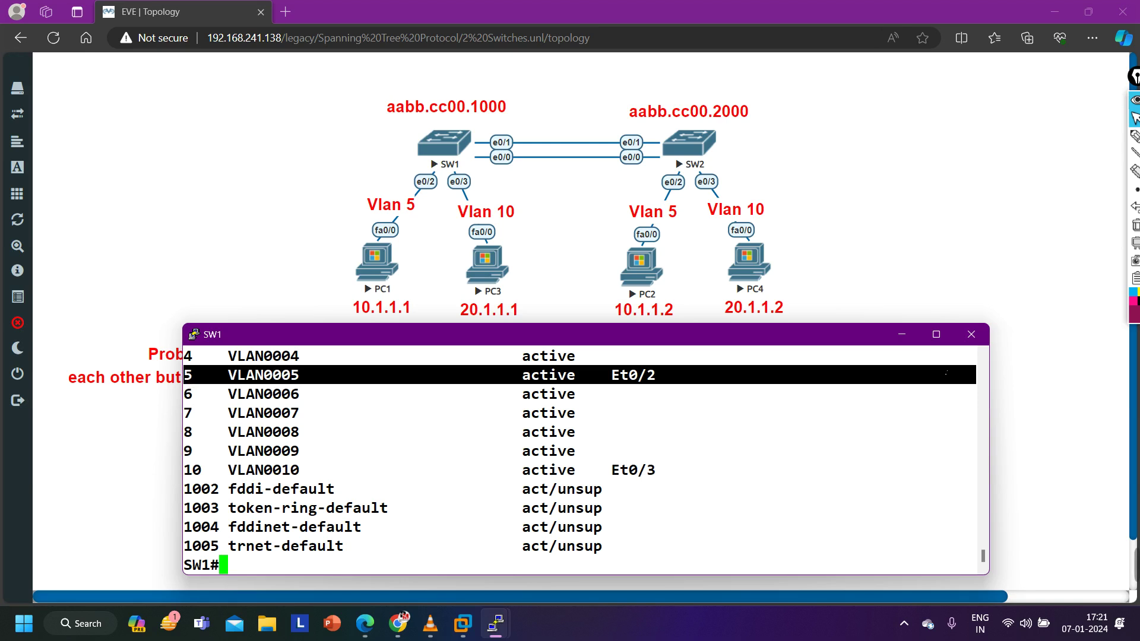
left_click(902, 335)
Step: Display the MAC address table in the SW2 console with show mac address-table
mouse_move(495, 623)
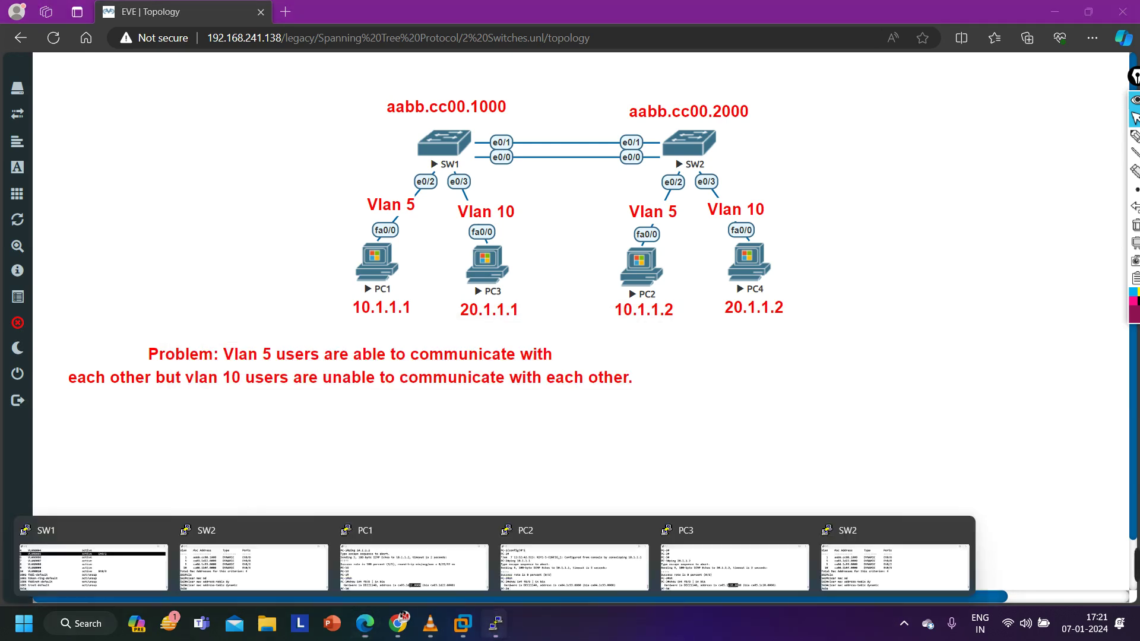
left_click(280, 557)
key("Return")
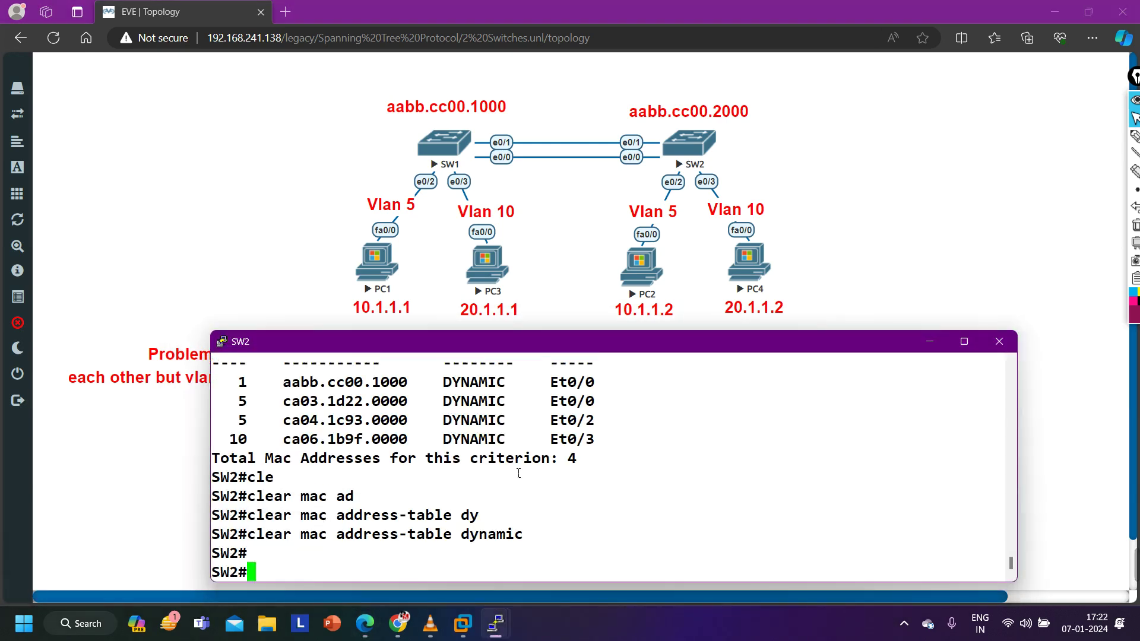
type("shg")
key("Tab")
key("BackSpace")
key("Tab")
type("mac add")
key("Tab")
key("Return")
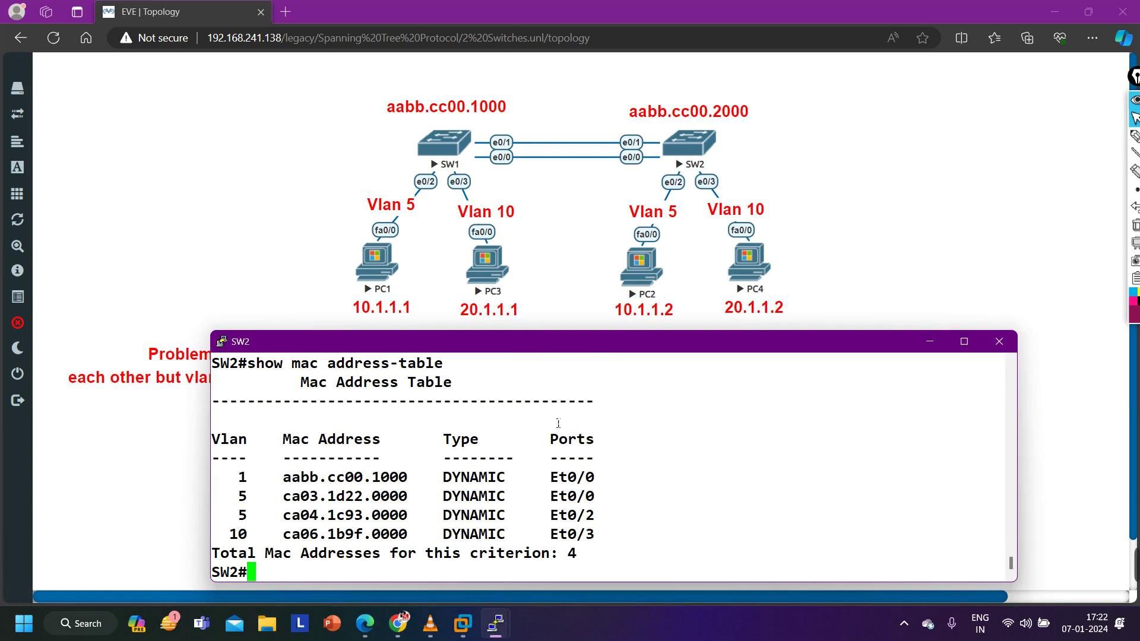
Step: Highlight PC3's hardware address in its console and return to SW2's MAC address table for comparison
mouse_move(492, 638)
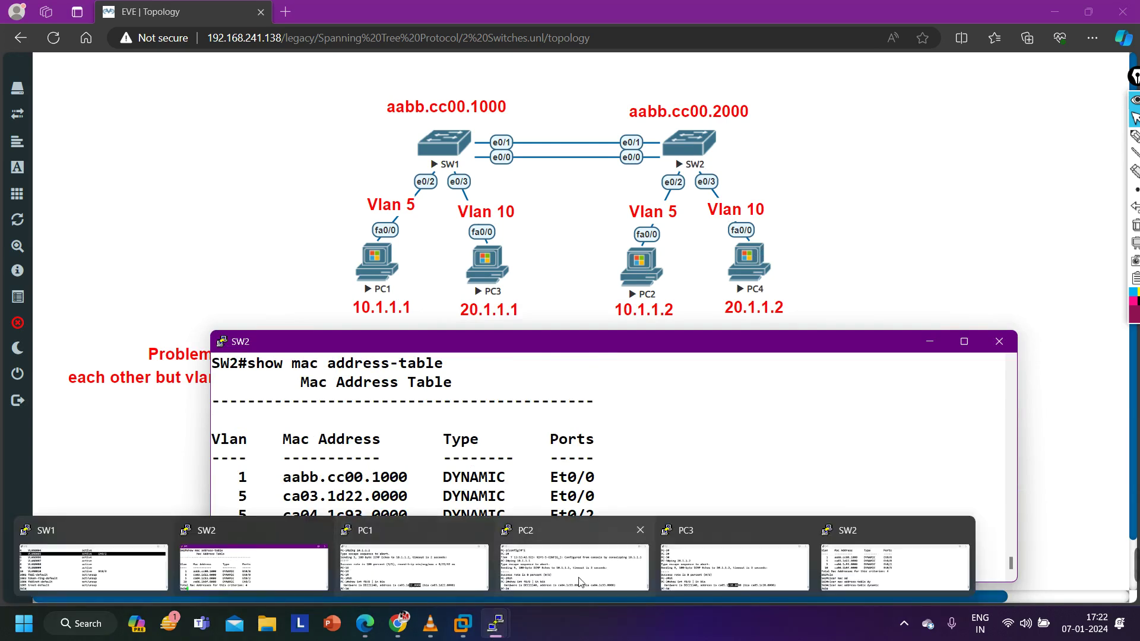
left_click(734, 567)
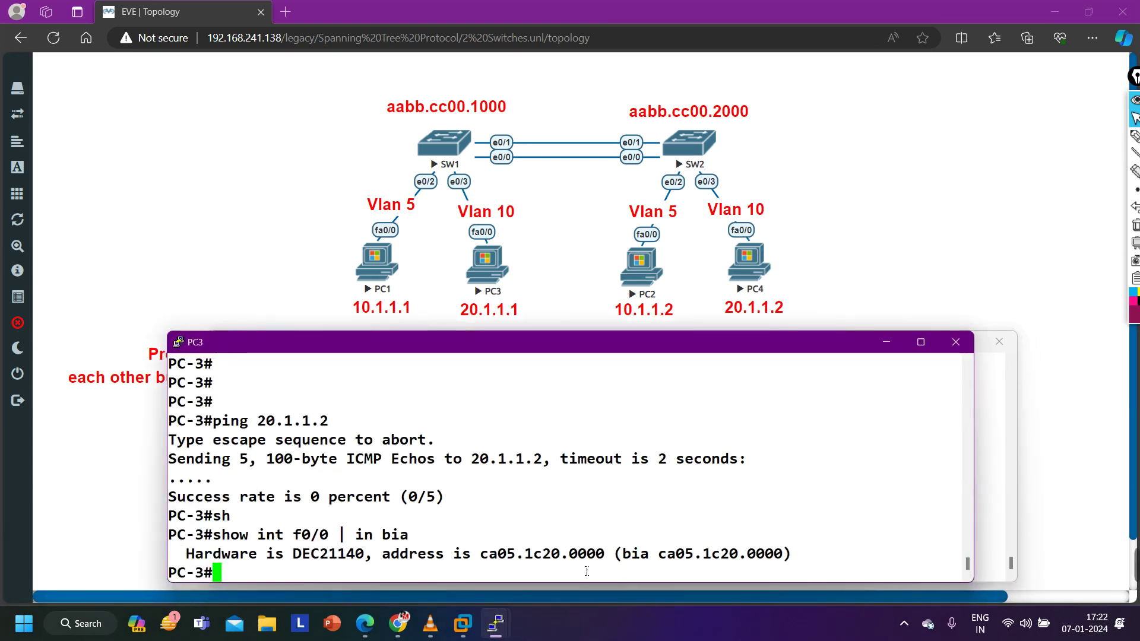
left_click_drag(541, 560, 585, 561)
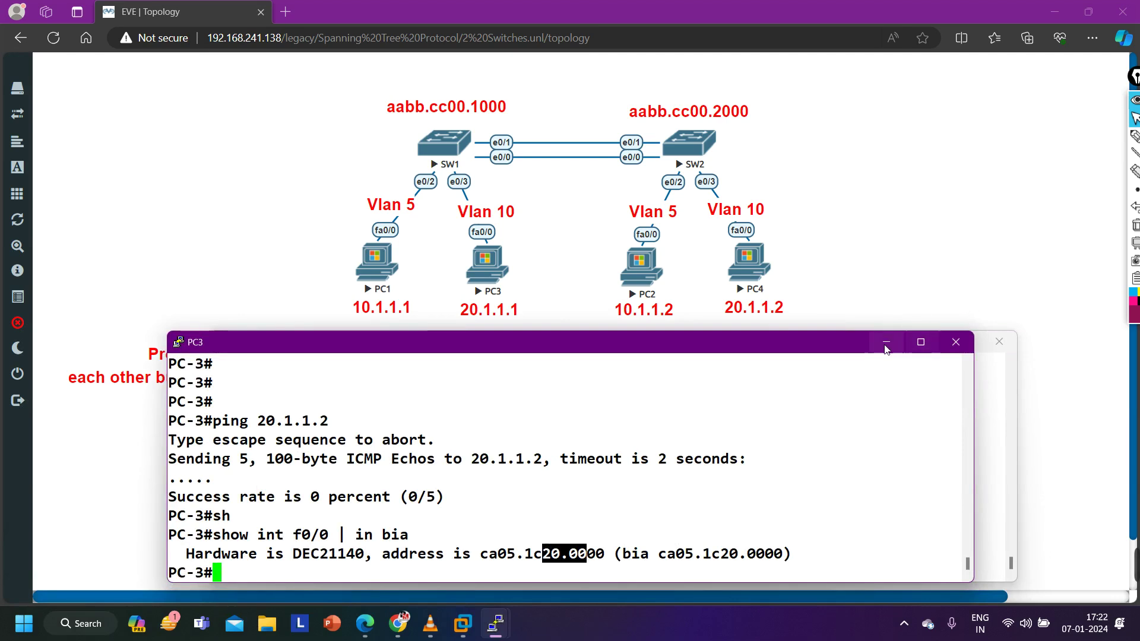
left_click(990, 403)
Step: Highlight the VLAN 5 entry ca03.1d22.0000 and its port Et0/0 in SW2's MAC address table
left_click_drag(337, 502, 407, 504)
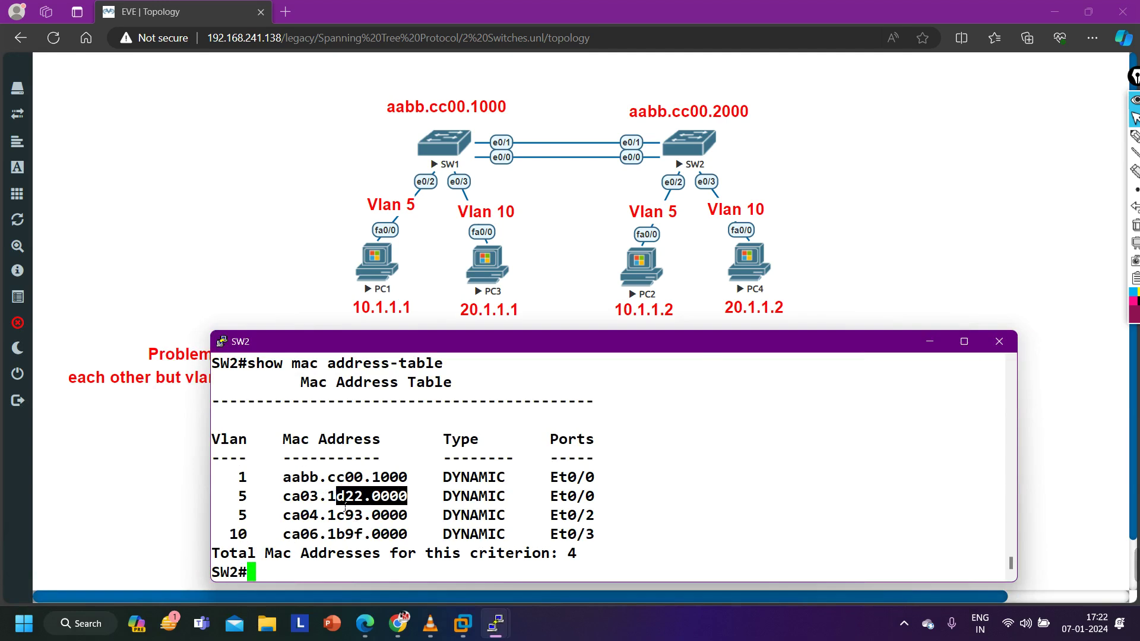
left_click_drag(551, 501, 628, 500)
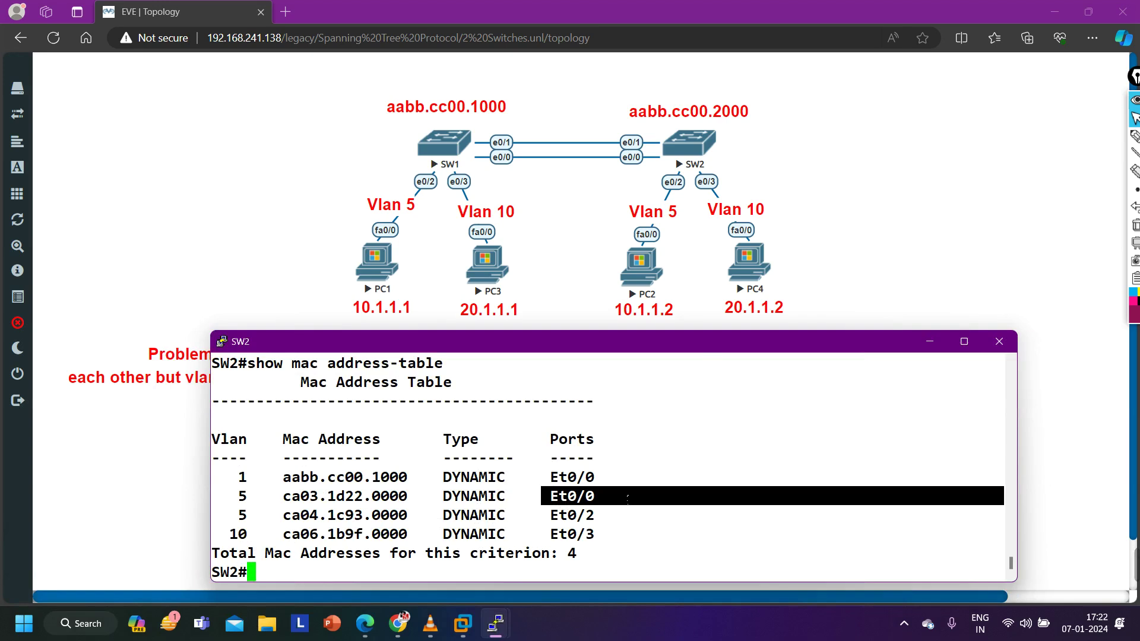
left_click_drag(328, 498, 594, 503)
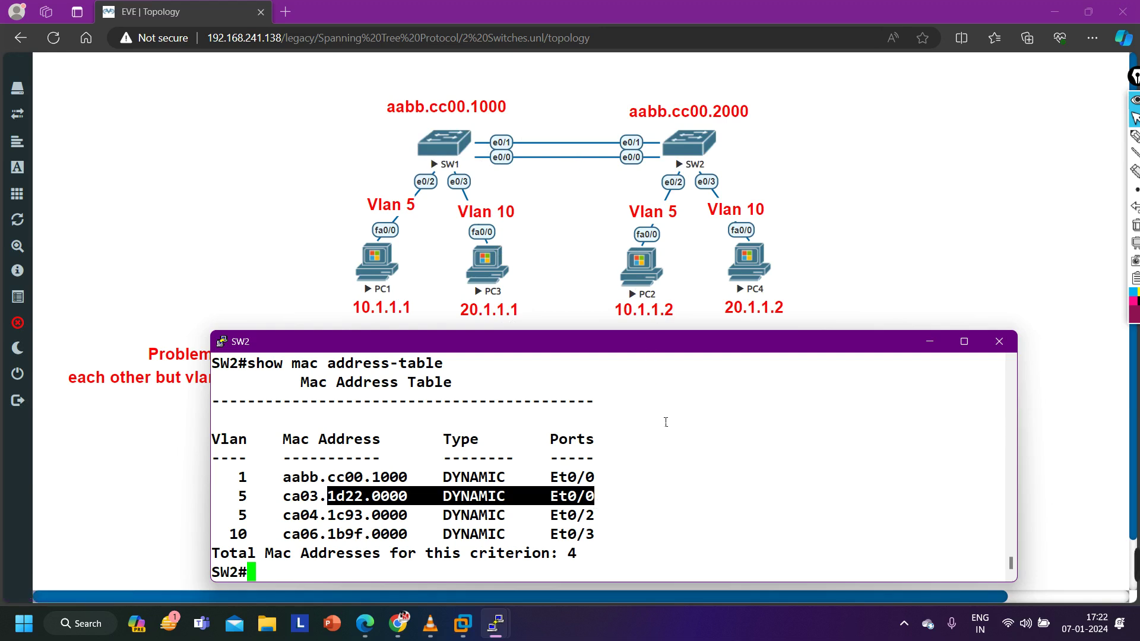
Step: Display the VLAN summary in the SW2 console with show vlan brief
type("sh")
key("Tab")
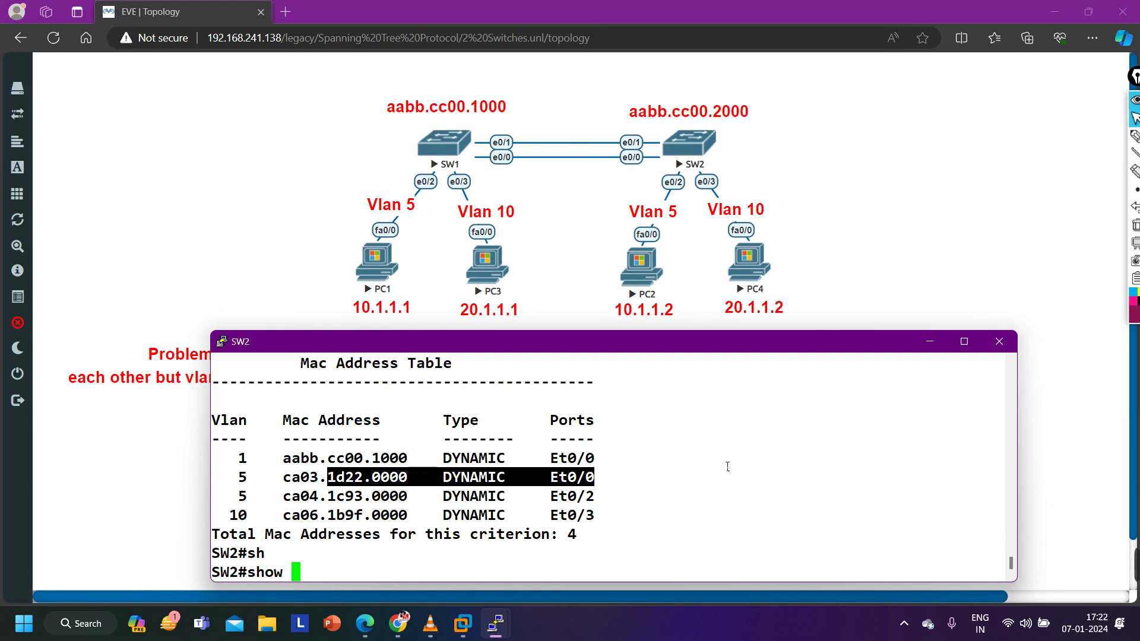
type("vl")
key("Tab")
type("br")
key("Tab")
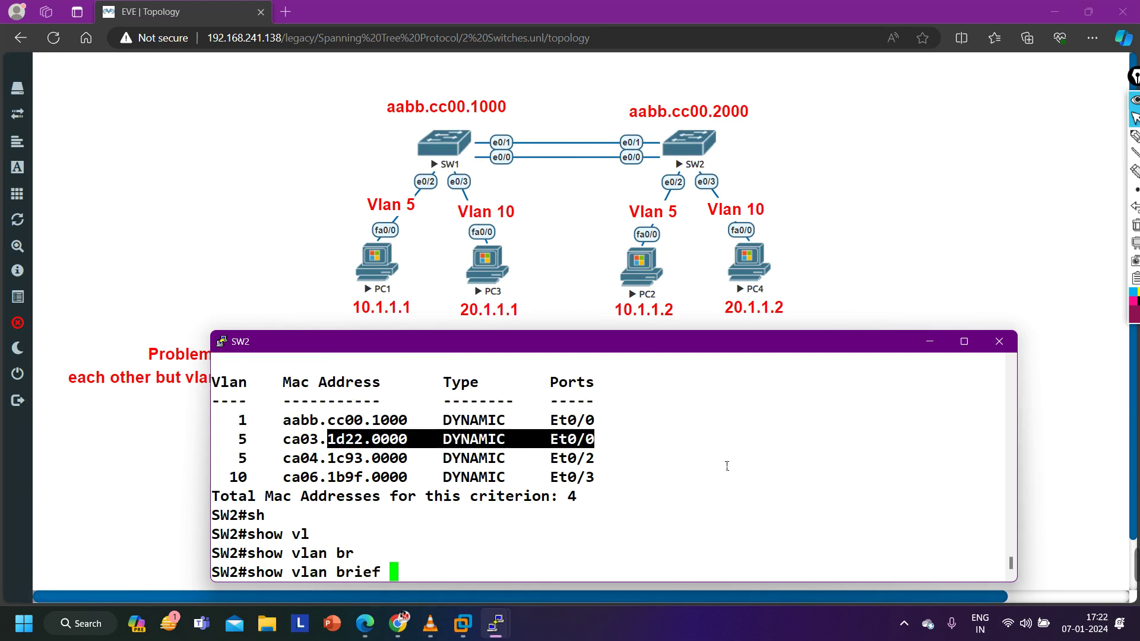
key("Return")
Step: Highlight the VLAN 10 and VLAN 5 rows in SW2's VLAN list to check their ports, and minimize the console
left_click_drag(710, 483, 221, 478)
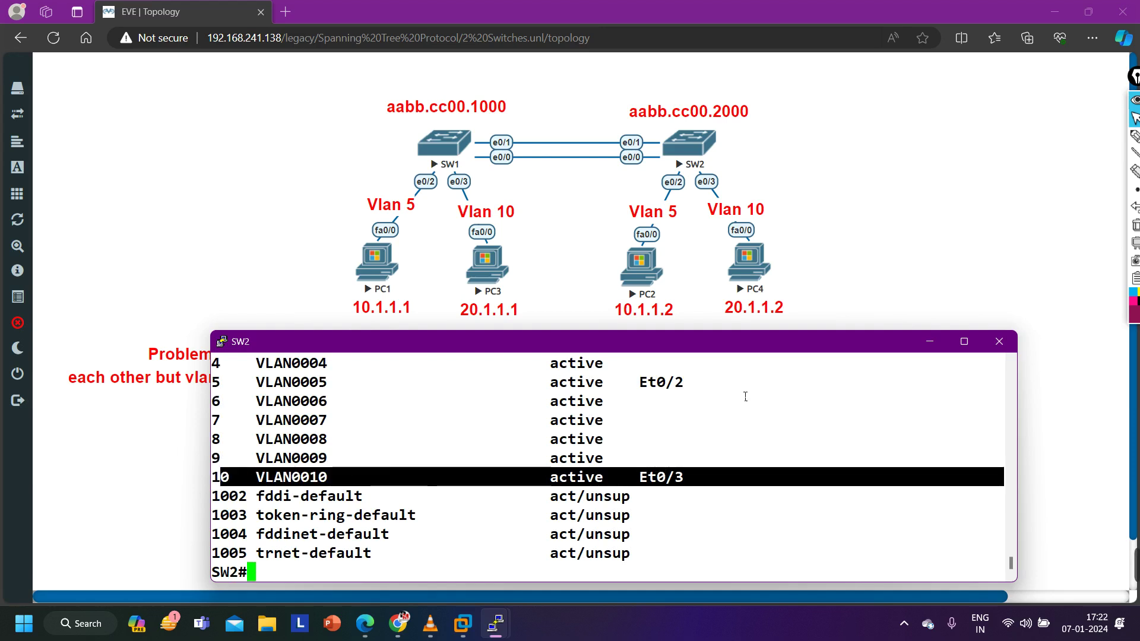
left_click_drag(704, 389, 215, 383)
left_click(932, 347)
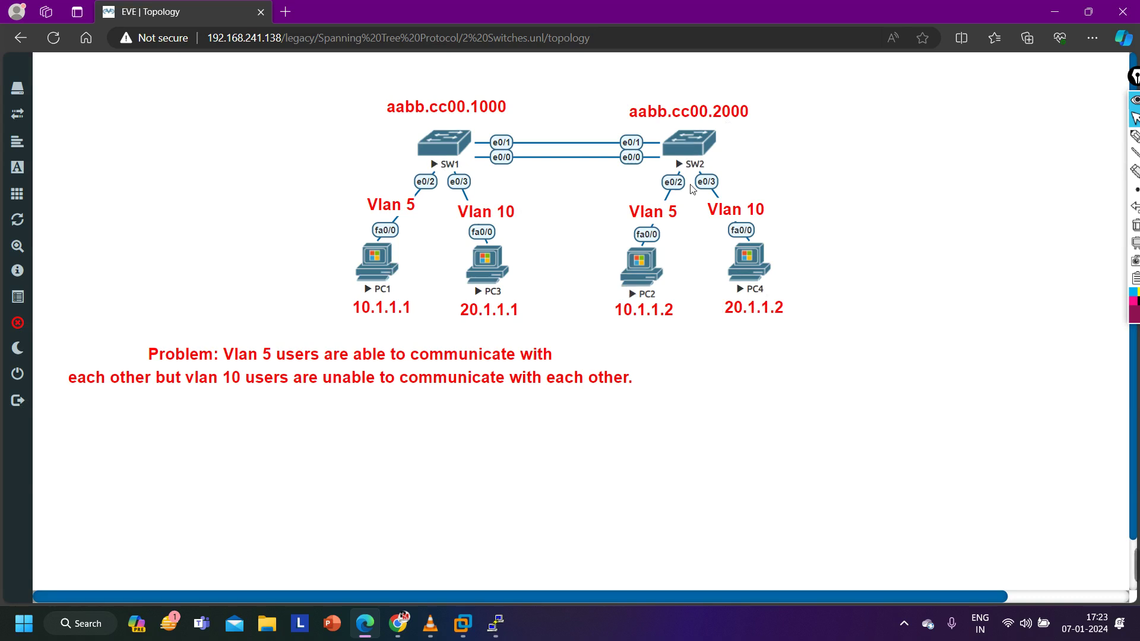
Step: Mark the PC3-to-PC4 path, both switches and PC4 with freehand pen strokes on the topology, and clear the annotations
mouse_move(496, 636)
left_click(1134, 136)
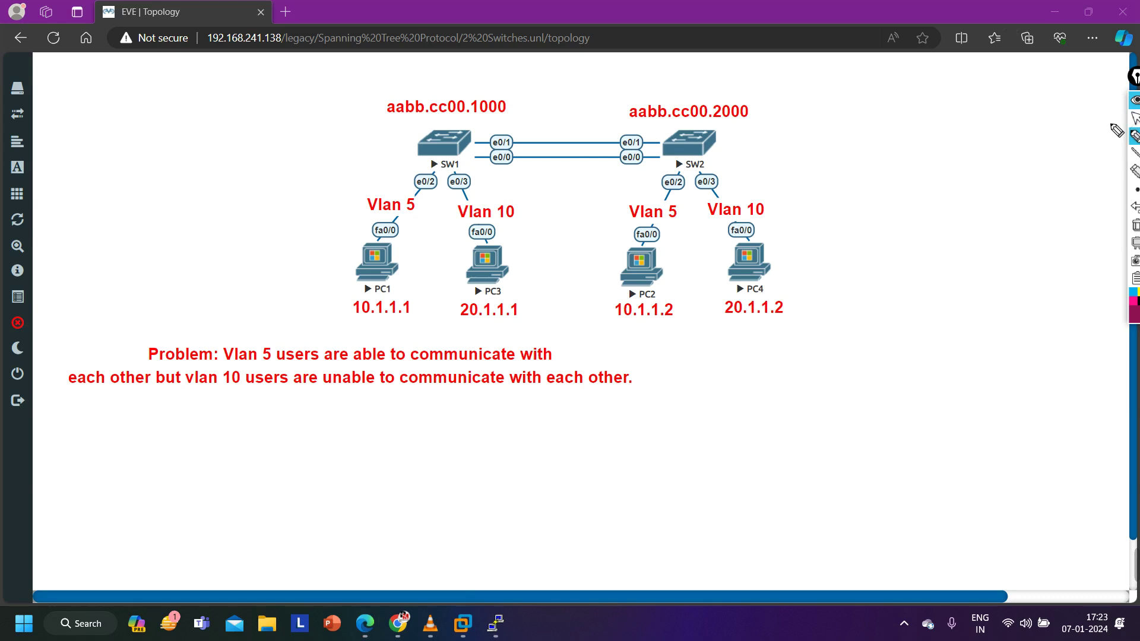
mouse_move(492, 316)
left_mouse_down()
mouse_move(506, 352)
mouse_move(720, 340)
mouse_move(746, 310)
left_mouse_up()
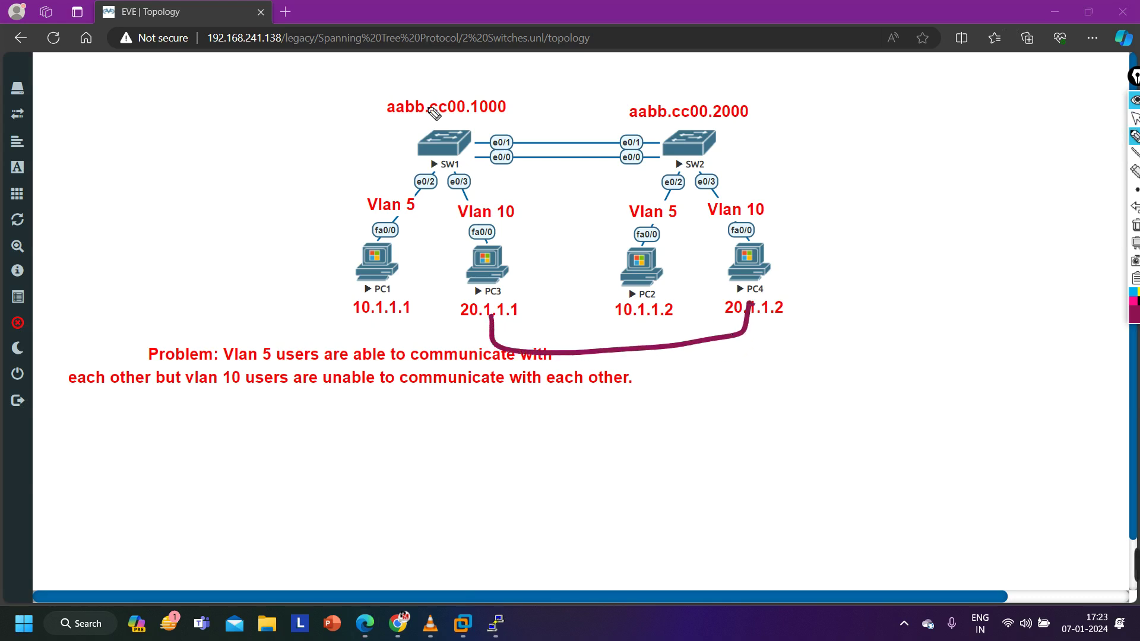
left_click_drag(488, 80, 454, 94)
mouse_move(684, 77)
left_mouse_down()
mouse_move(720, 75)
mouse_move(698, 92)
left_mouse_up()
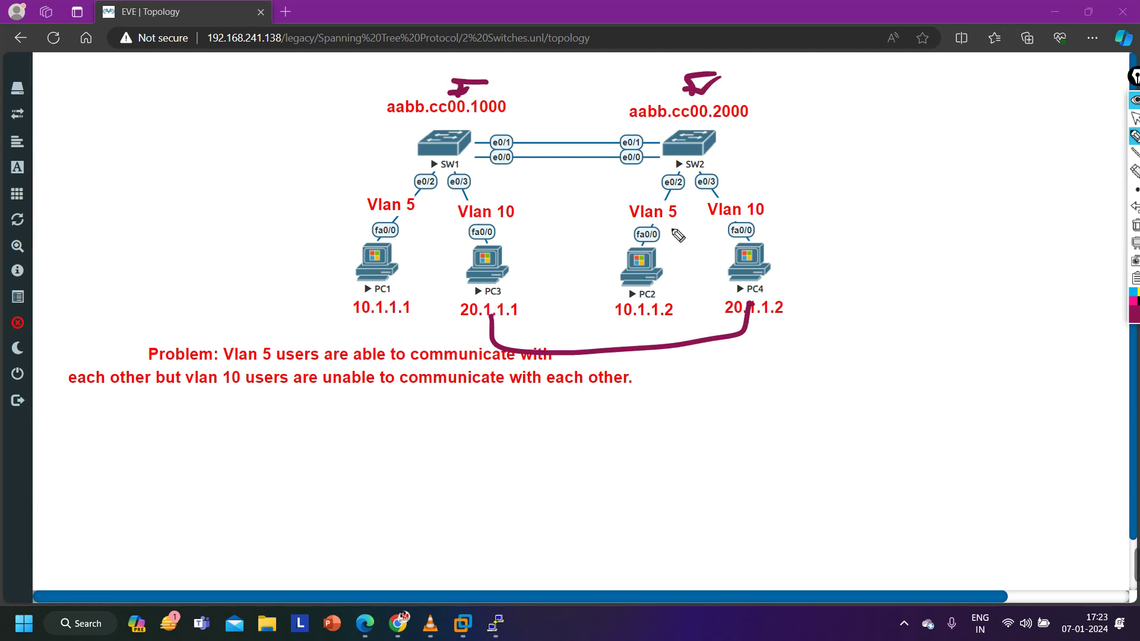
mouse_move(818, 262)
left_mouse_down()
mouse_move(775, 257)
mouse_move(795, 272)
left_mouse_up()
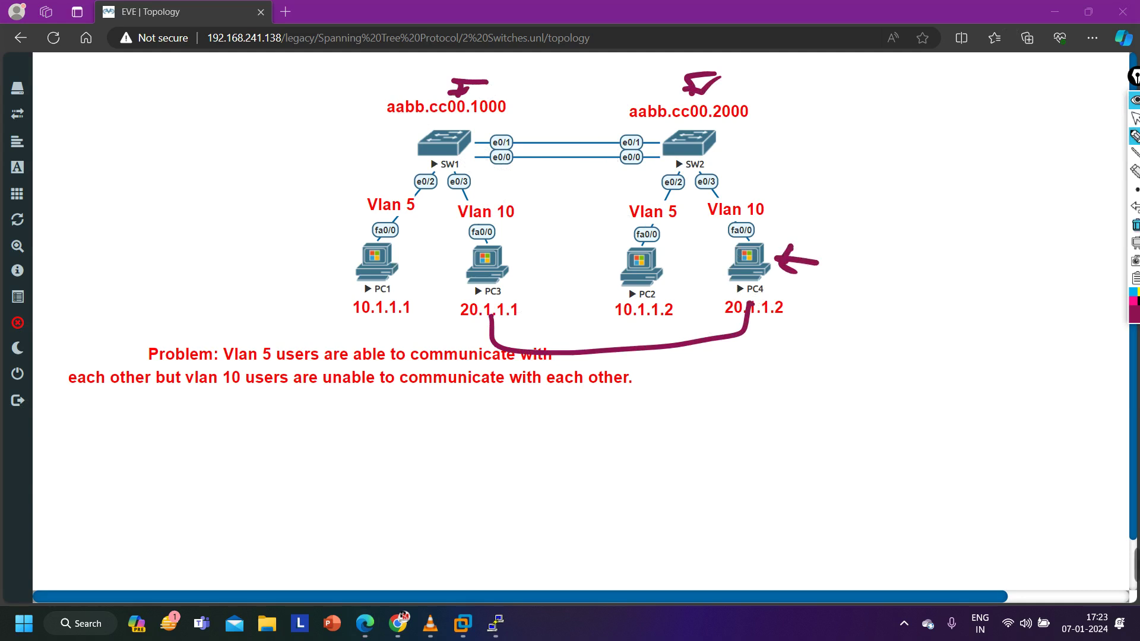
left_click(1135, 225)
left_click(1135, 118)
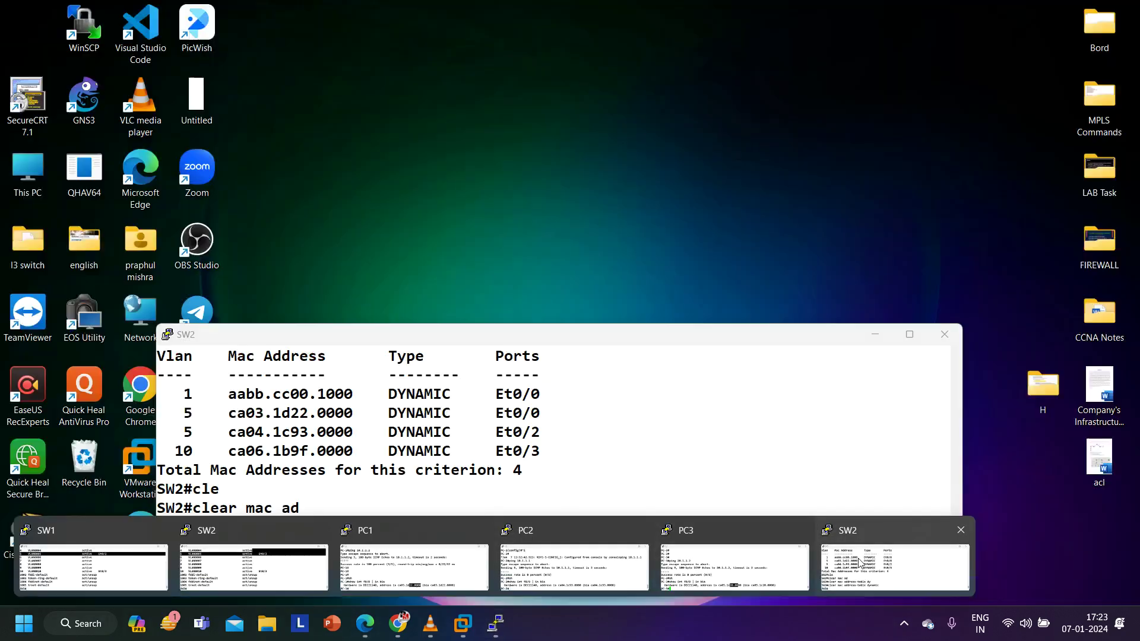
left_click(656, 557)
left_click(874, 334)
mouse_move(497, 629)
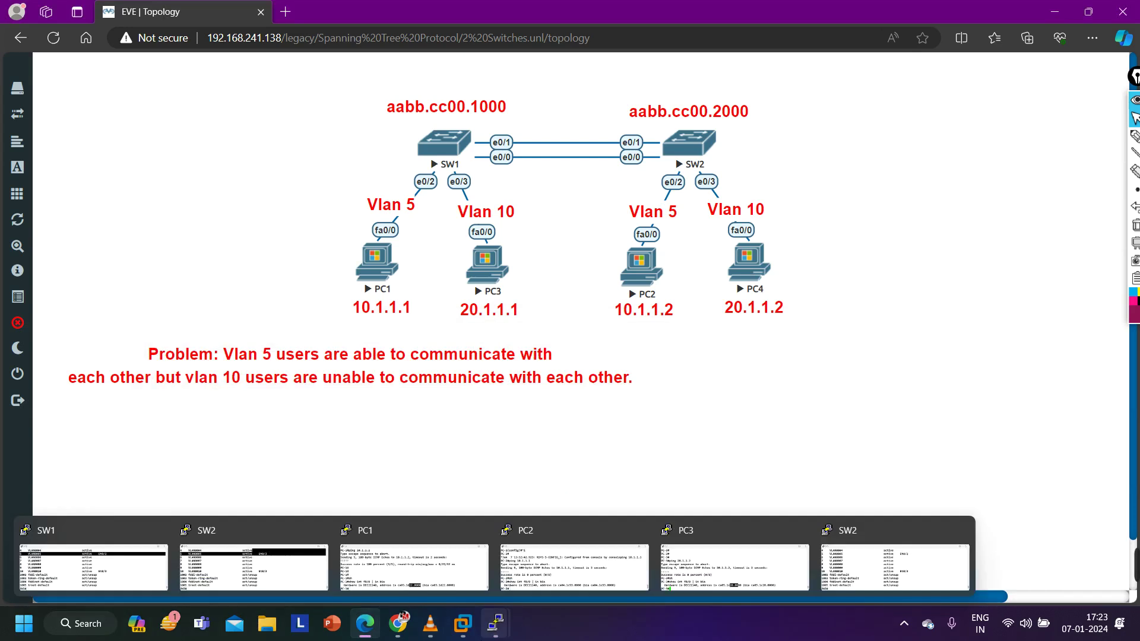
Step: Open PC4's console from the topology and place its window below the PC icons
left_click(751, 264)
left_click(643, 119)
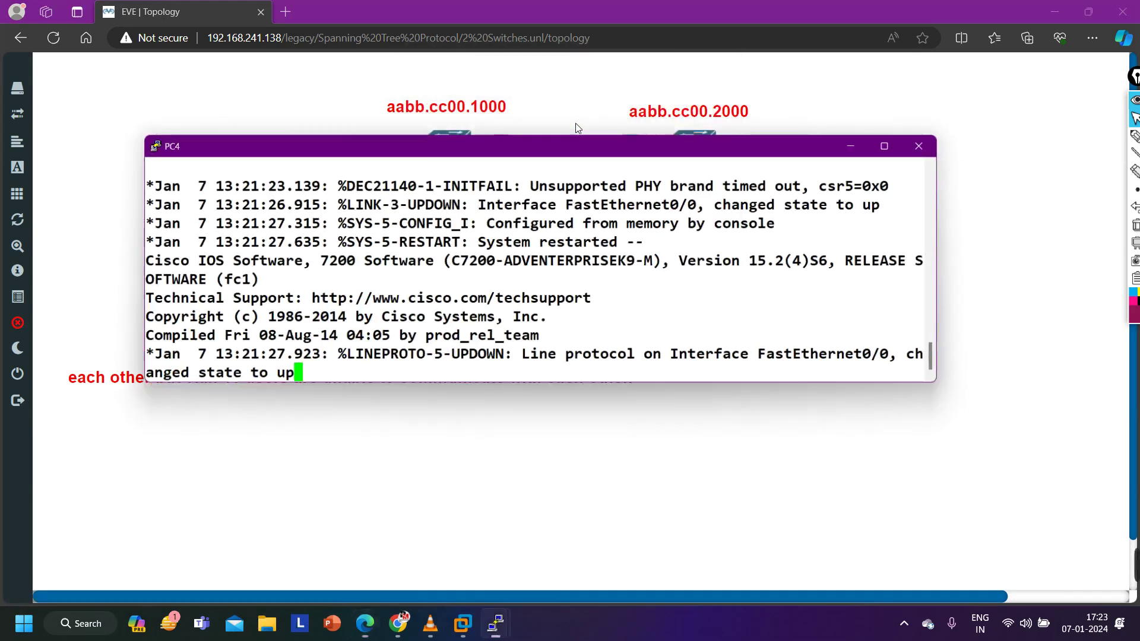
left_click_drag(561, 157, 603, 342)
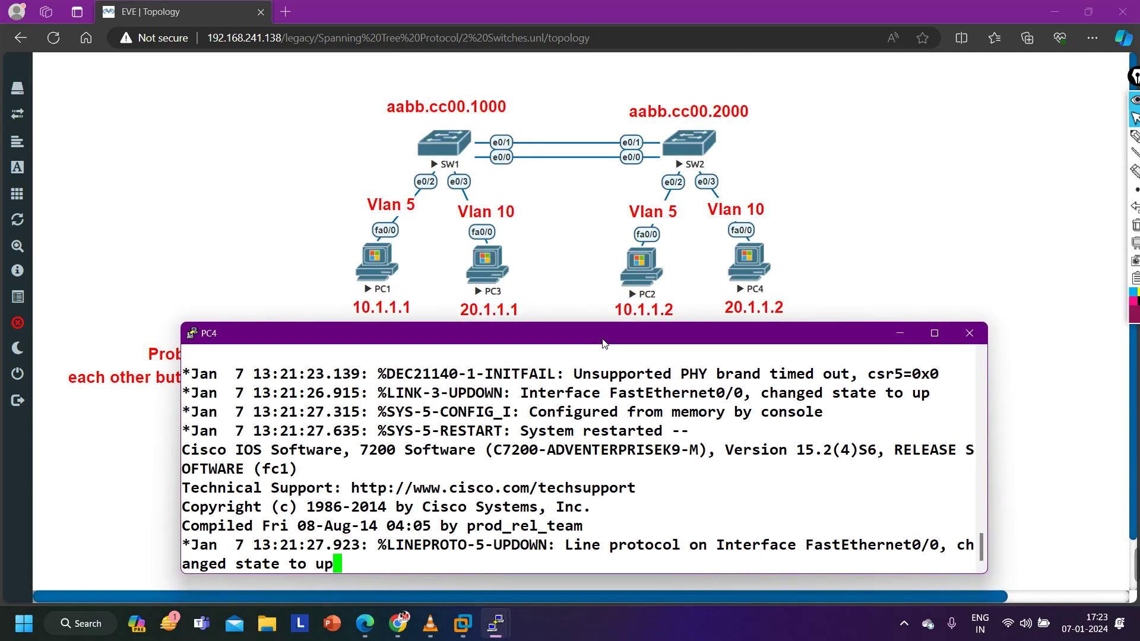
Step: Wake PC4's console prompt and enter privileged EXEC mode with en
key("Return")
key("Return")
key("Return")
key("Return")
key("Return")
key("Return")
type("en")
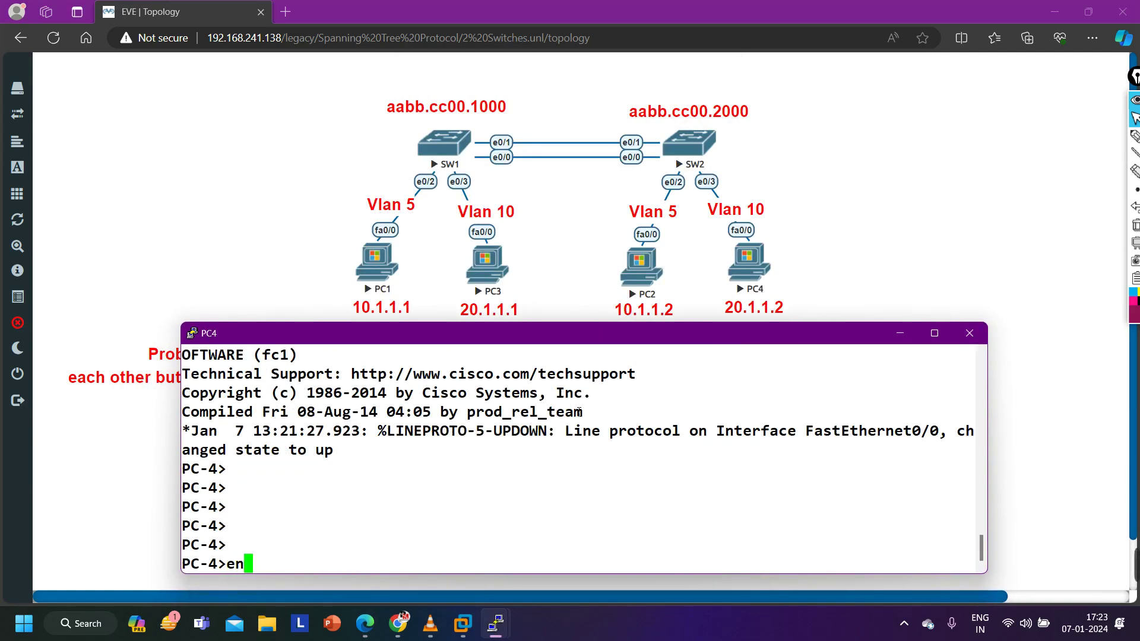
key("Return")
Step: Display PC4's hardware MAC address with show int f0/0 | in bia, and minimize the console
type("s")
key("Return")
type("sh")
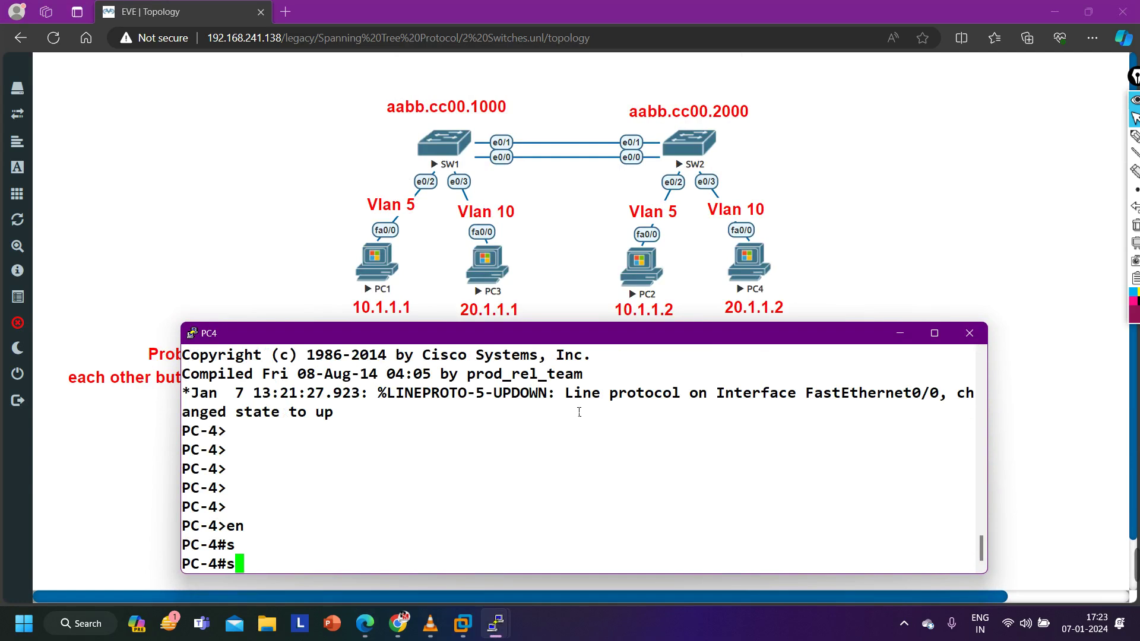
key("Tab")
type("int f0/")
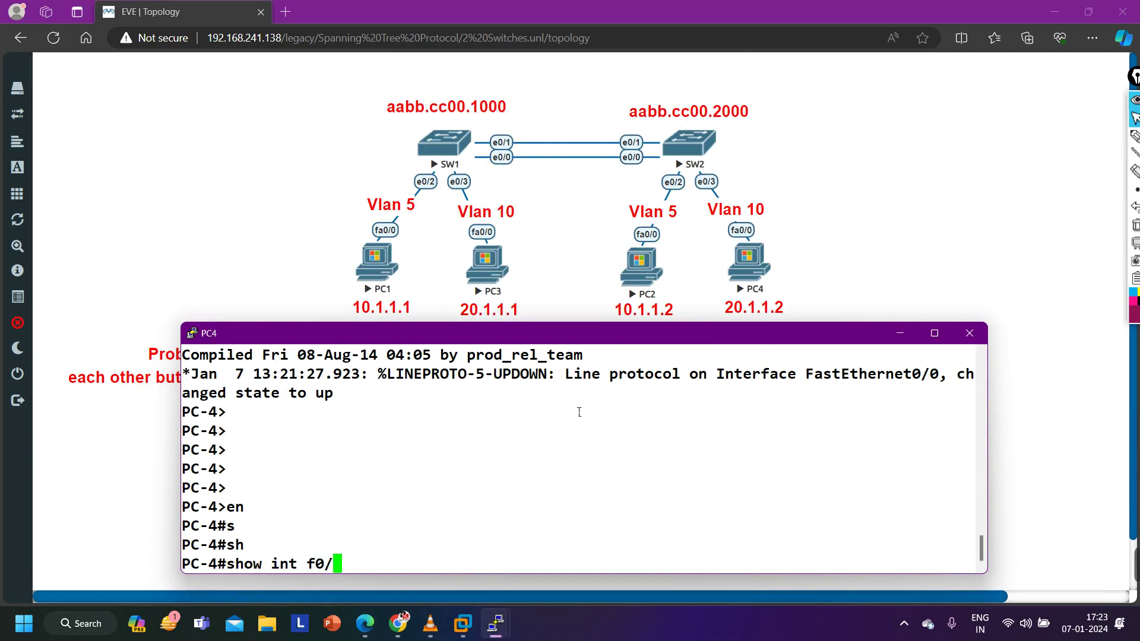
type("0 | in bia")
key("Return")
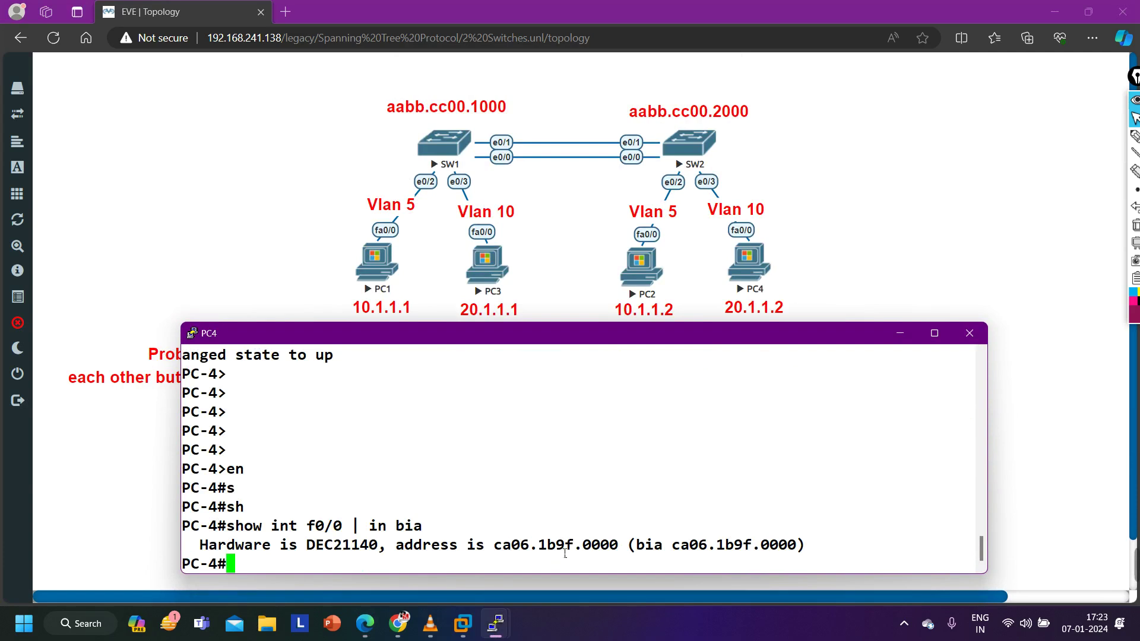
left_click(899, 333)
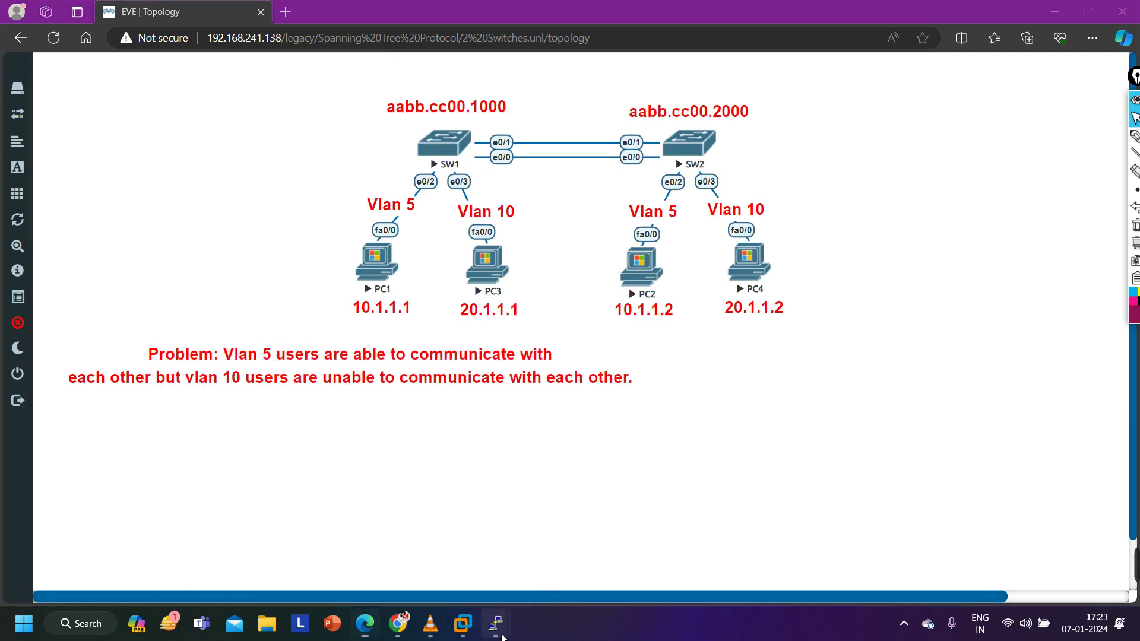
Step: Display SW2's MAC table with show mac address-table and highlight the VLAN 10 entry
mouse_move(496, 623)
left_click(270, 557)
type("sh")
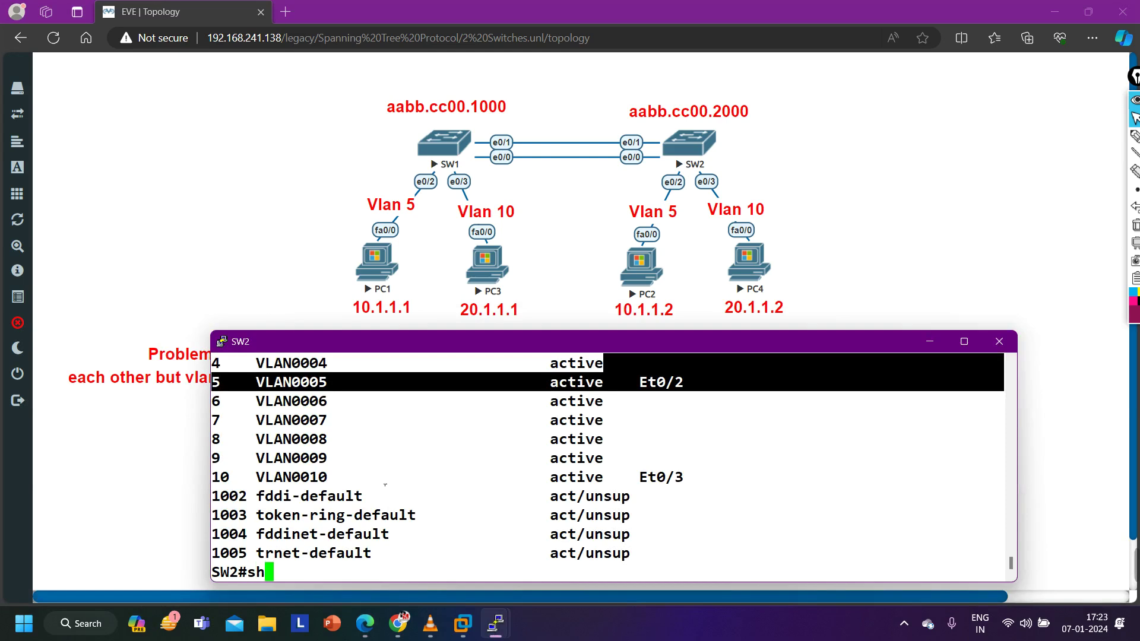
key("Tab")
type("mac ad")
key("Tab")
key("Return")
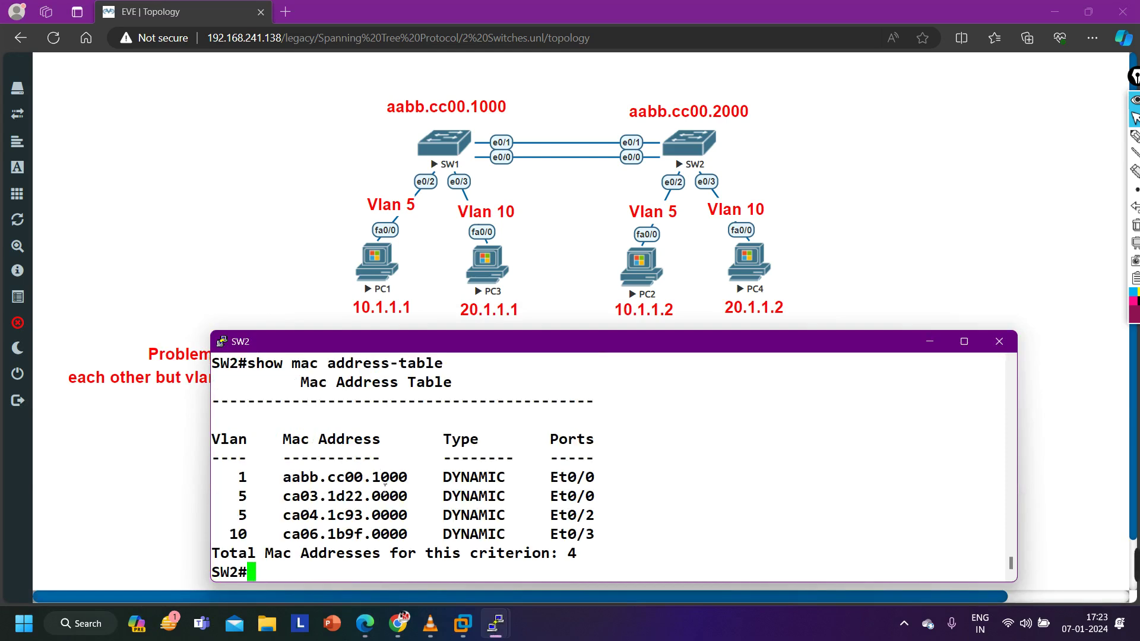
left_click_drag(336, 533, 614, 542)
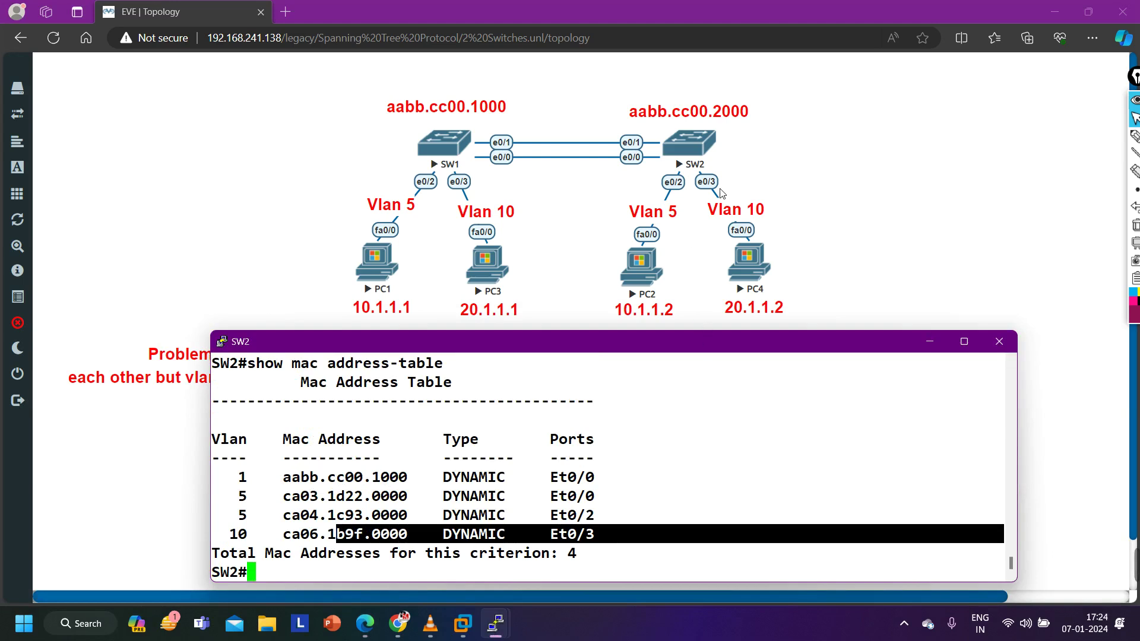
Step: Switch to the SW1 console and display its MAC table with show mac address-table
mouse_move(496, 623)
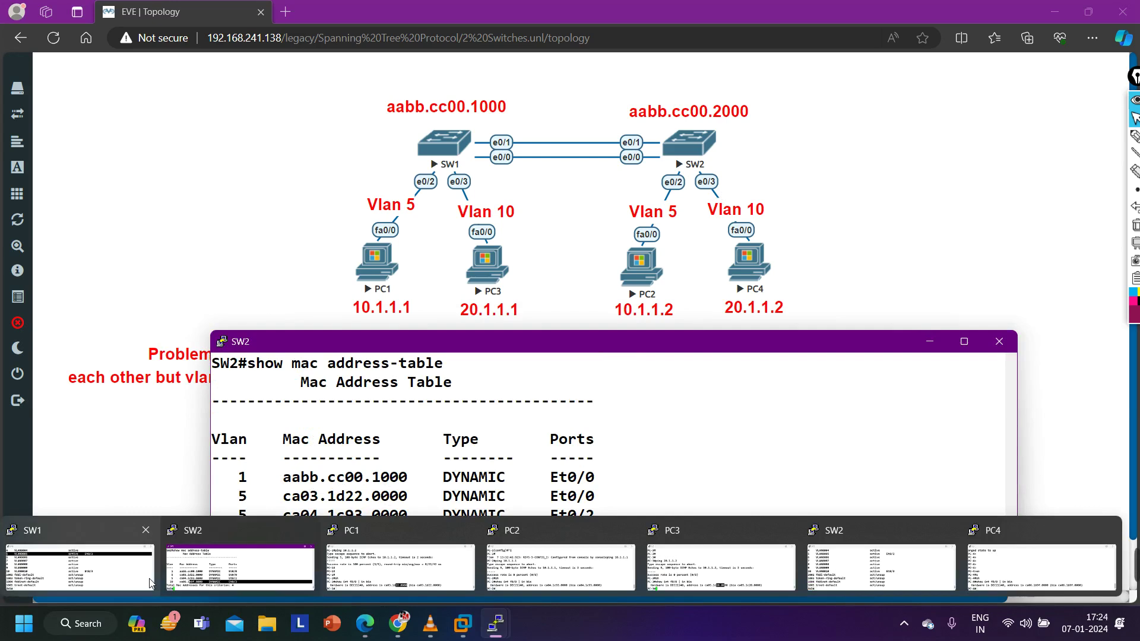
left_click(285, 555)
type("sh")
key("Tab")
type("mac add")
key("Tab")
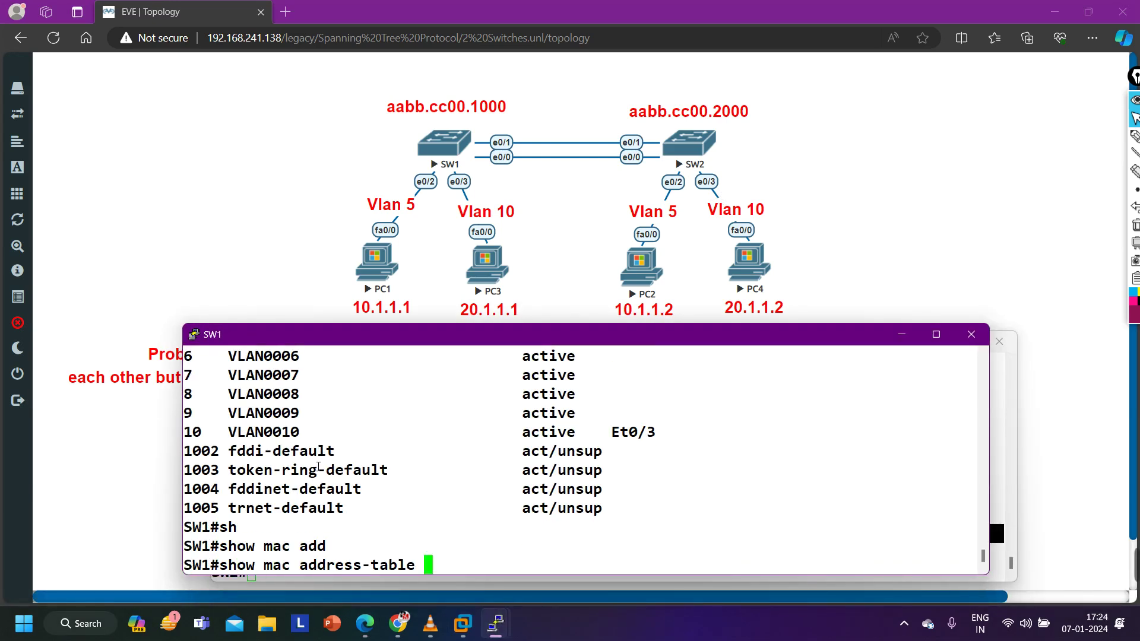
key("Return")
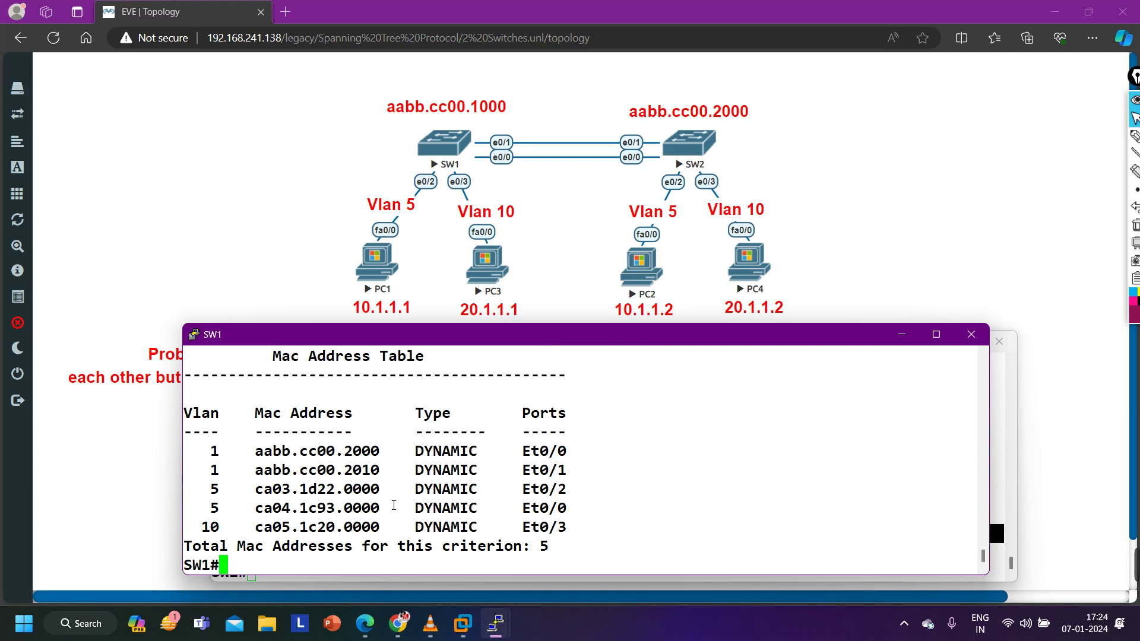
Step: Compare PC4's hardware address with SW1's MAC table, highlighting all table entries and the Et0/1 port
mouse_move(495, 623)
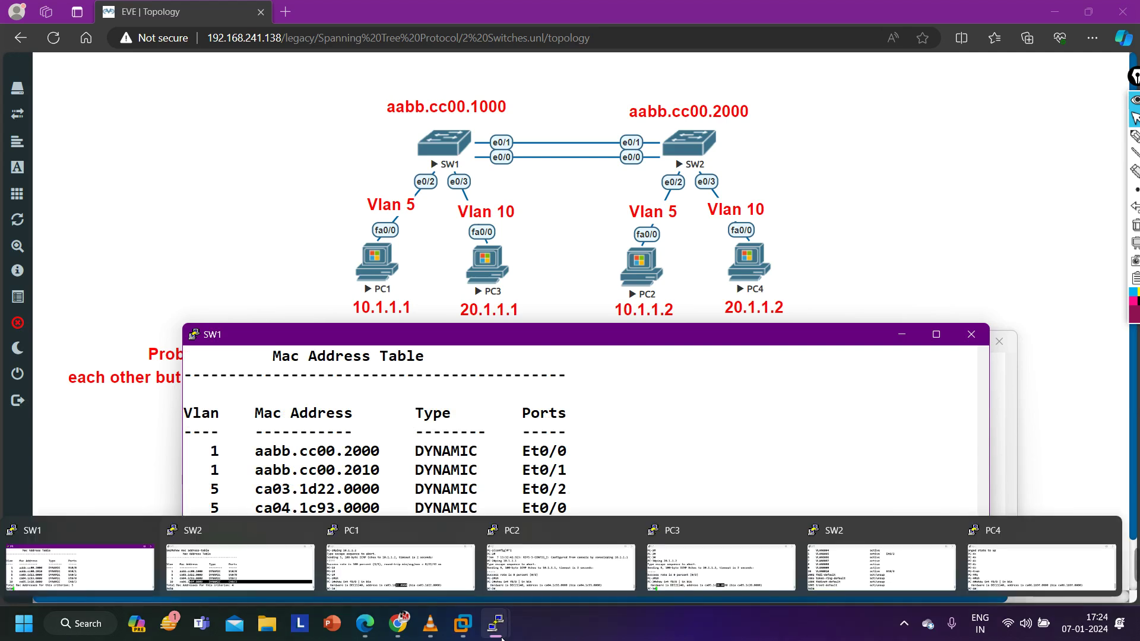
left_click(1032, 570)
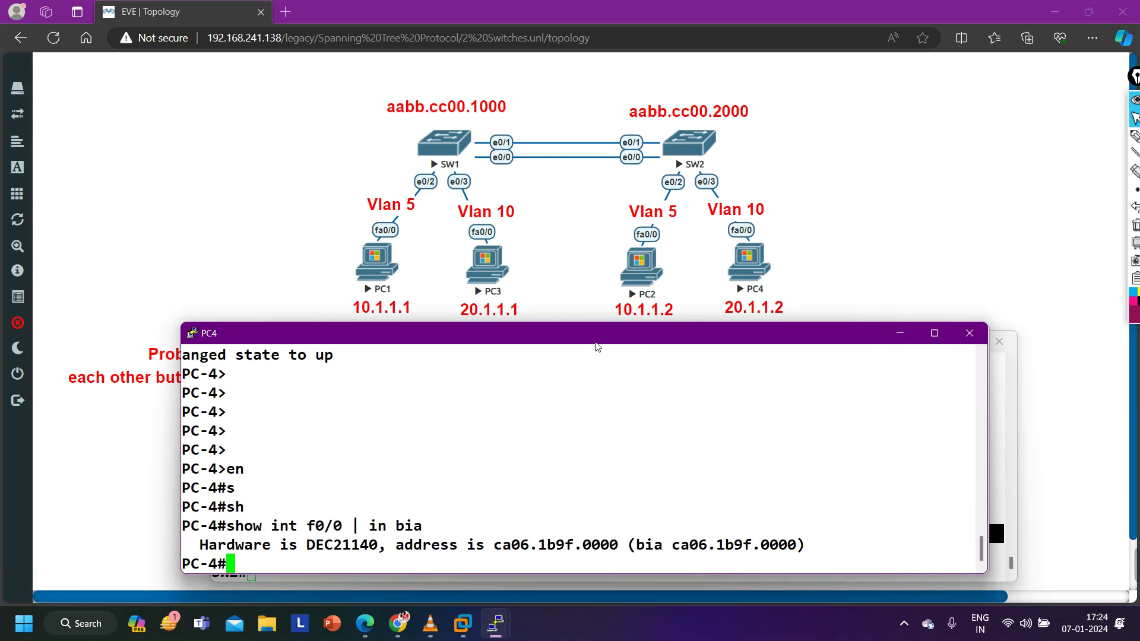
left_click(900, 332)
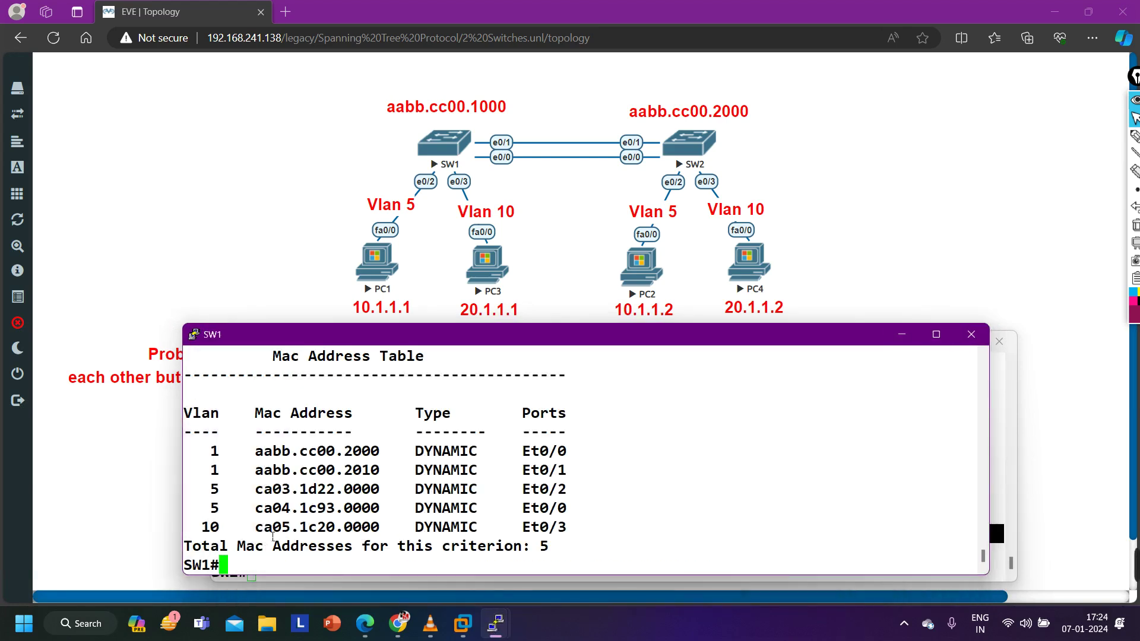
left_click_drag(219, 459, 585, 539)
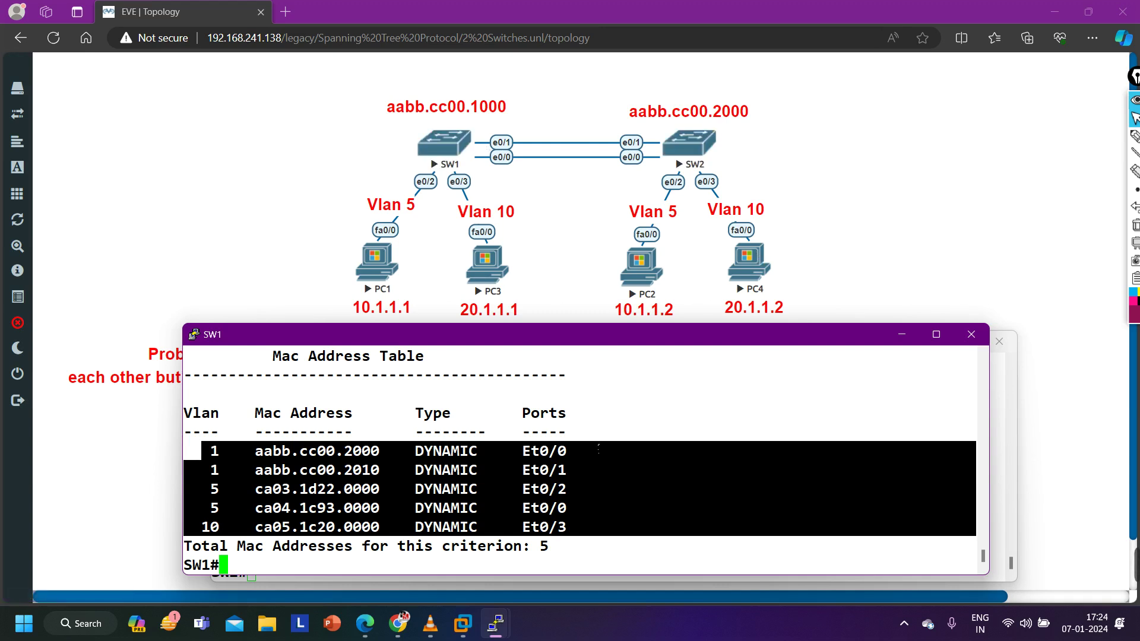
key("Return")
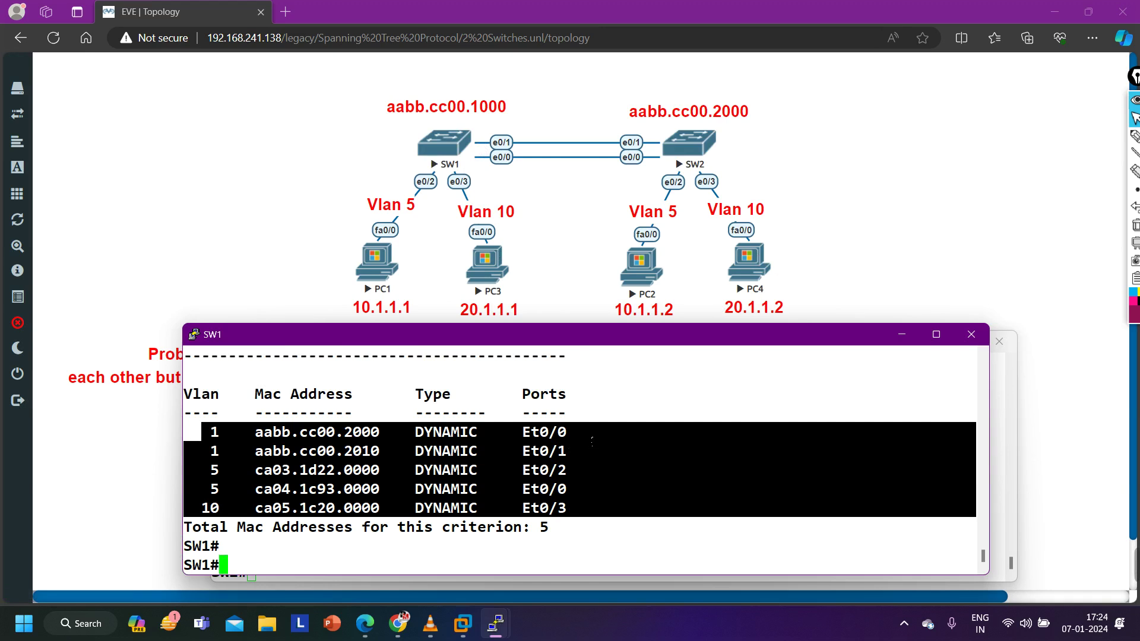
left_click_drag(587, 439, 532, 451)
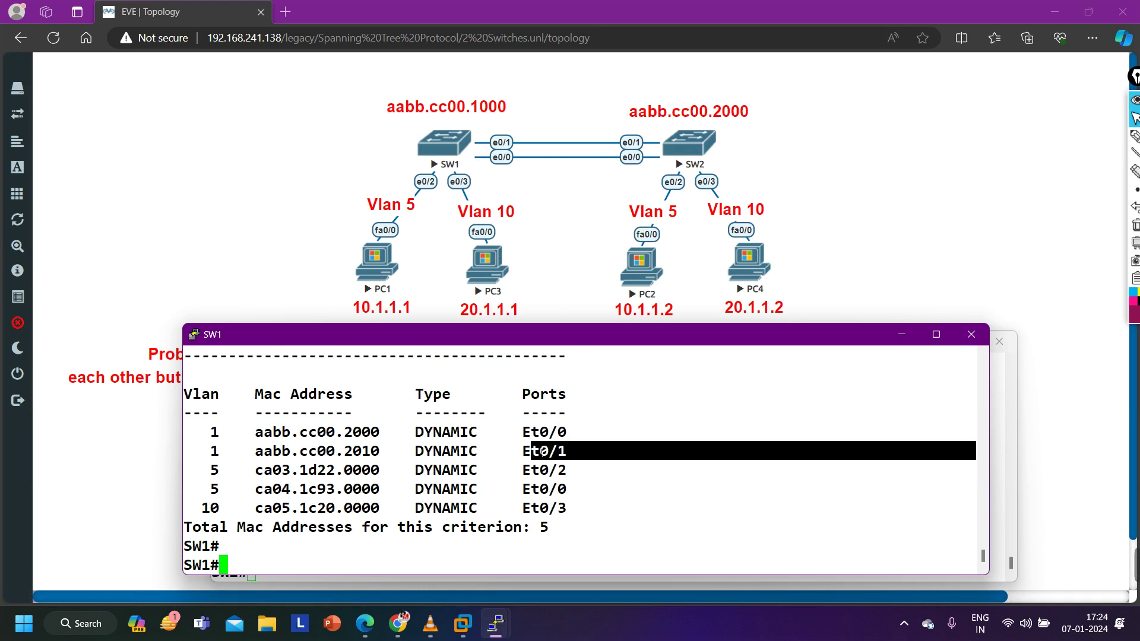
Step: Display the spanning-tree state in the SW1 console with show spanning-tree
type("sh")
key("Tab")
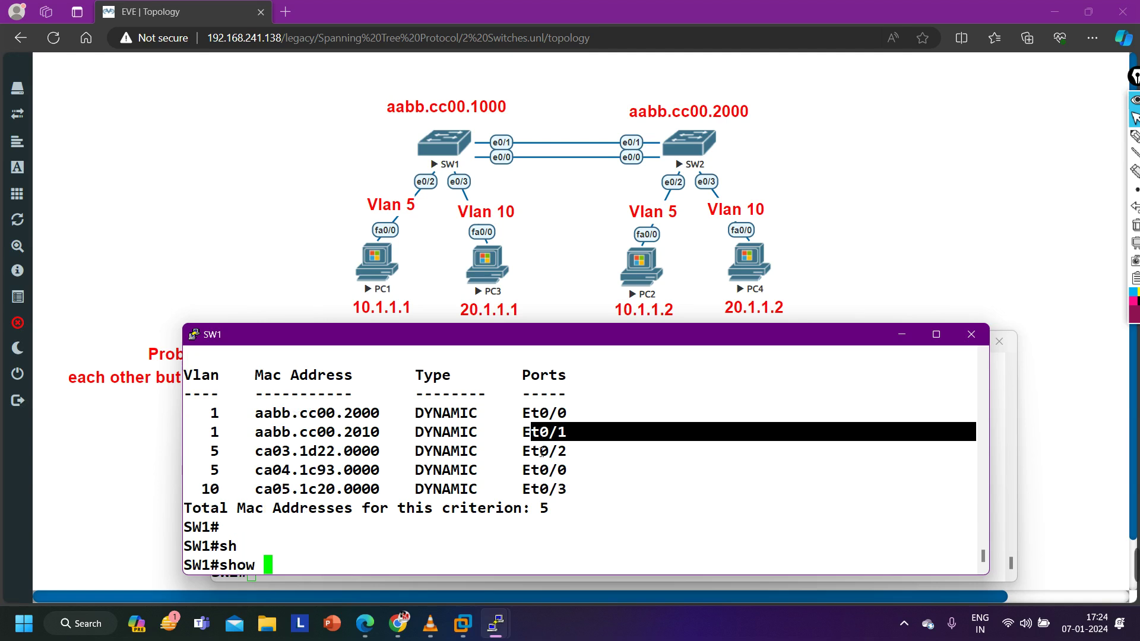
type("sp")
key("Tab")
key("Return")
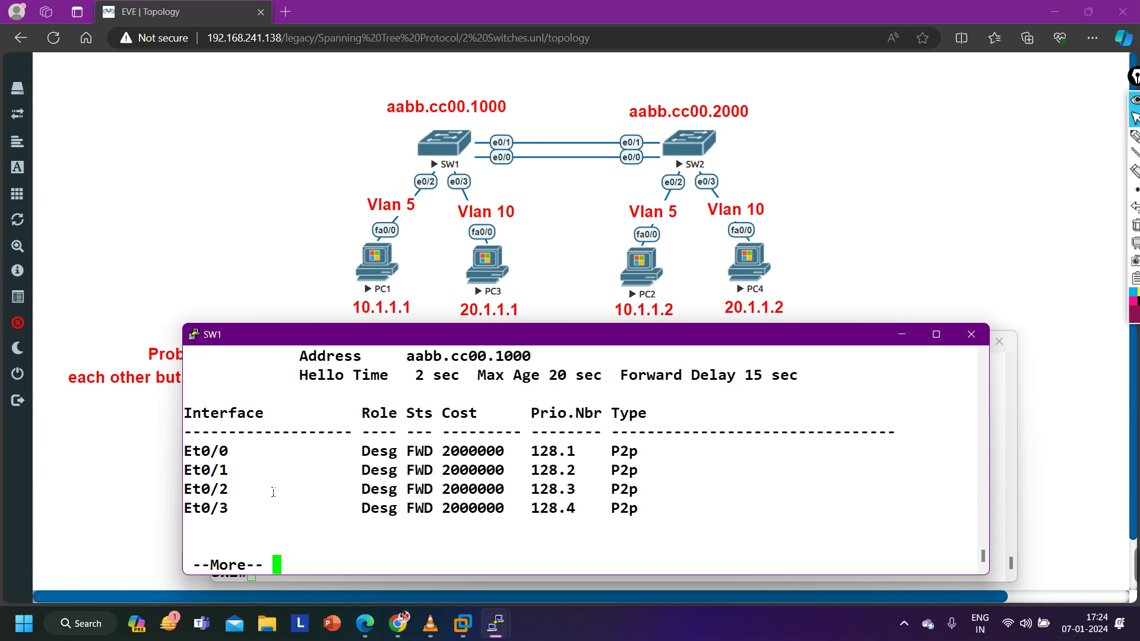
Step: Examine SW1's spanning-tree output, highlighting the Et0/0 and Et0/1 rows, root bridge line and MST0 heading, and return to the prompt
left_click_drag(193, 453, 380, 473)
scroll(382, 473, "up", 2)
scroll(404, 473, "down", 2)
scroll(427, 475, "up", 3)
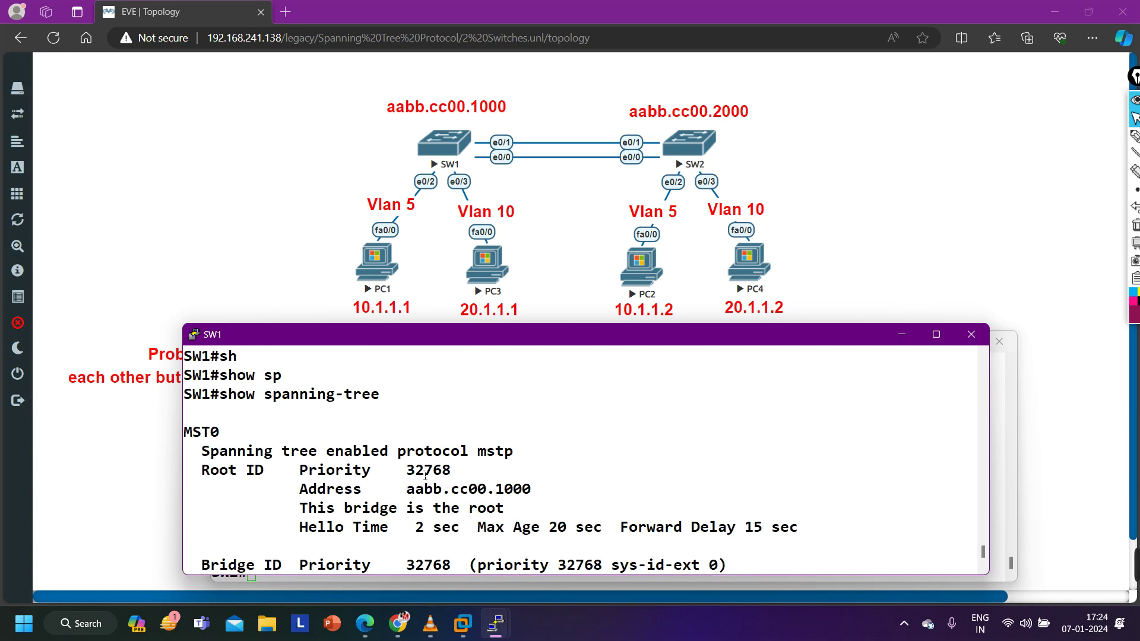
left_click_drag(303, 516, 533, 509)
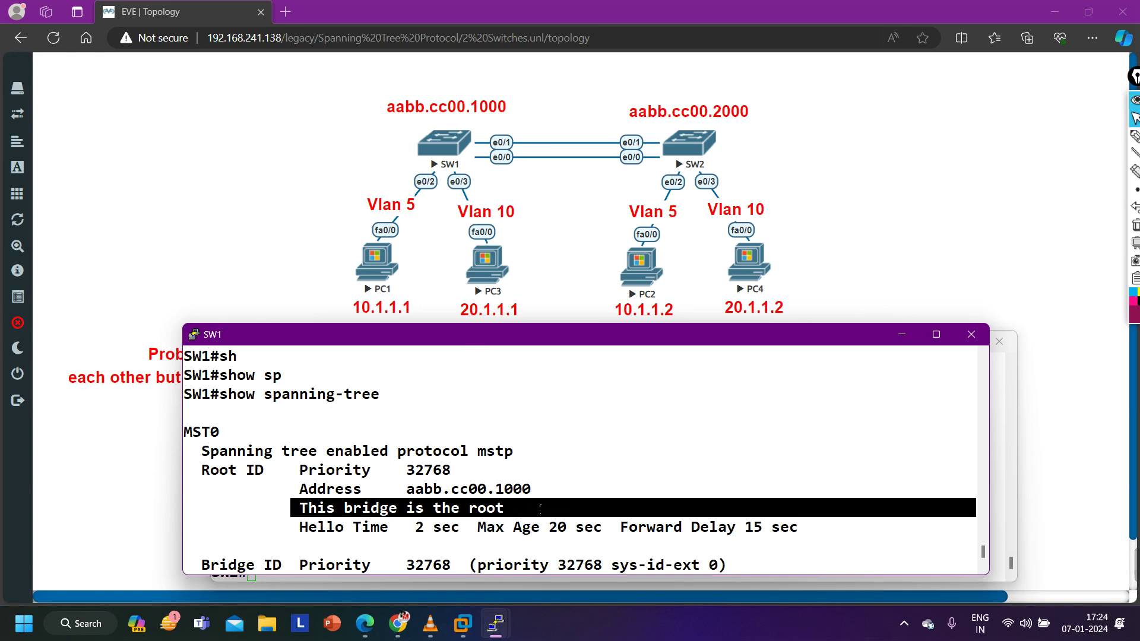
left_click_drag(267, 442, 189, 445)
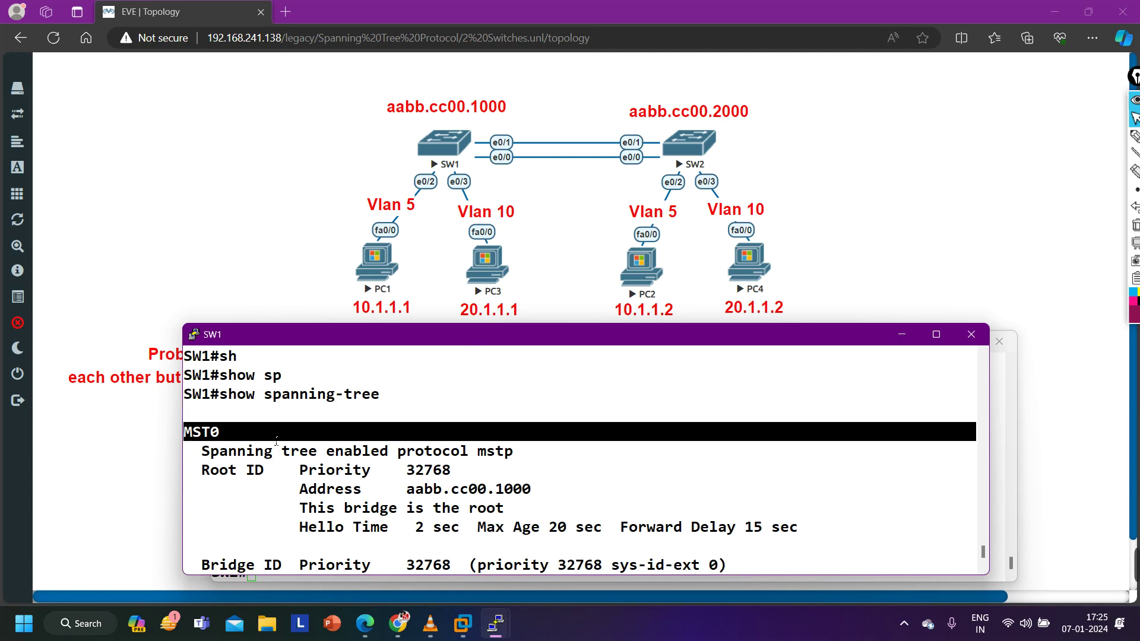
scroll(319, 438, "down", 3)
scroll(333, 445, "up", 2)
key("Return")
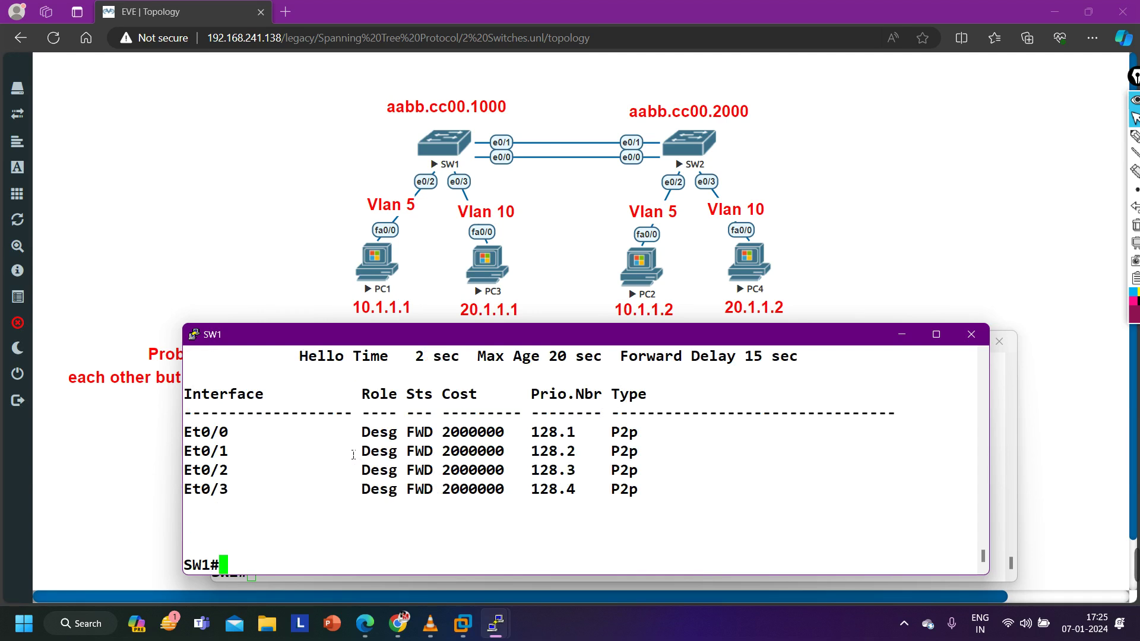
Step: Display SW1's MST region settings with show spanning-tree mst configuration
key("Return")
type("sh")
key("Tab")
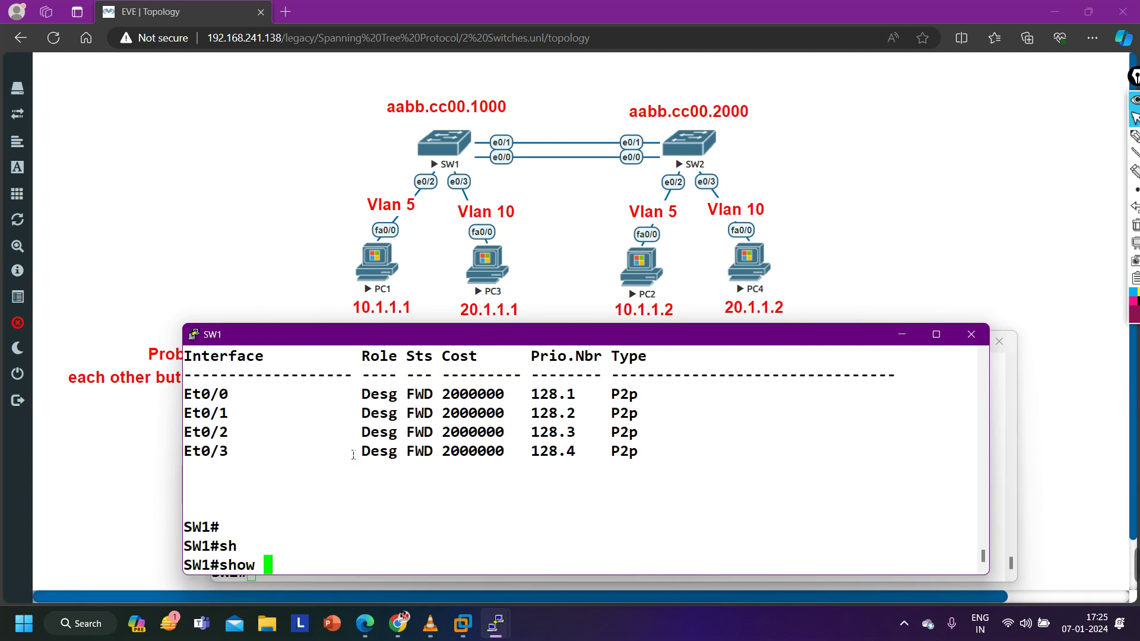
type("sp")
key("Tab")
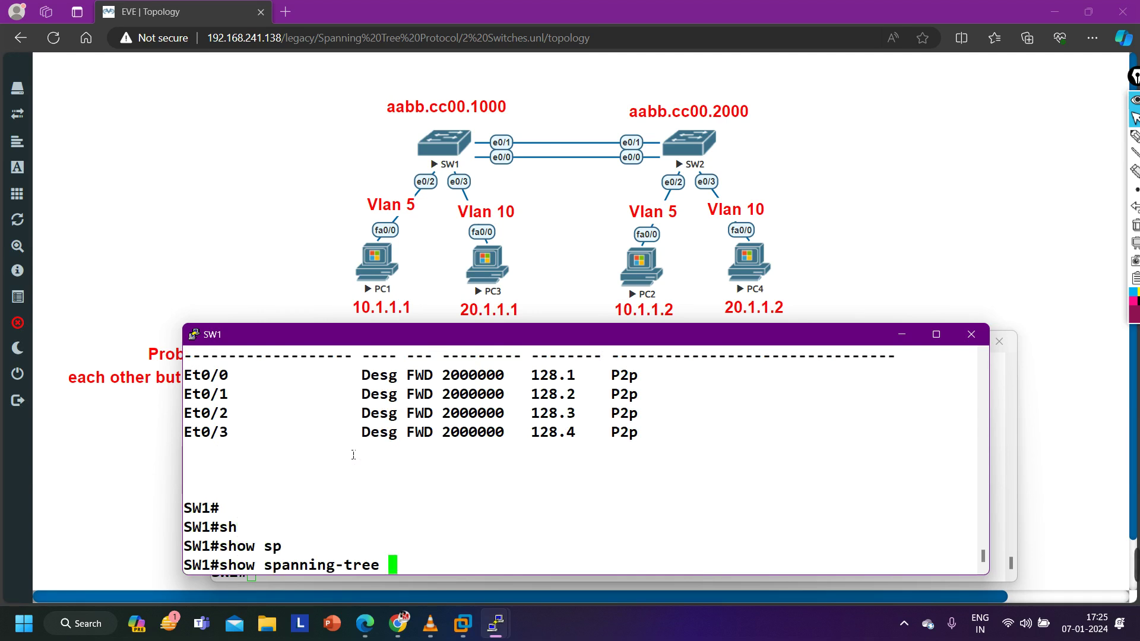
type("ms")
key("Tab")
type("conf")
key("Tab")
key("Return")
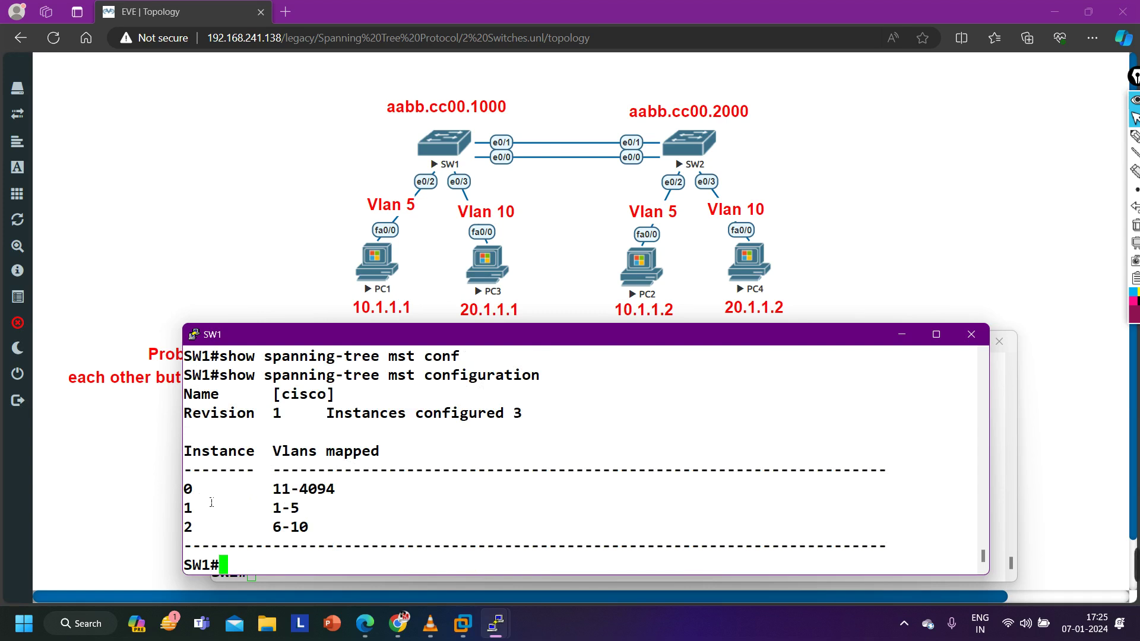
Step: Highlight the VLAN mappings of MST instances 0, 1 and 2 in SW1's output
left_click_drag(189, 499, 280, 503)
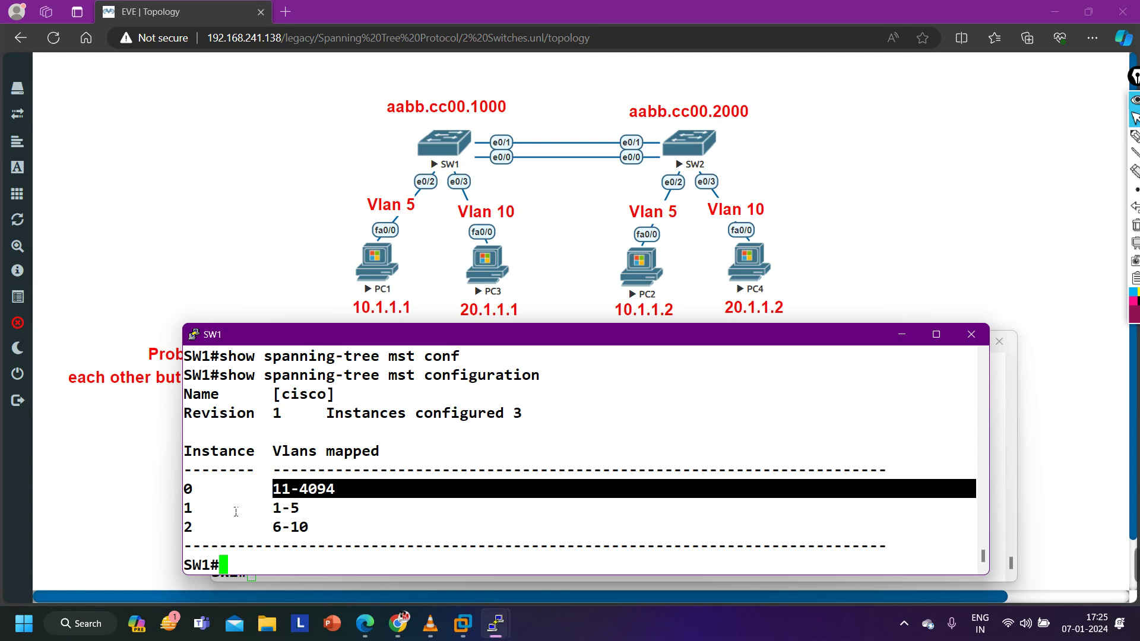
left_click_drag(193, 516, 311, 517)
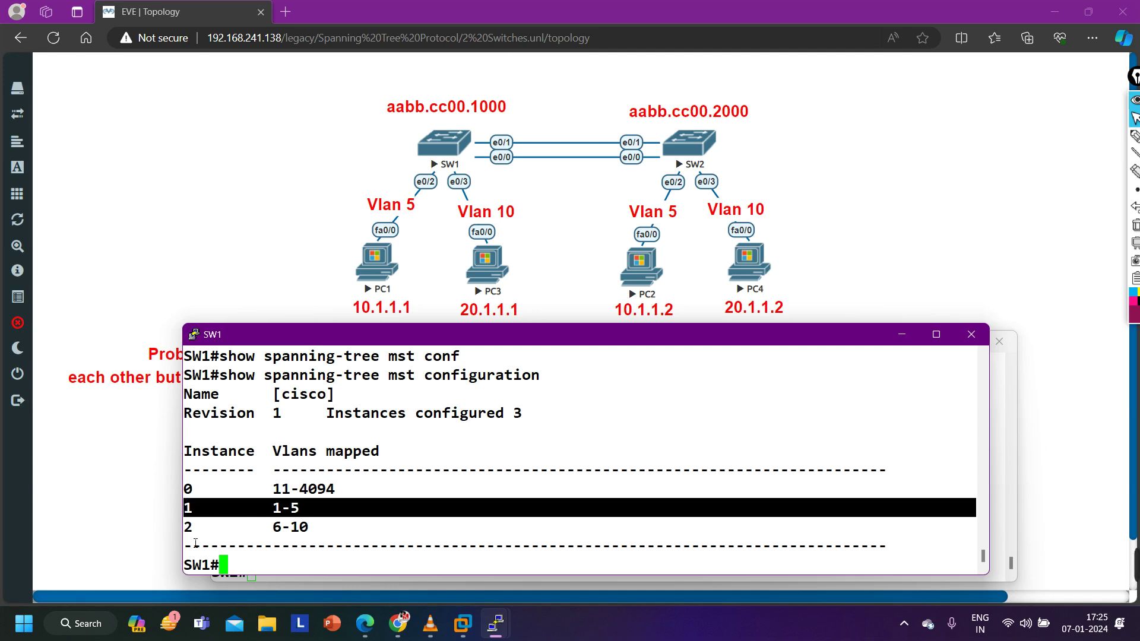
left_click_drag(194, 533, 326, 537)
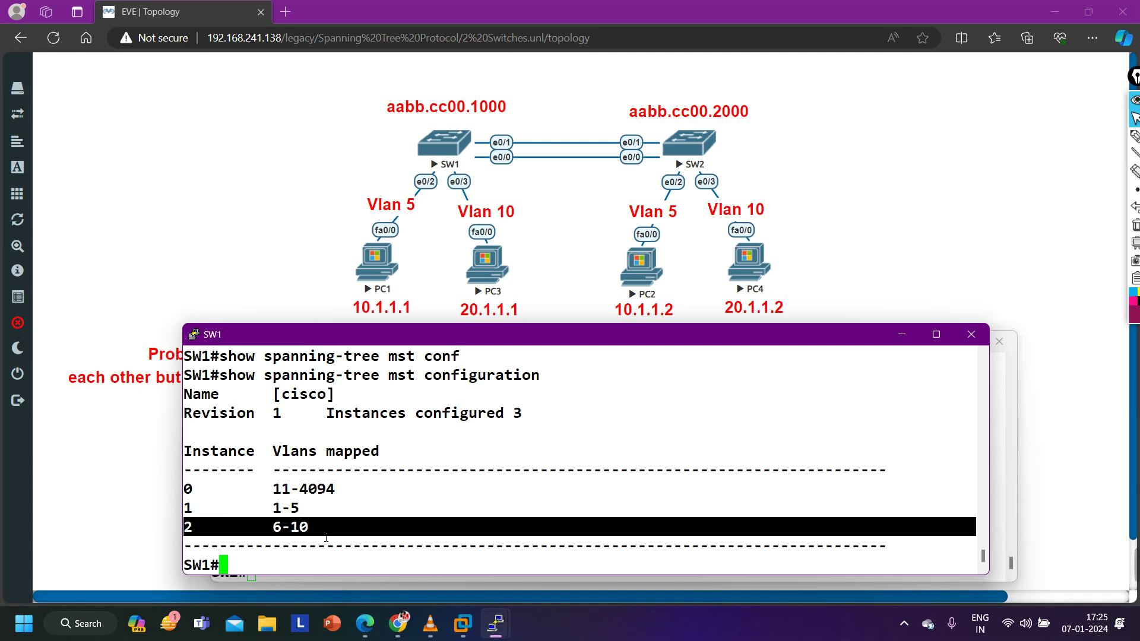
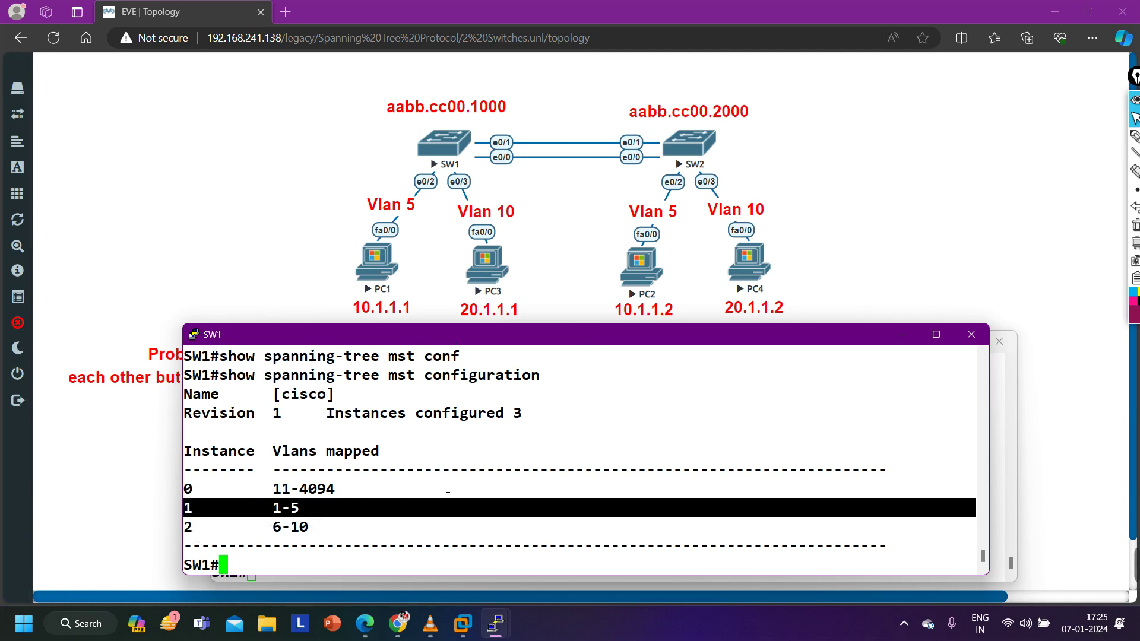
Step: Display MST instance 2 on SW1 with show spanning-tree mst 2 and highlight its root information
type("sh")
key("Tab")
type("sm")
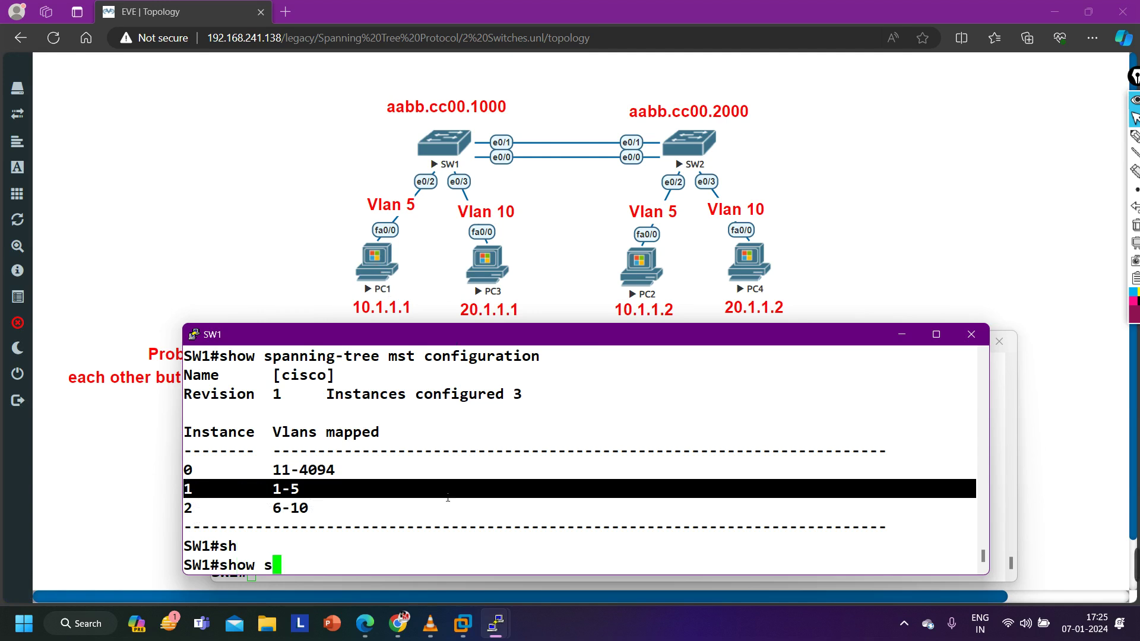
key("Tab")
key("BackSpace")
key("BackSpace")
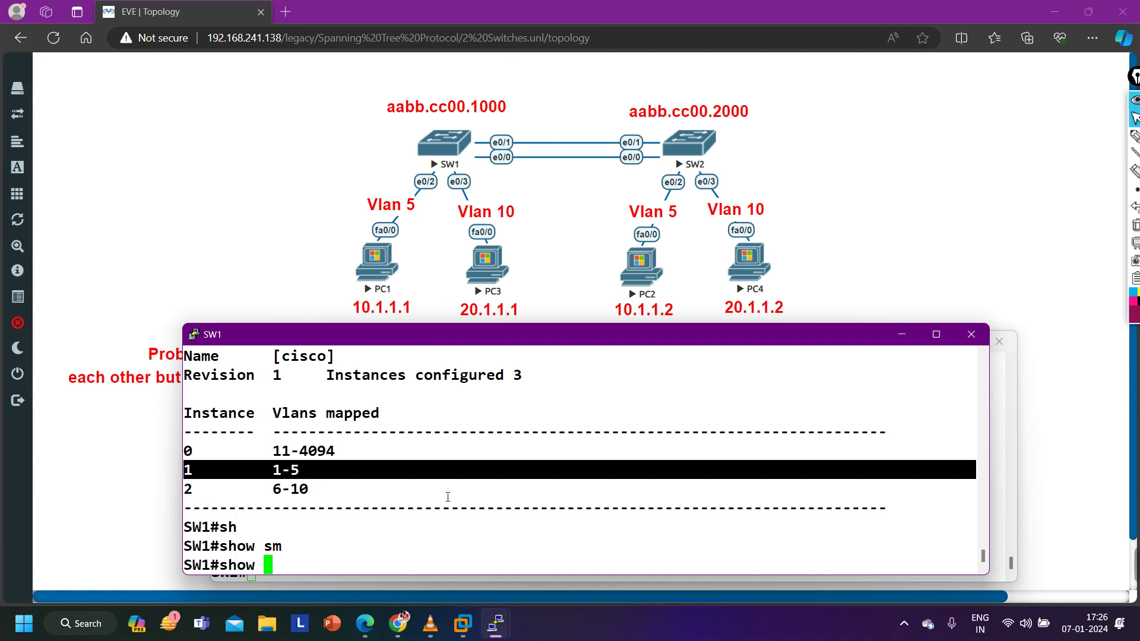
type("sp")
key("Tab")
type("ms")
key("Tab")
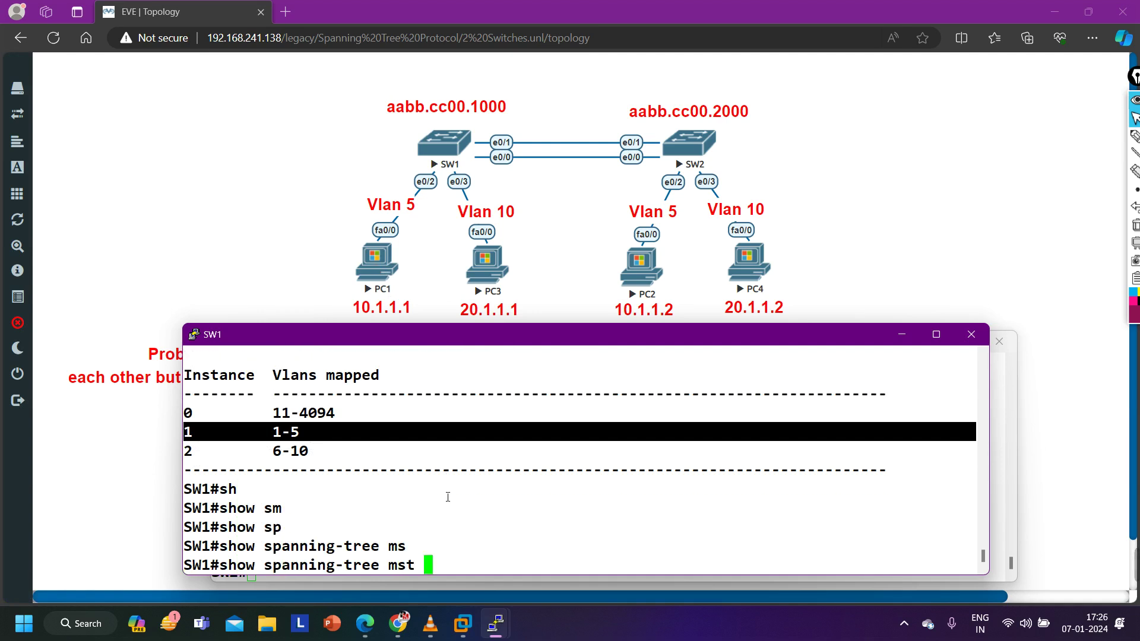
type("1")
key("BackSpace")
type("2")
key("Return")
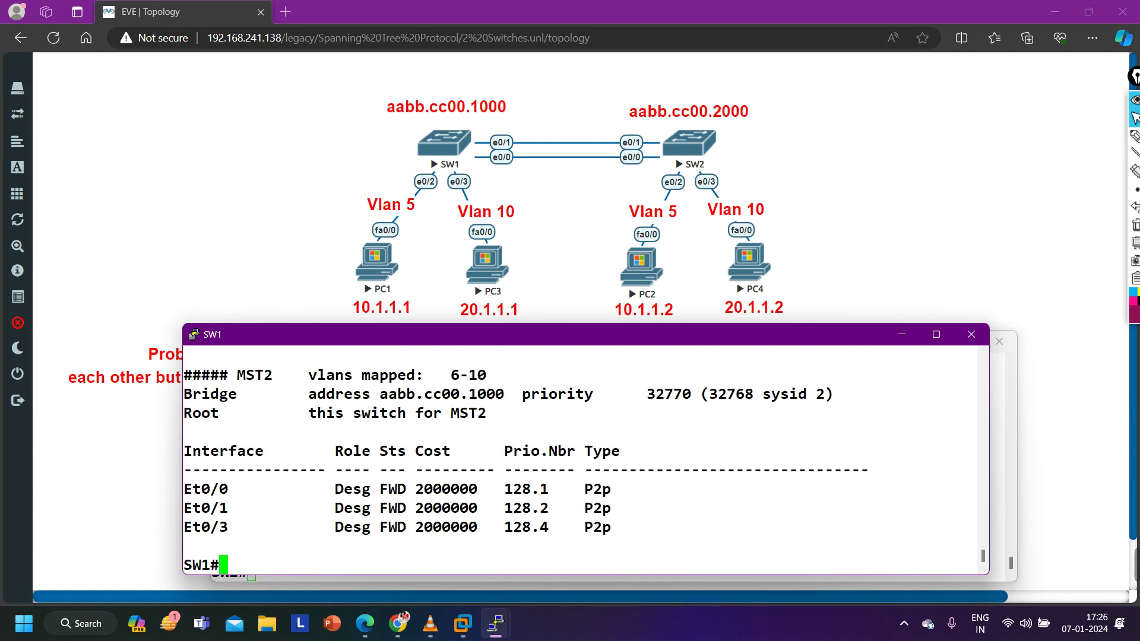
left_click_drag(309, 416, 485, 421)
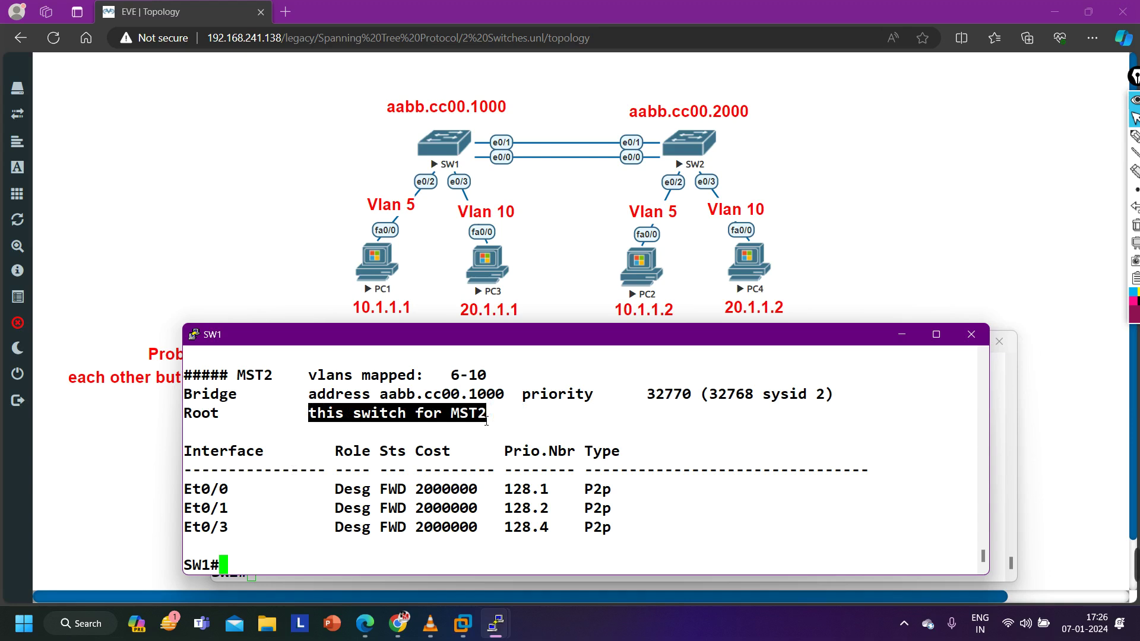
Step: Highlight SW1's MST2 interface rows and display MST instance 2 on SW2 with show spanning-tree mst 2
left_click_drag(211, 490, 576, 540)
mouse_move(501, 635)
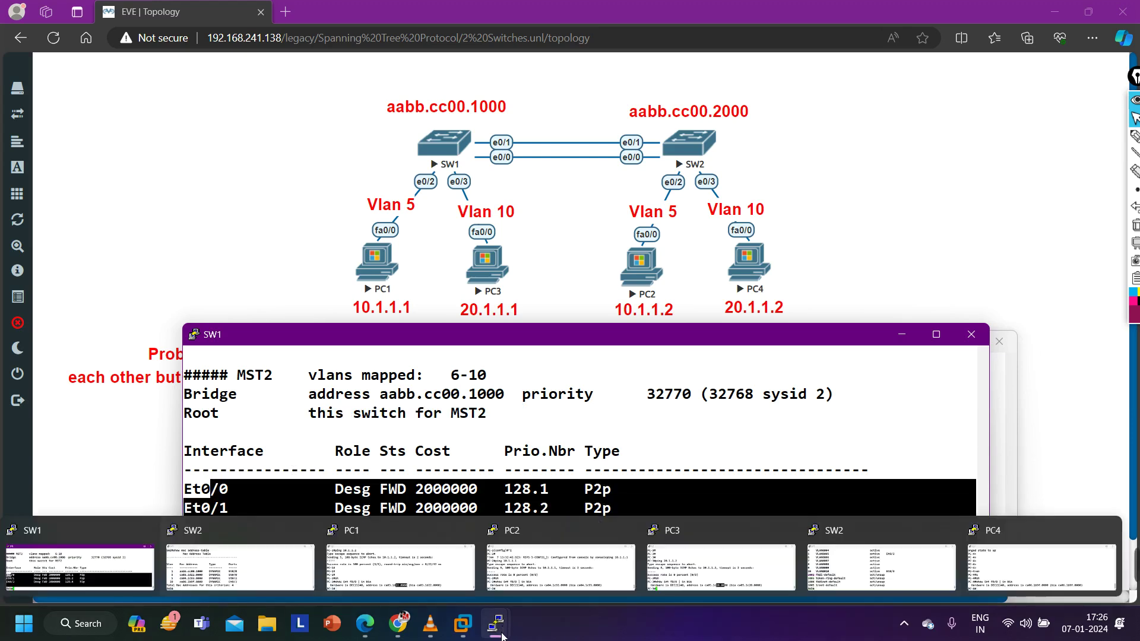
left_click(268, 567)
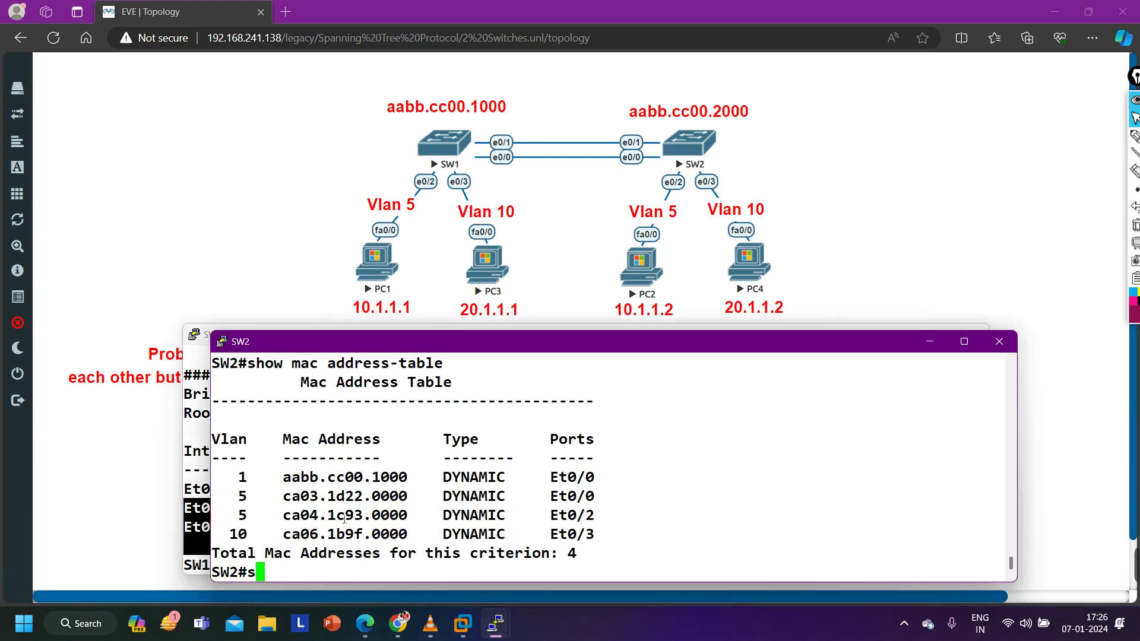
type("sh")
key("Tab")
type("sp")
key("Tab")
type("ms")
key("Tab")
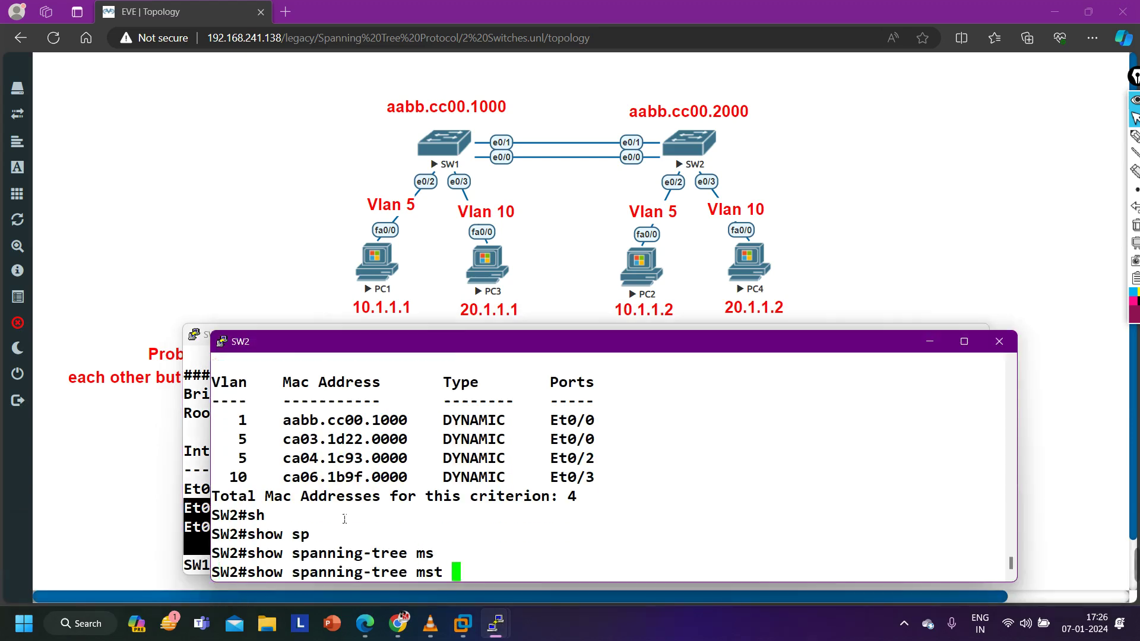
key("Return")
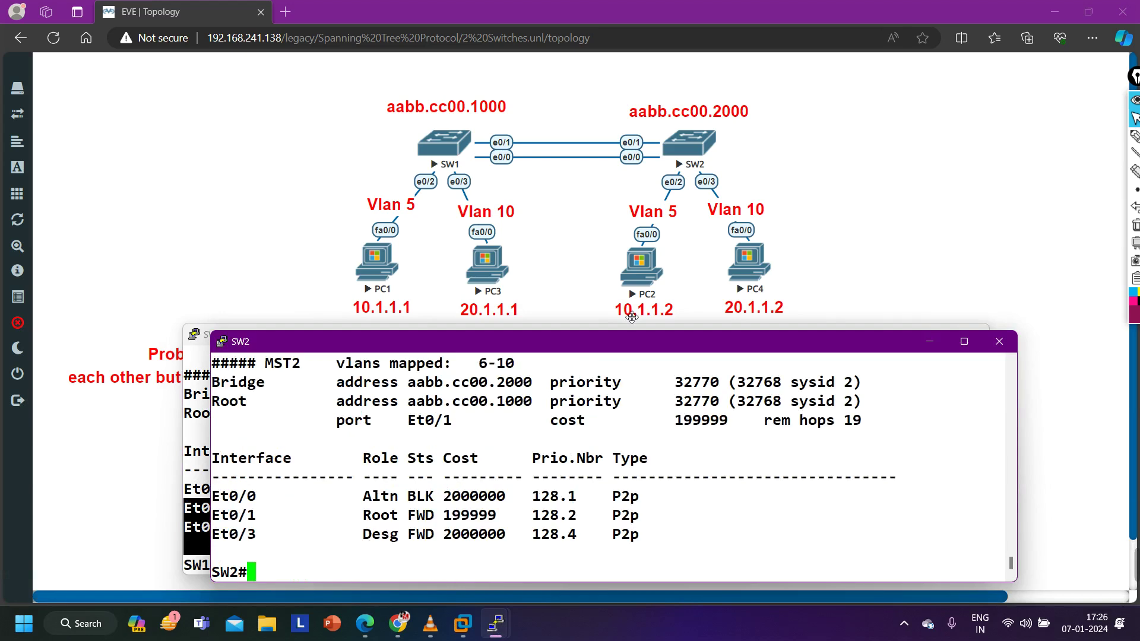
Step: Highlight Et0/0's role and state and the Et0/1 interface in SW2's MST2 output
left_click_drag(231, 503, 433, 507)
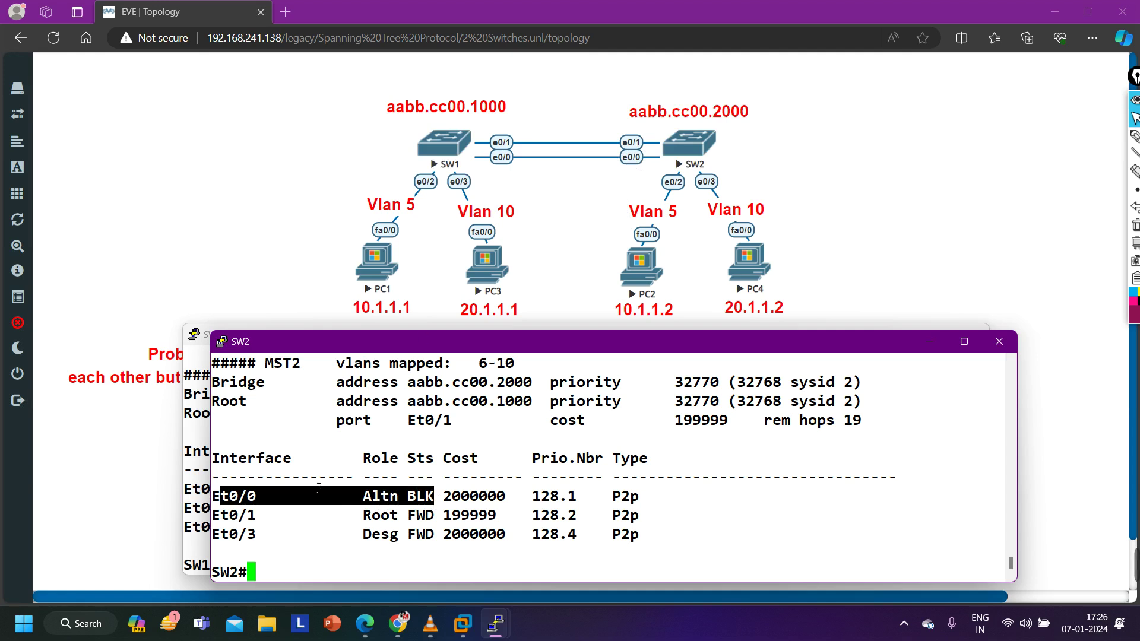
left_click_drag(276, 522, 221, 515)
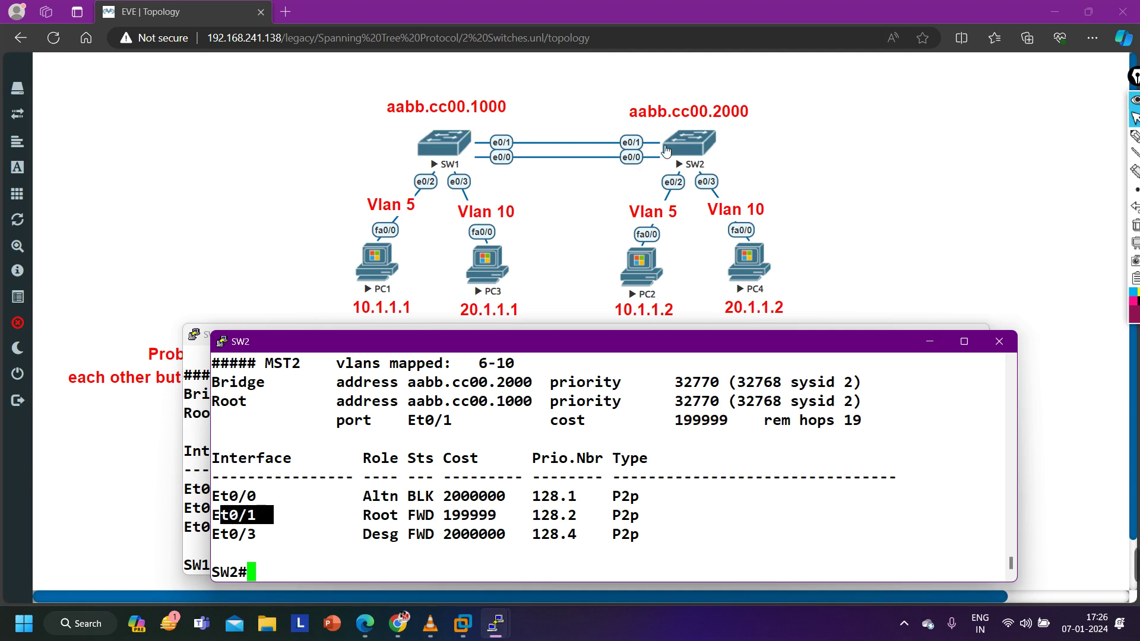
Step: Display MST instance 1 on SW2 with show spanning-tree mst 1 and highlight the Et0/0 and Et0/1 roles and states
key("Up")
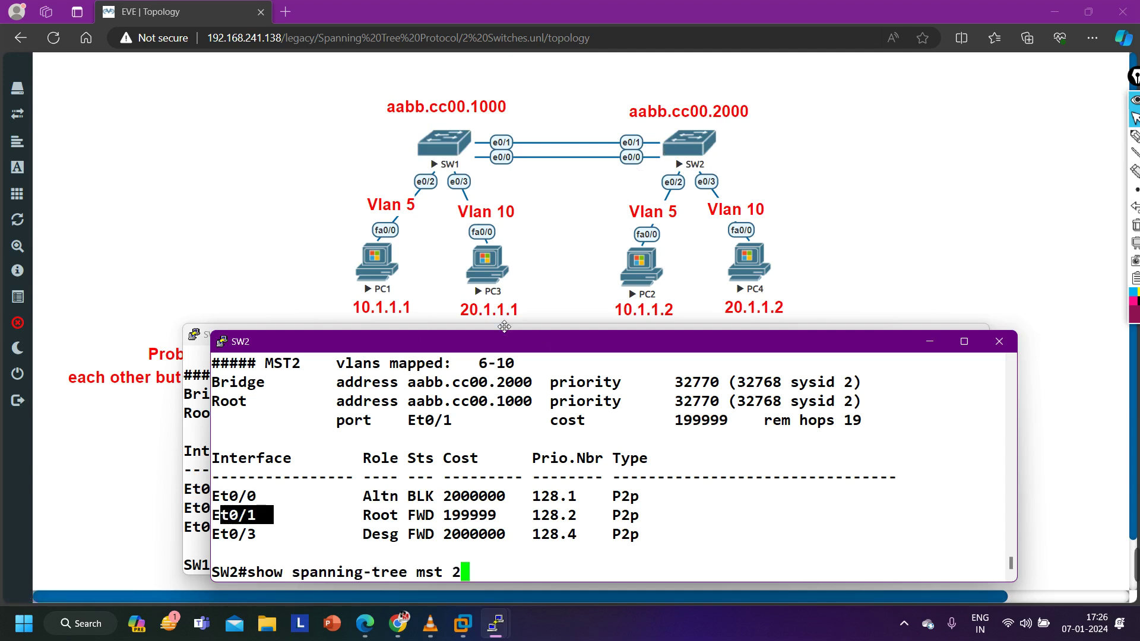
key("BackSpace")
type("1")
key("Return")
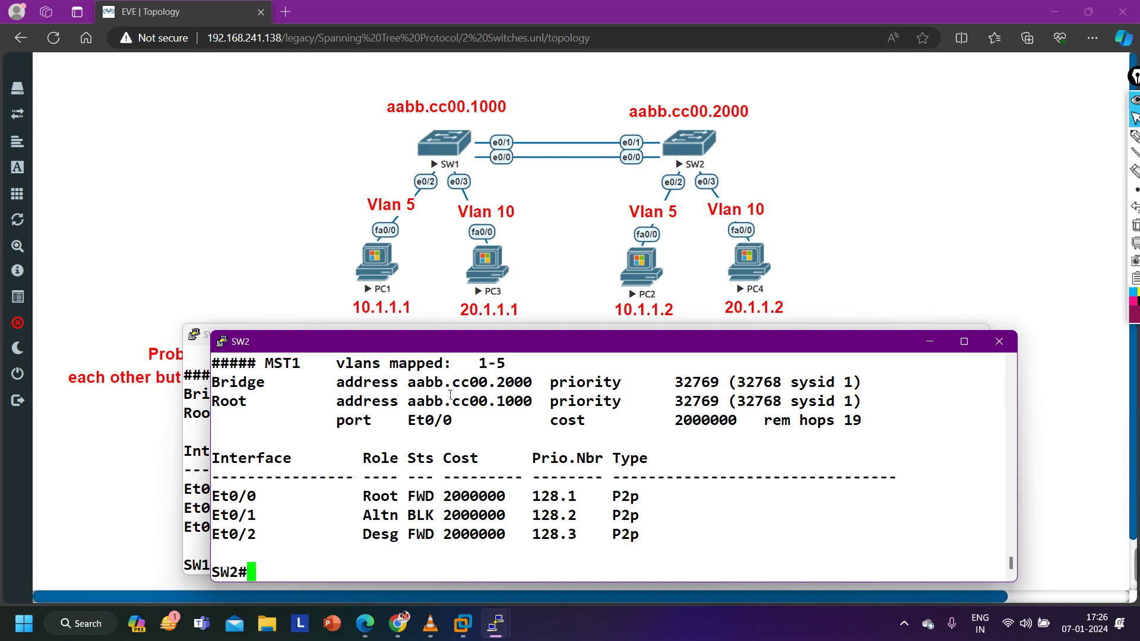
left_click_drag(221, 497, 425, 499)
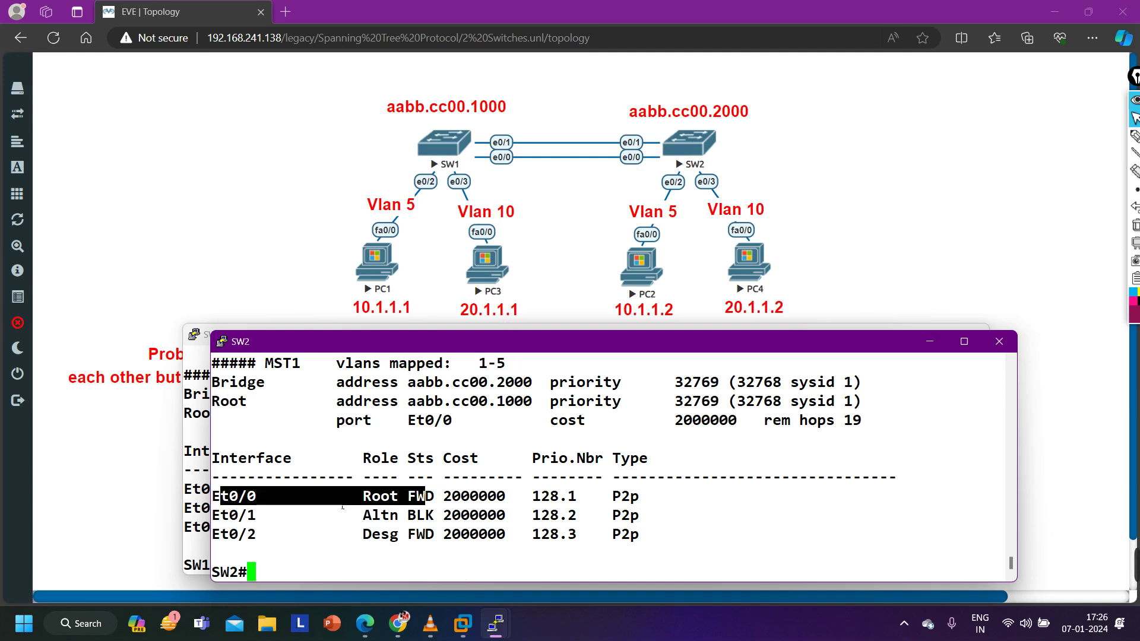
left_click_drag(234, 517, 415, 522)
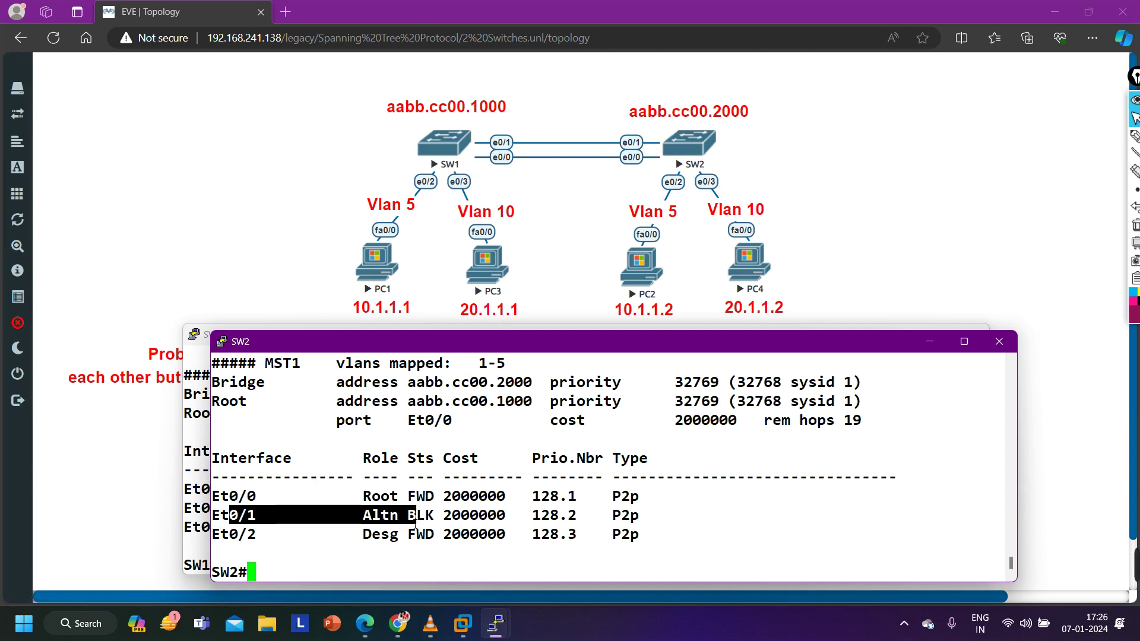
Step: Draw an arrow to SW2's e0/1 port on the topology and write "R.P = 1-5" above it
left_click(1135, 137)
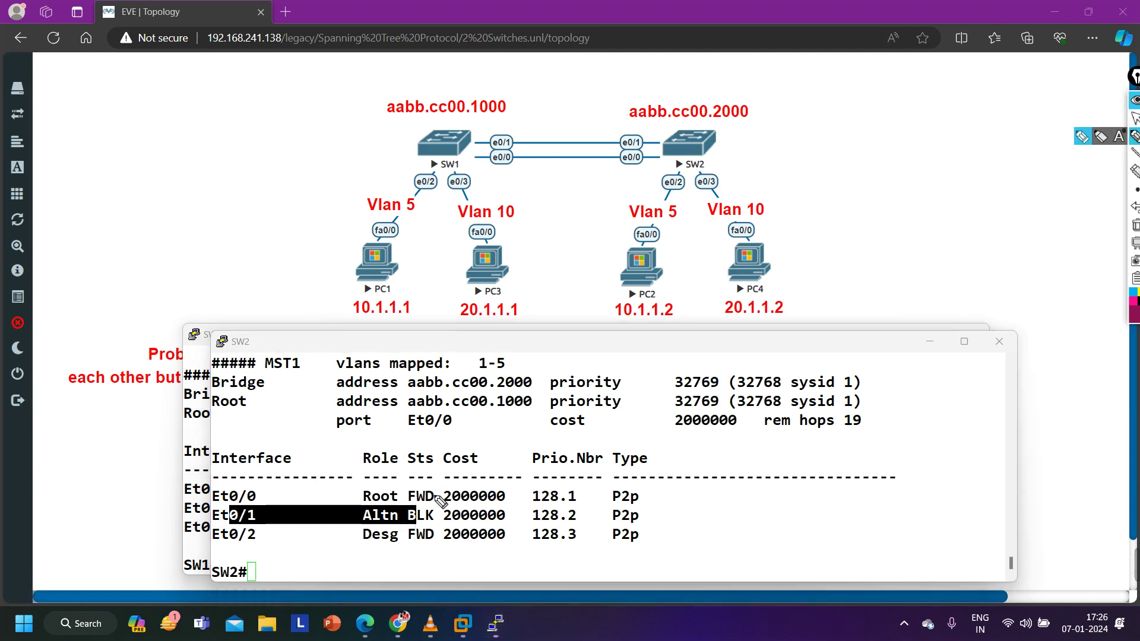
mouse_move(595, 107)
left_mouse_down()
mouse_move(602, 132)
mouse_move(620, 123)
left_mouse_up()
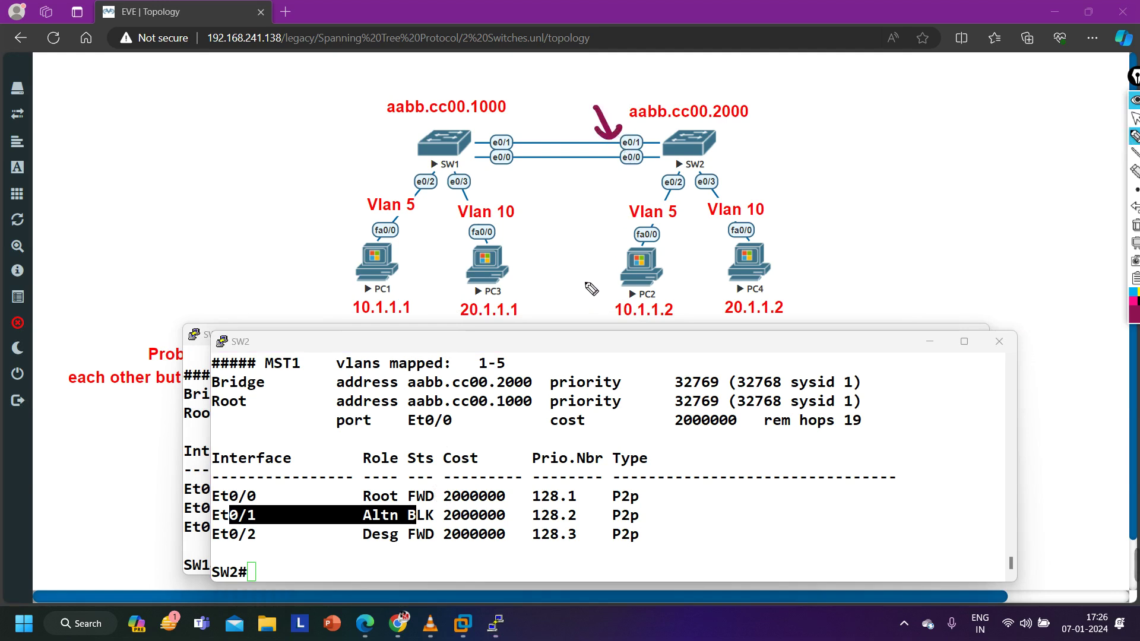
mouse_move(549, 67)
left_mouse_down()
mouse_move(550, 88)
mouse_move(567, 88)
mouse_move(587, 73)
mouse_move(697, 78)
mouse_move(716, 66)
left_mouse_up()
left_click(573, 75)
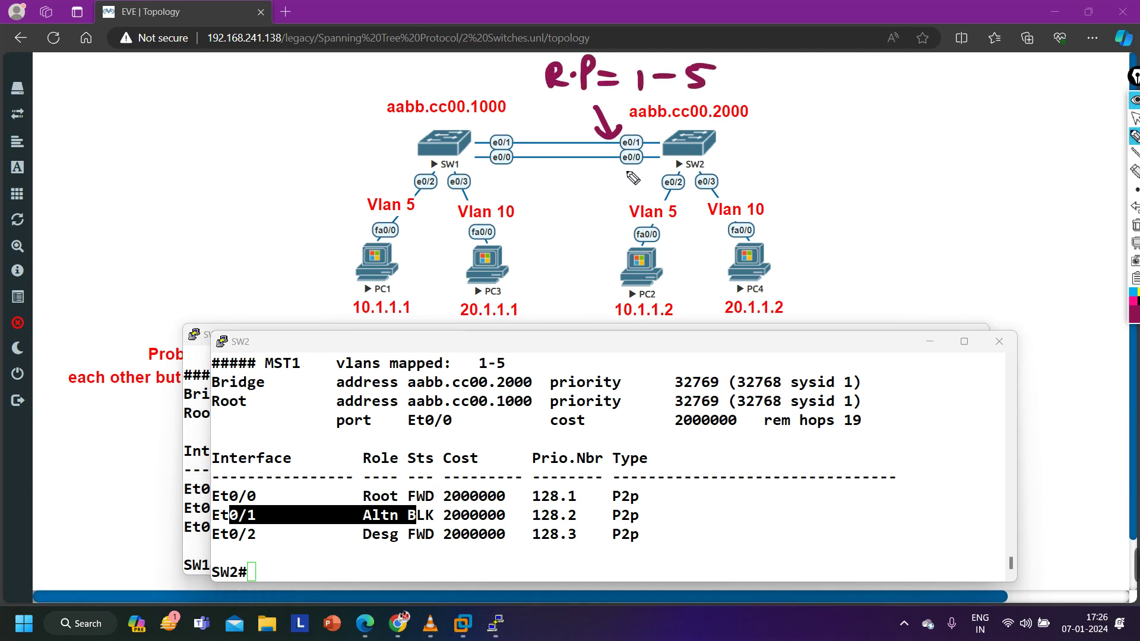
Step: Undo the arrow and the "R.P = 1-5" note drawn at SW2's e0/1 port
key("ctrl+z")
key("ctrl+z")
key("ctrl+z")
key("ctrl+z")
key("ctrl+z")
key("ctrl+z")
key("ctrl+z")
key("ctrl+z")
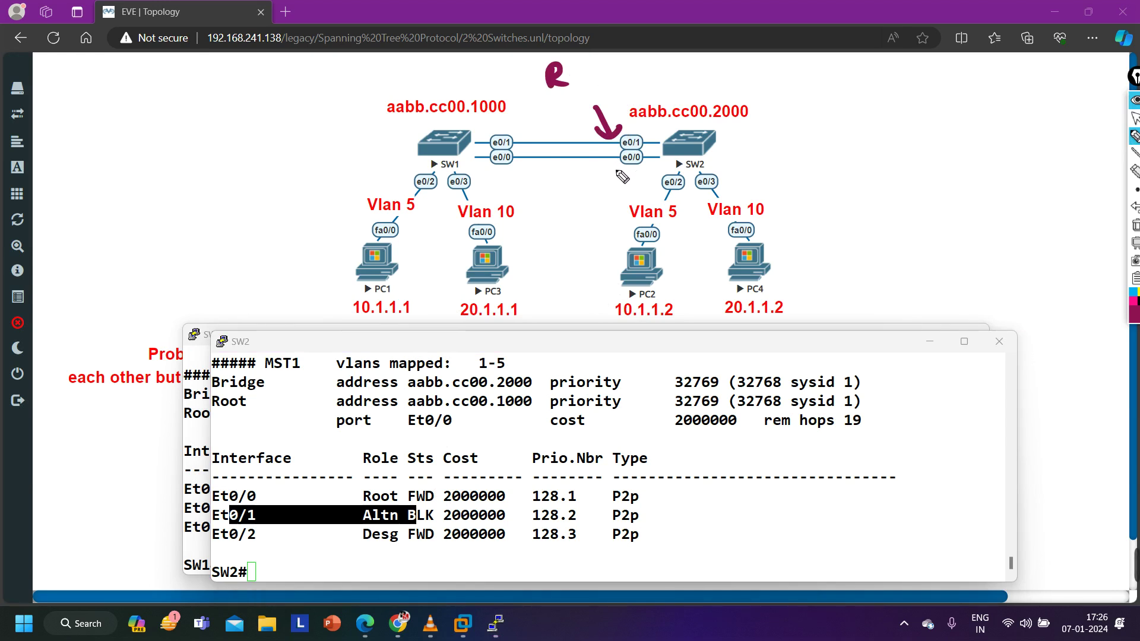
key("ctrl+z")
key("ctrl+z")
key("ctrl+z")
Step: Draw an arrow to SW2's e0/0 port and write "RP 1-5" below the link
left_click_drag(619, 177, 595, 181)
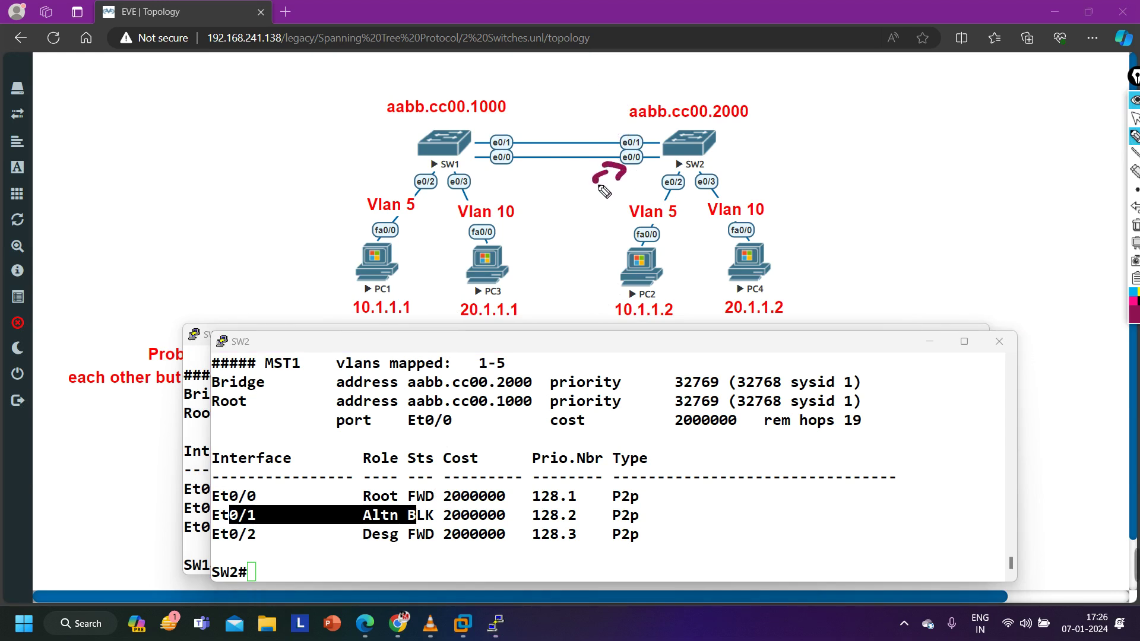
mouse_move(527, 203)
left_mouse_down()
mouse_move(517, 221)
mouse_move(537, 227)
left_mouse_up()
mouse_move(543, 228)
left_mouse_down()
mouse_move(543, 203)
mouse_move(591, 216)
mouse_move(615, 218)
left_mouse_up()
mouse_move(621, 203)
left_mouse_down()
mouse_move(629, 214)
mouse_move(618, 224)
left_mouse_up()
left_click_drag(621, 202, 634, 201)
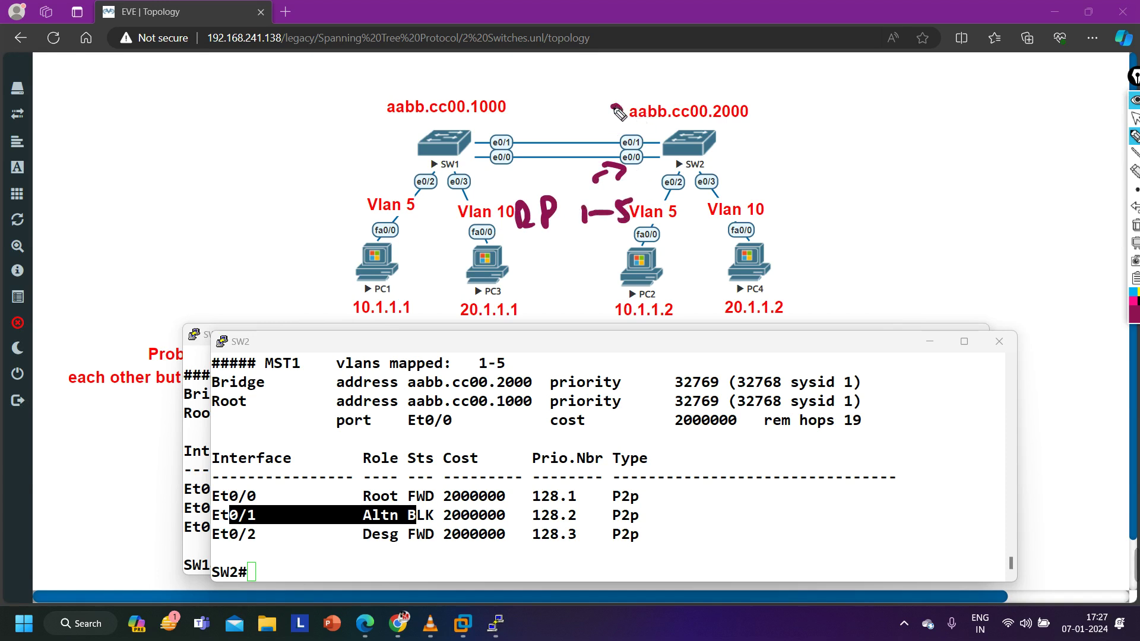
Step: Mark SW2's e0/1 port with an arrow and "6-10", and circle the e0/1 and e0/0 ports
mouse_move(612, 104)
left_mouse_down()
mouse_move(638, 116)
mouse_move(630, 91)
mouse_move(664, 85)
left_mouse_up()
mouse_move(675, 76)
left_mouse_down()
mouse_move(679, 95)
mouse_move(692, 80)
left_mouse_up()
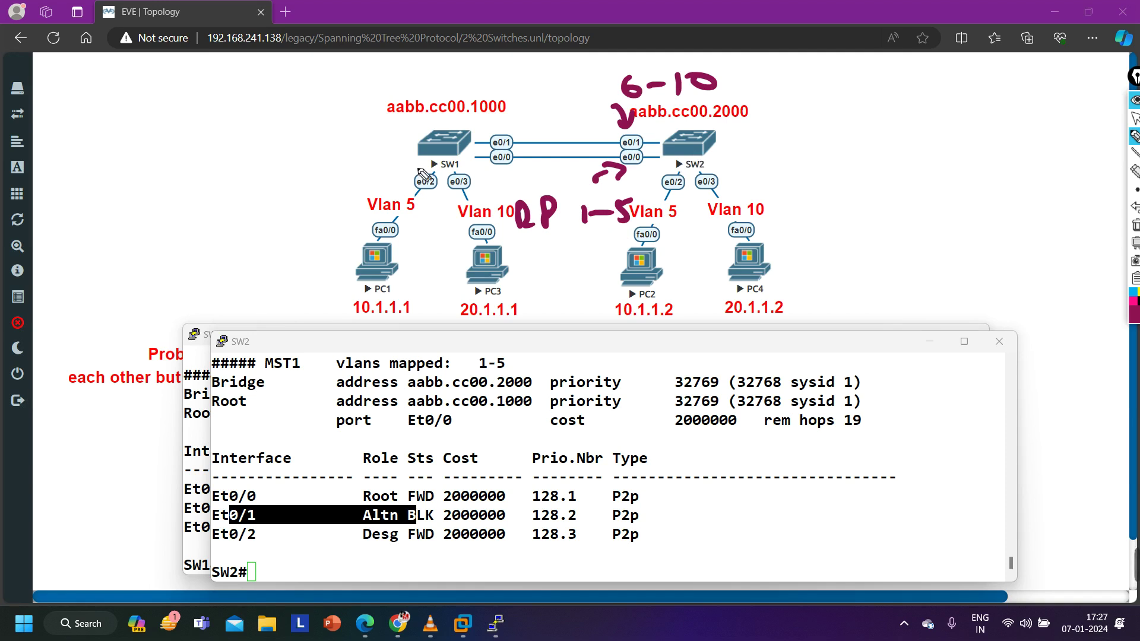
mouse_move(628, 179)
left_mouse_down()
mouse_move(651, 157)
mouse_move(610, 164)
mouse_move(638, 169)
mouse_move(628, 136)
mouse_move(632, 155)
mouse_move(644, 136)
mouse_move(620, 154)
left_mouse_up()
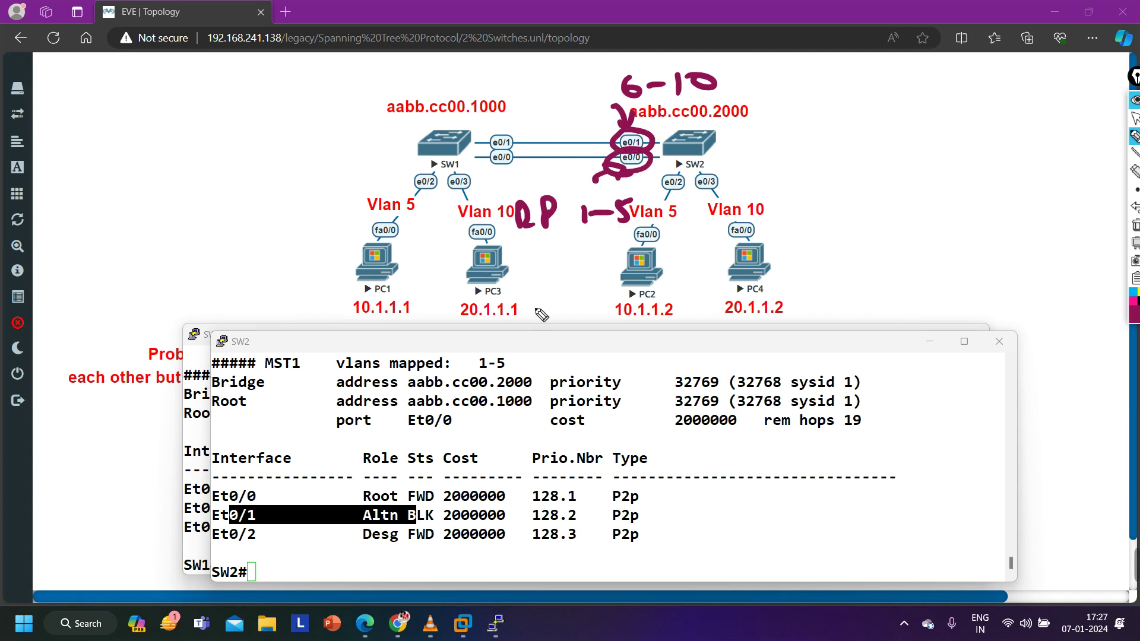
Step: Clear all drawn annotations from the topology and return to SW2's console
left_click(1135, 225)
left_click(1125, 114)
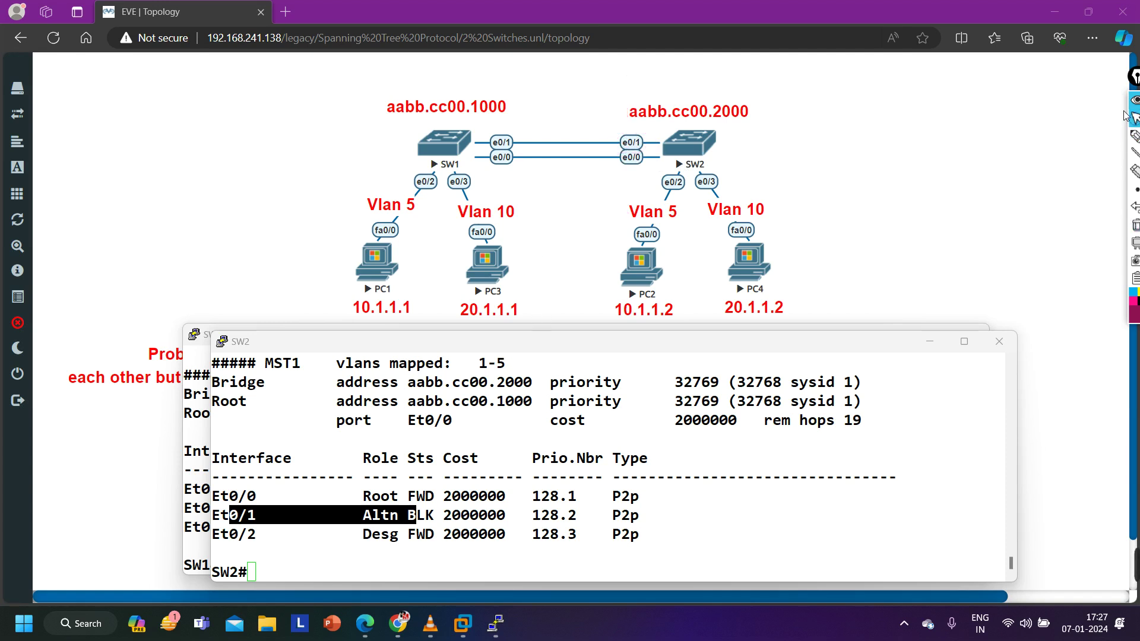
left_click(709, 451)
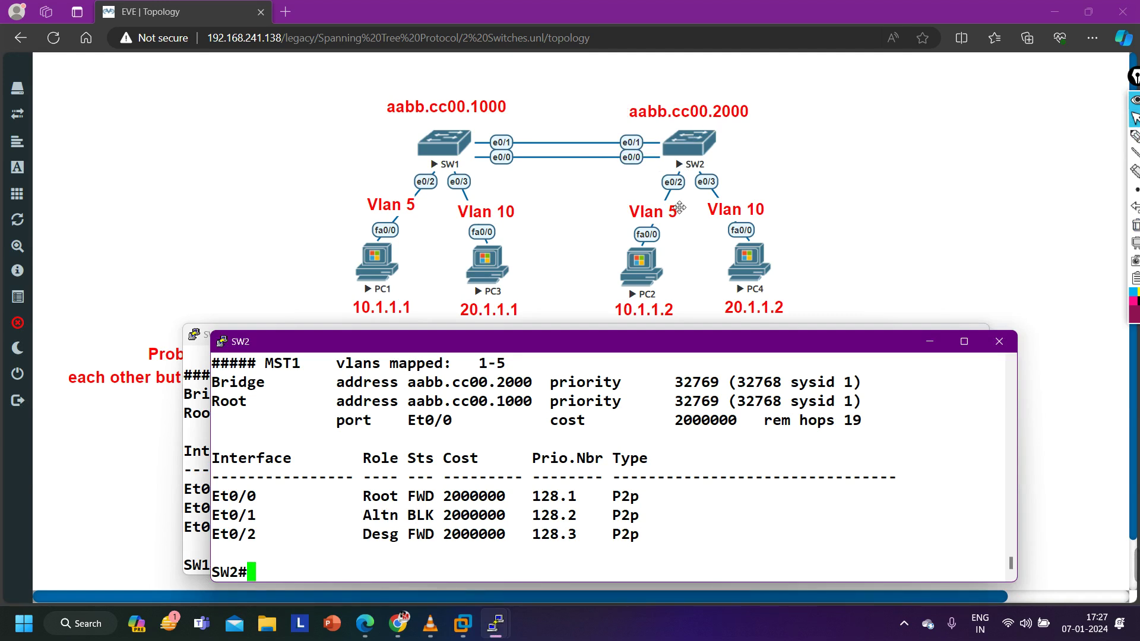
Step: Circle PC3 on the topology, draw an arrow to SW2's e0/1 port and write "v 10" below PC3
left_click(1133, 135)
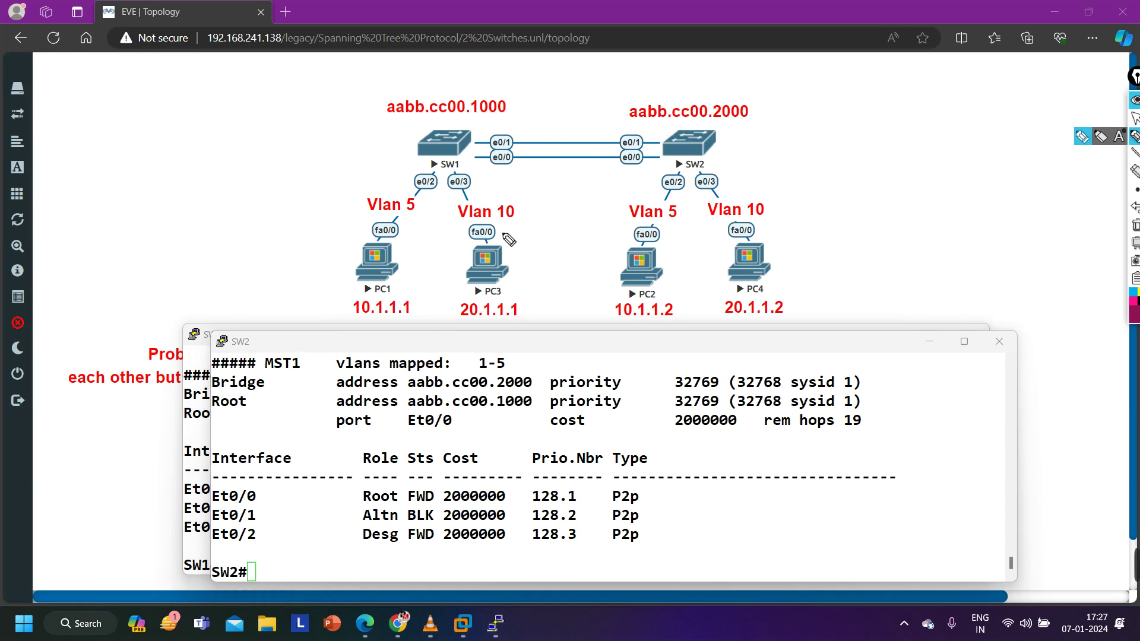
mouse_move(514, 234)
left_mouse_down()
mouse_move(444, 256)
mouse_move(451, 320)
mouse_move(529, 306)
mouse_move(491, 250)
left_mouse_up()
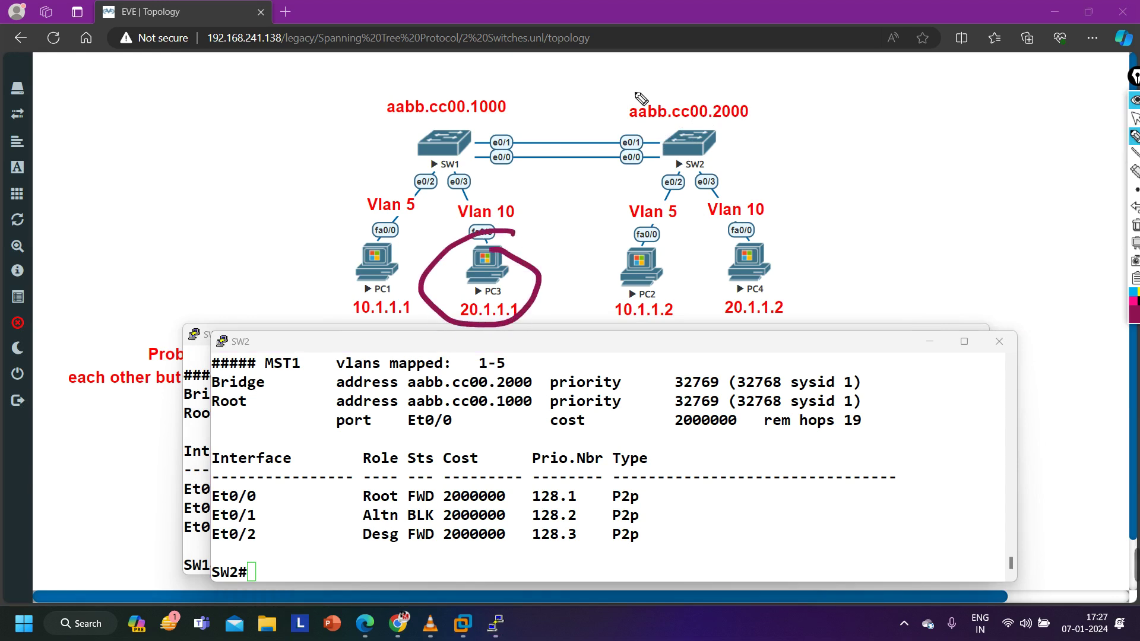
mouse_move(645, 89)
left_mouse_down()
mouse_move(618, 111)
mouse_move(621, 142)
left_mouse_up()
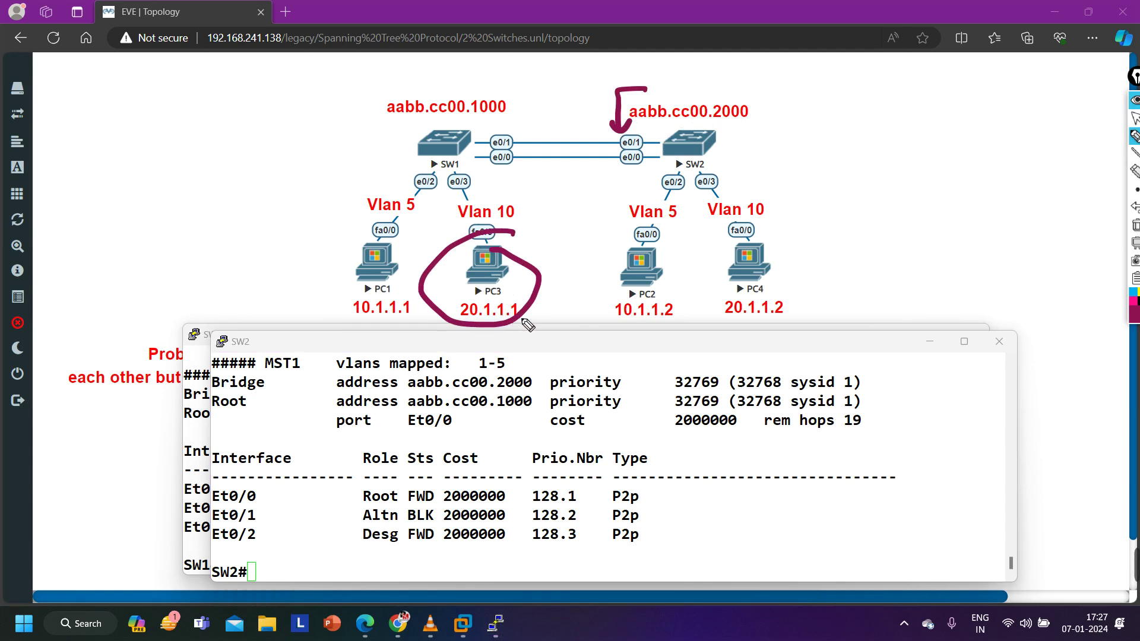
left_click_drag(512, 335, 523, 330)
mouse_move(544, 330)
left_mouse_down()
mouse_move(544, 348)
mouse_move(562, 330)
left_mouse_up()
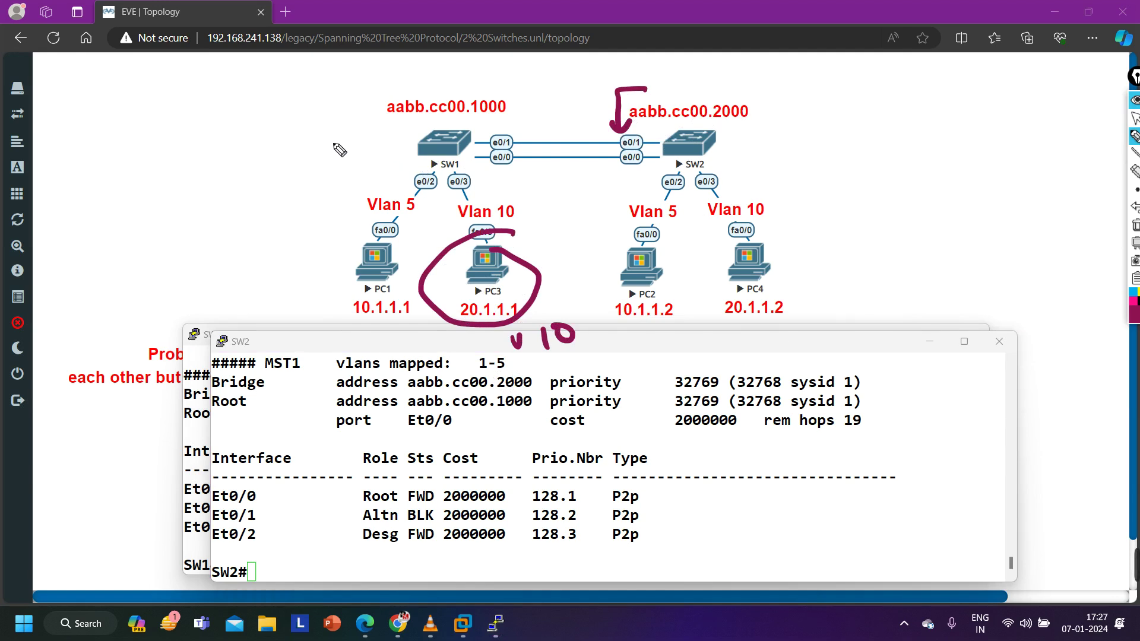
Step: Write "2" beside SW1 and "RP" above SW2's e0/1 arrow, and leave drawing mode
left_click_drag(315, 137, 344, 157)
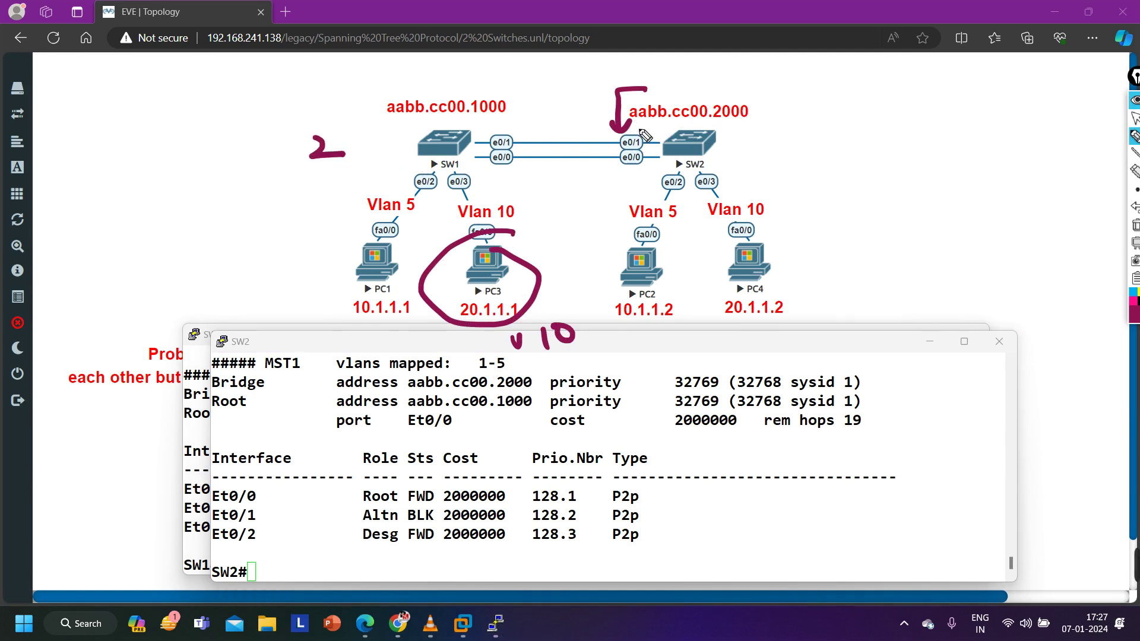
left_click_drag(654, 127, 662, 126)
mouse_move(659, 74)
left_mouse_down()
mouse_move(660, 97)
mouse_move(684, 95)
mouse_move(692, 77)
left_mouse_up()
left_click(694, 76)
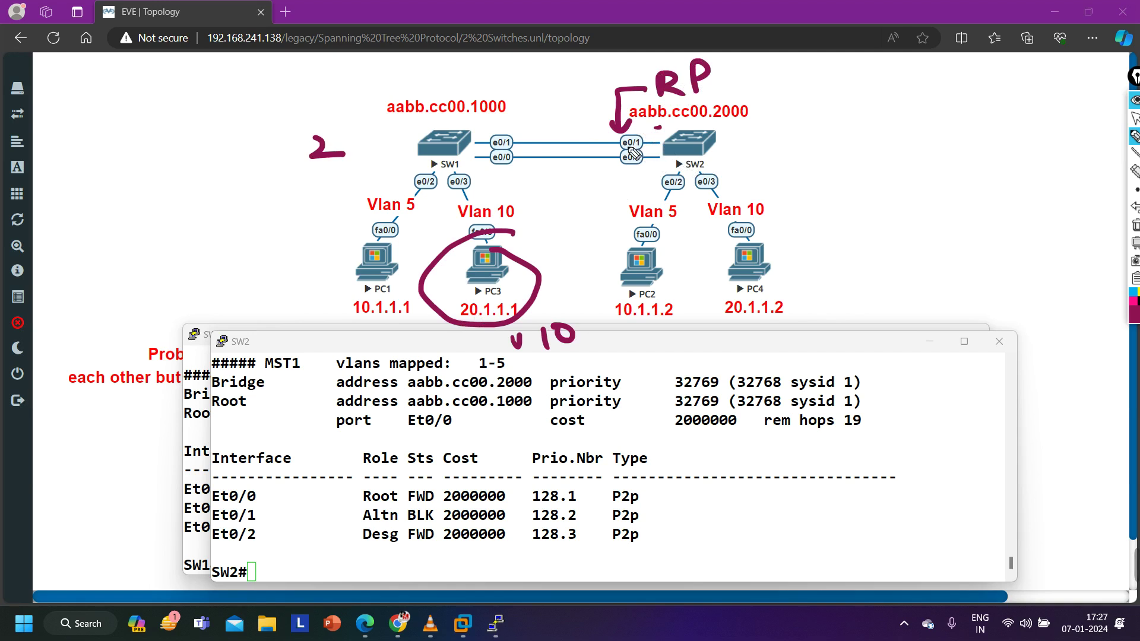
left_click(1133, 118)
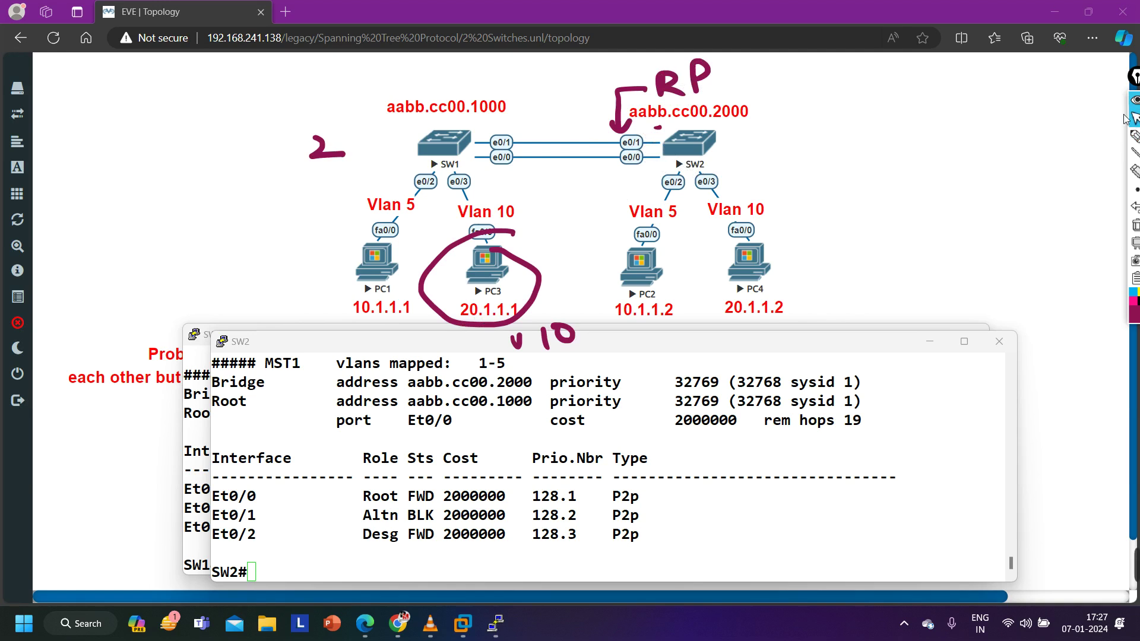
Step: Examine PC3's f0/0 MAC address in its console, highlighting its ending, and minimize that console
mouse_move(430, 623)
mouse_move(501, 635)
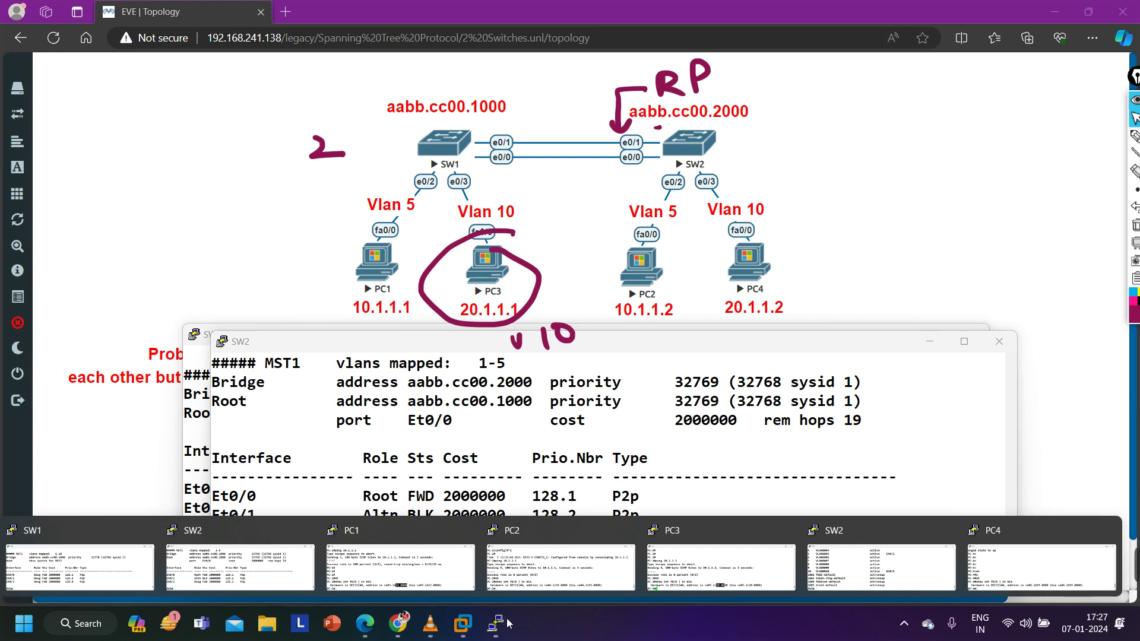
left_click(721, 564)
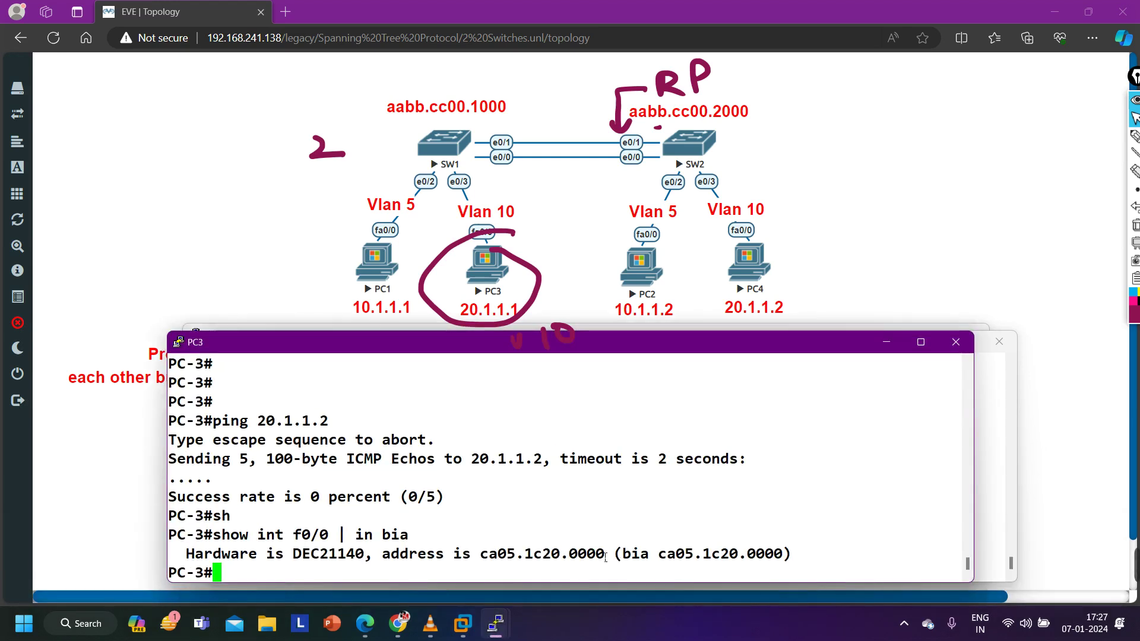
left_click_drag(605, 557, 539, 555)
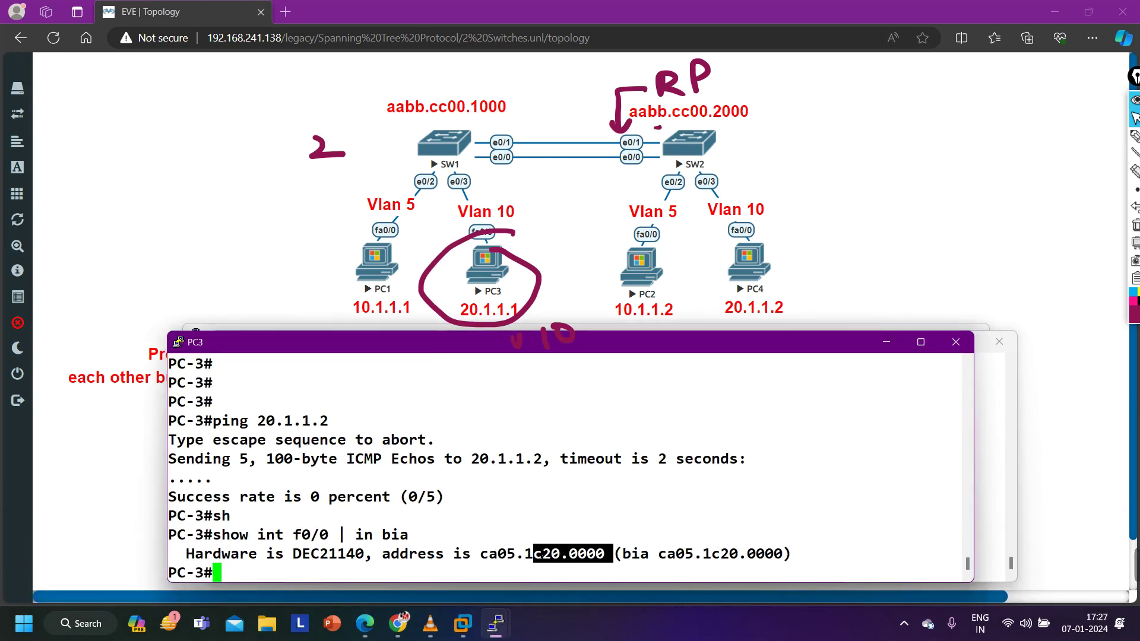
left_click(886, 342)
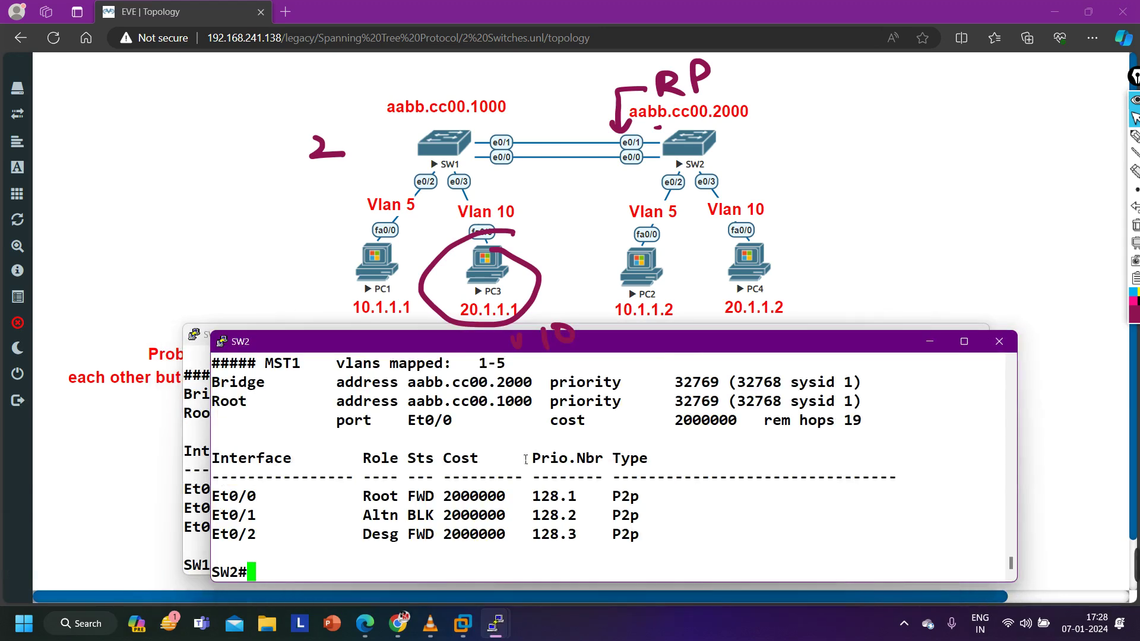
Step: Display the MAC address table on SW2 with show mac address-table
type("sh")
key("Tab")
type("mac add")
key("Tab")
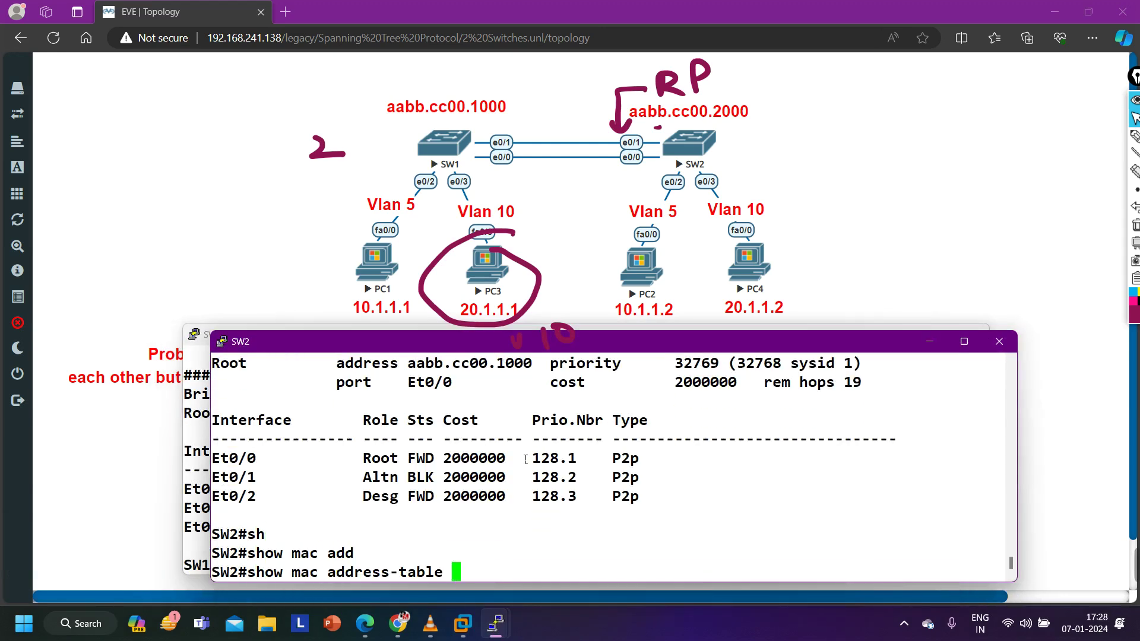
key("Return")
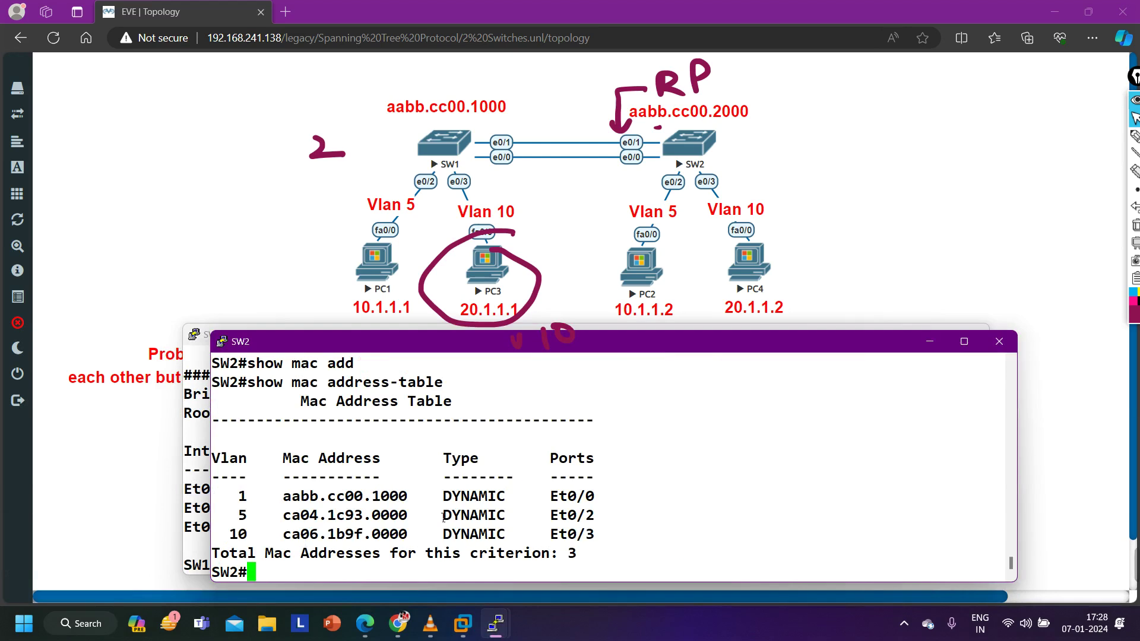
Step: Ping 20.1.1.2 again from PC3's console and minimize that console
mouse_move(495, 623)
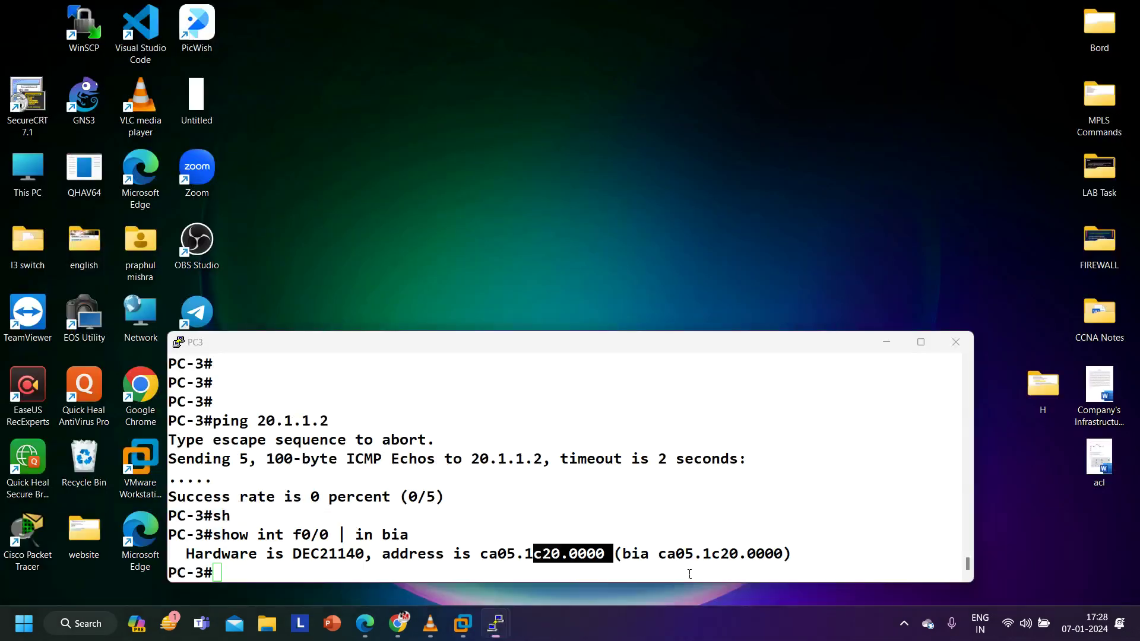
left_click(673, 575)
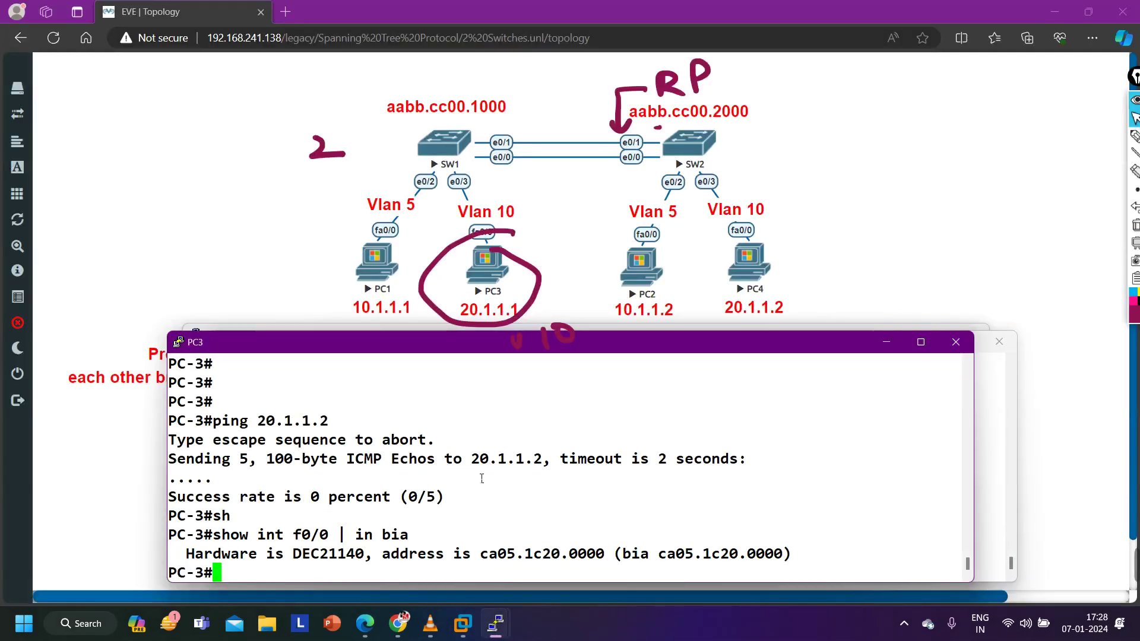
key("Up")
key("Up")
key("Return")
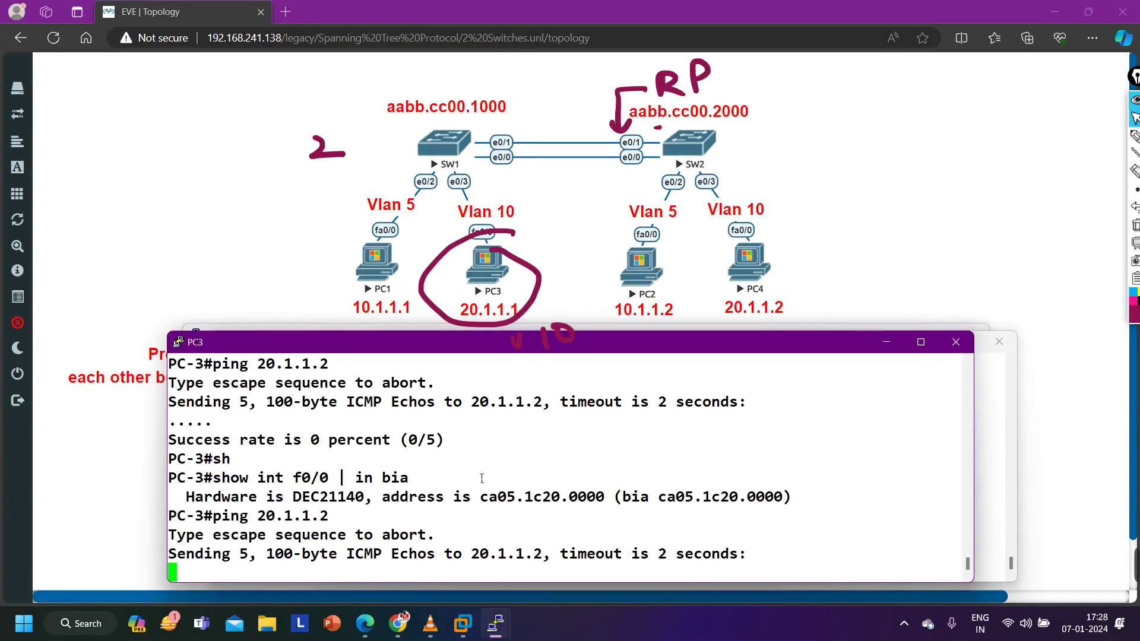
left_click(886, 341)
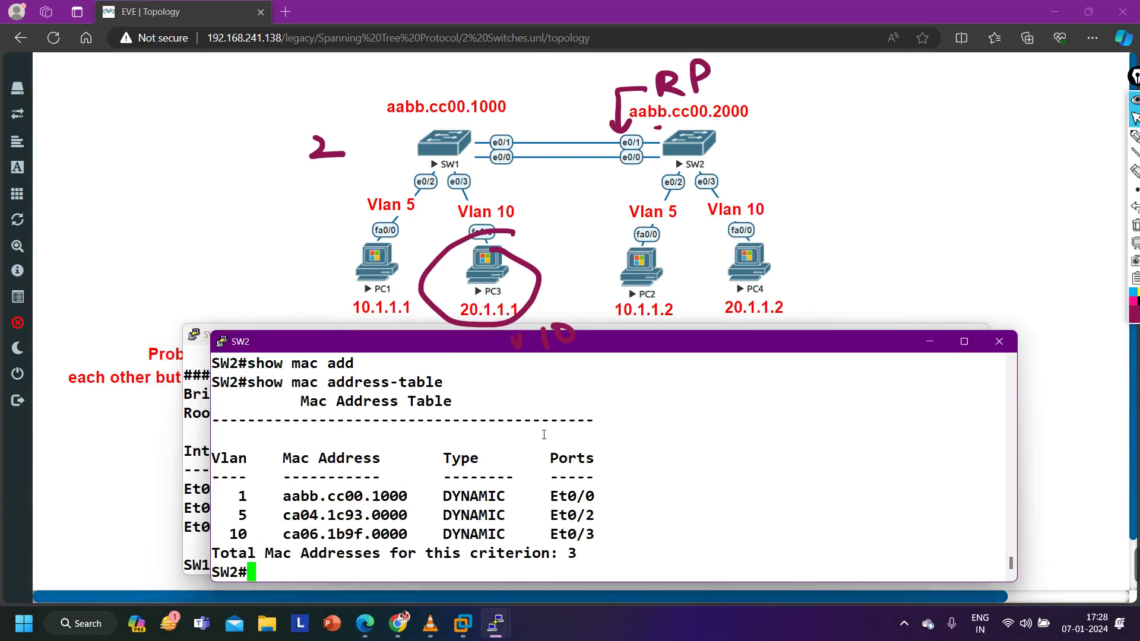
Step: Display SW2's MAC address table again with show mac address-table and highlight its entries
key("Up")
key("Return")
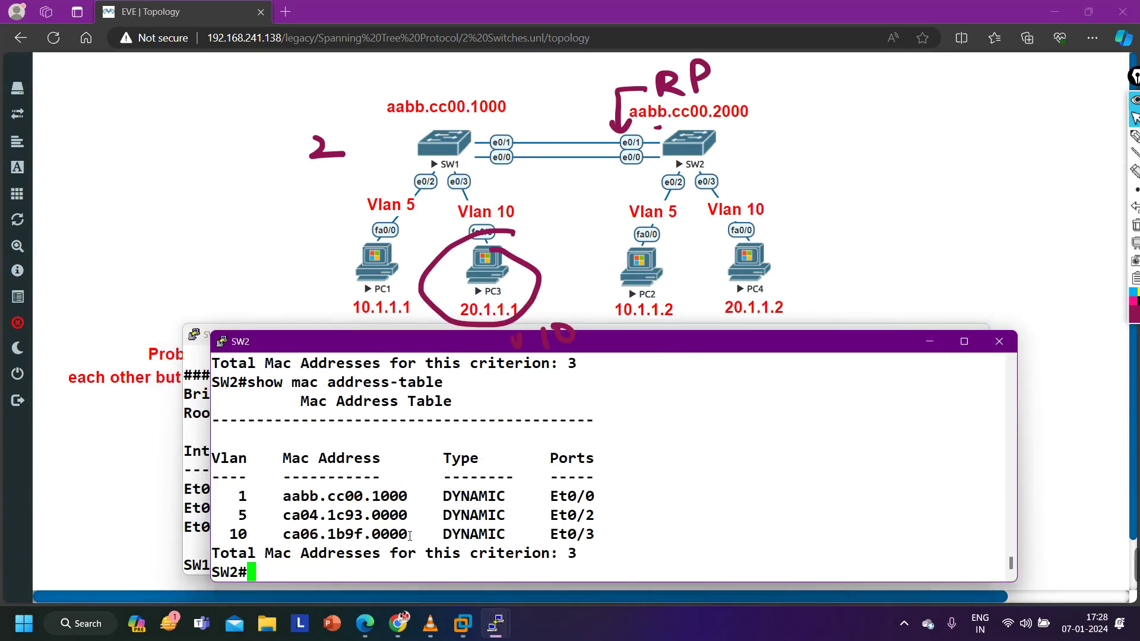
left_click_drag(232, 496, 525, 541)
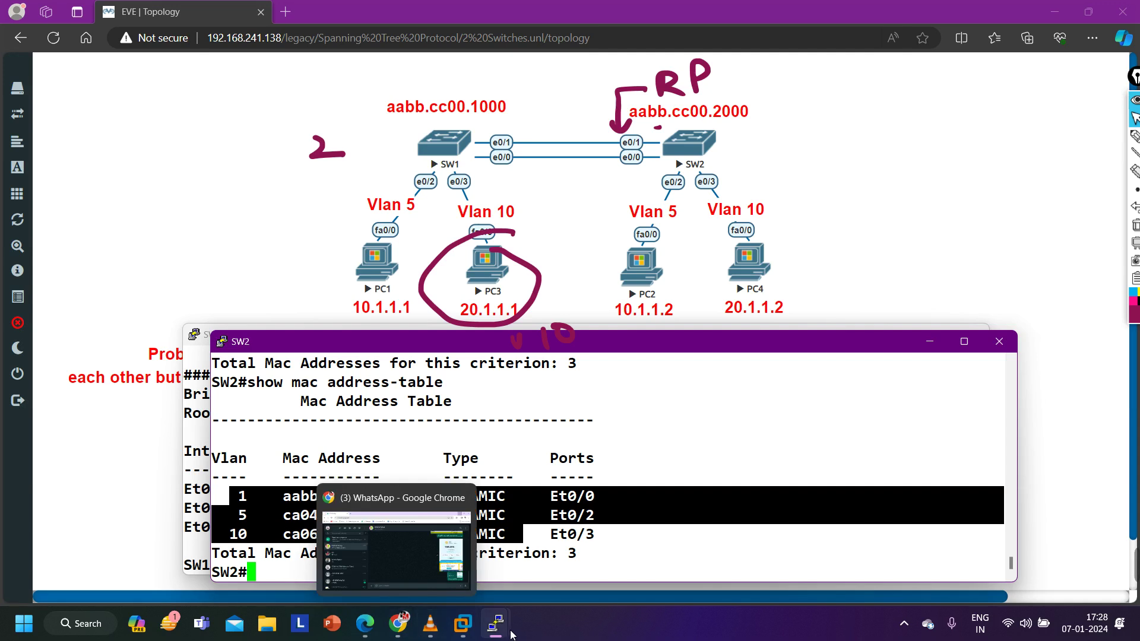
Step: Ping 10.1.1.2 from PC1, minimize its console, and highlight the VLAN 1 entry in SW2's MAC table
mouse_move(502, 630)
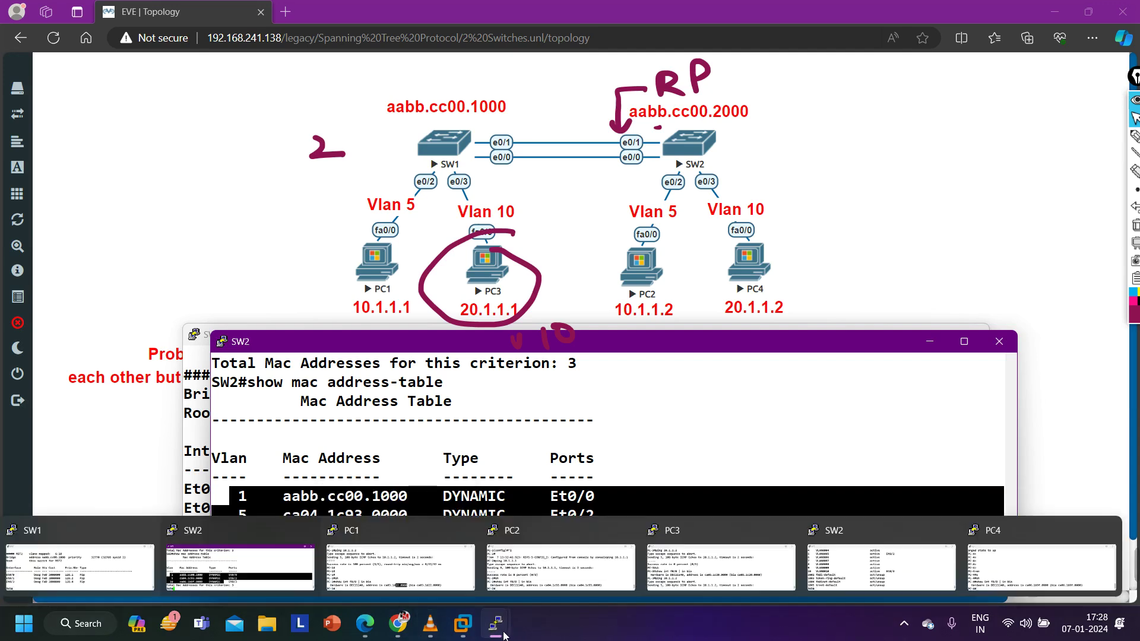
left_click(392, 565)
key("Up")
key("Up")
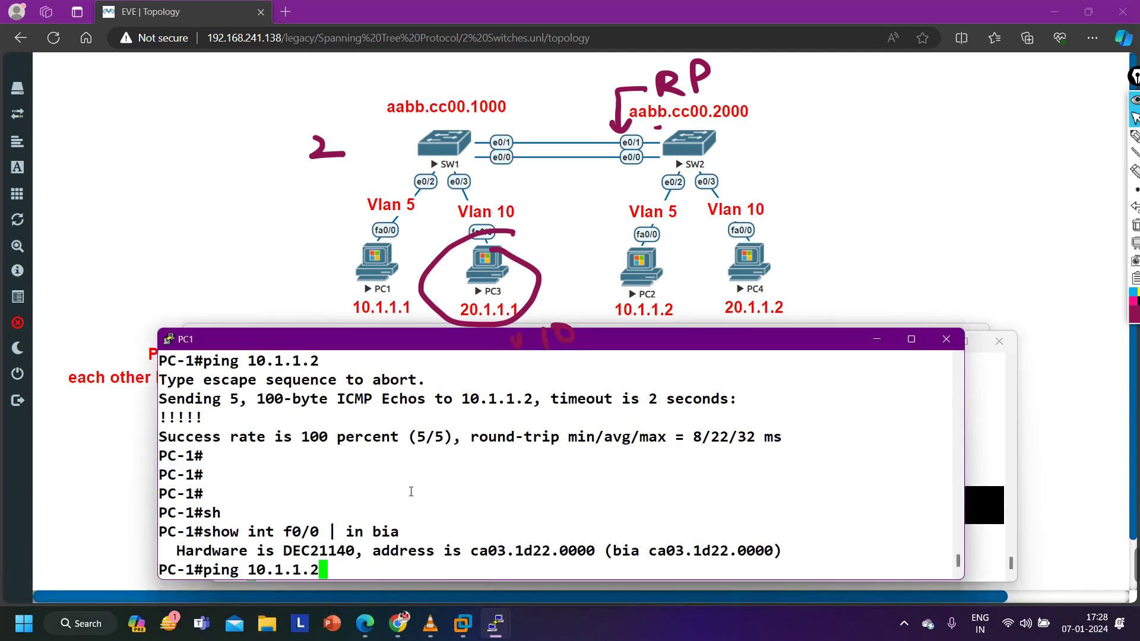
key("Return")
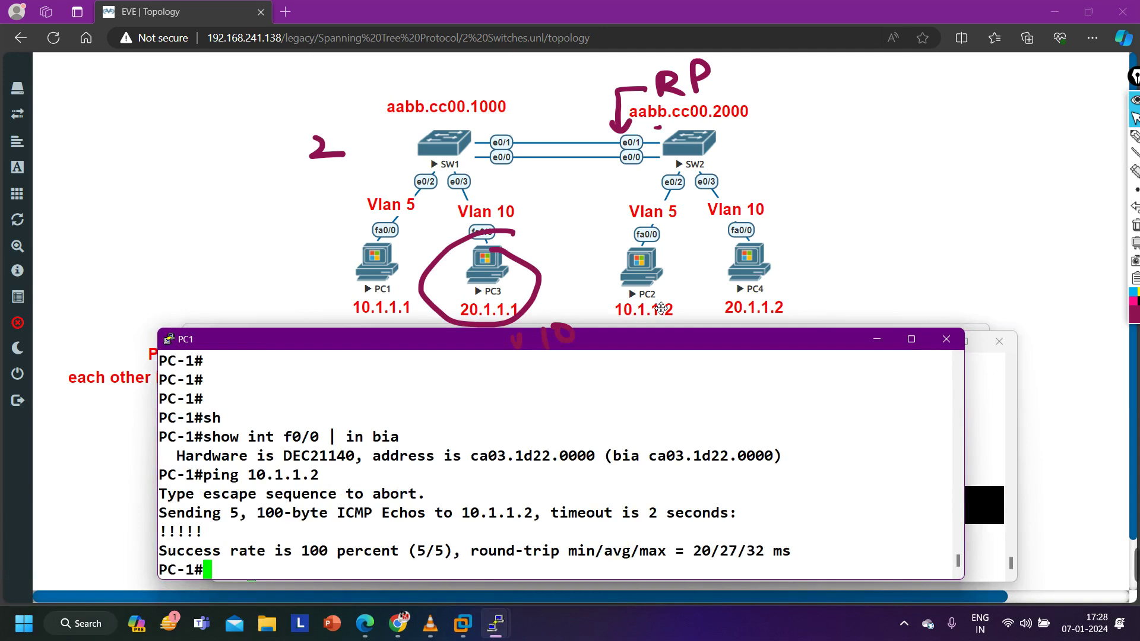
left_click(876, 339)
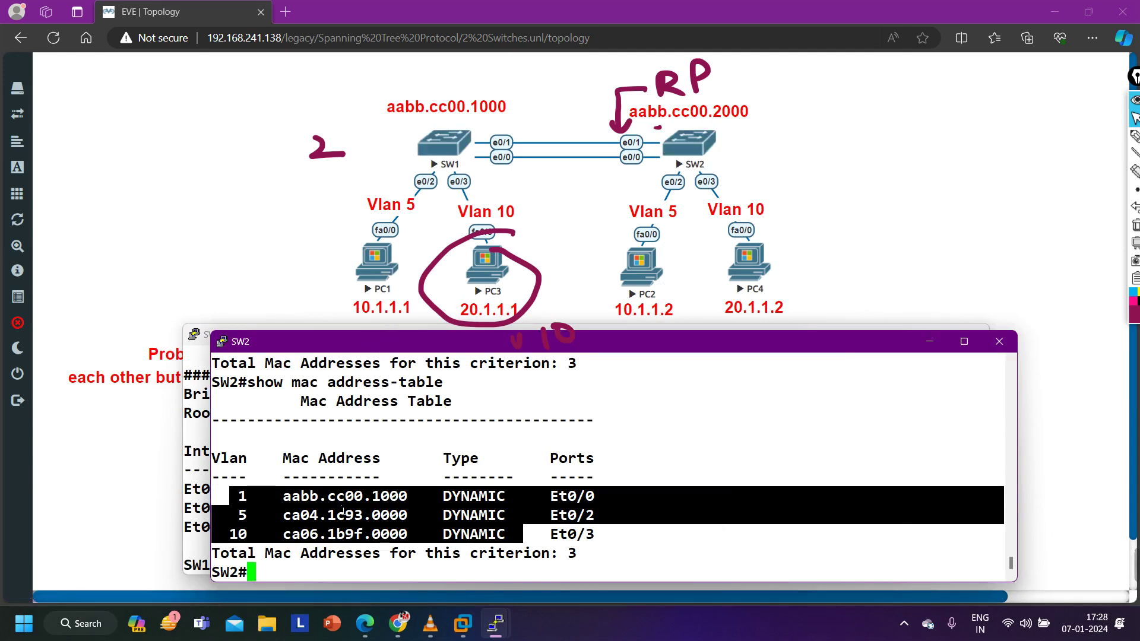
left_click_drag(610, 498, 238, 496)
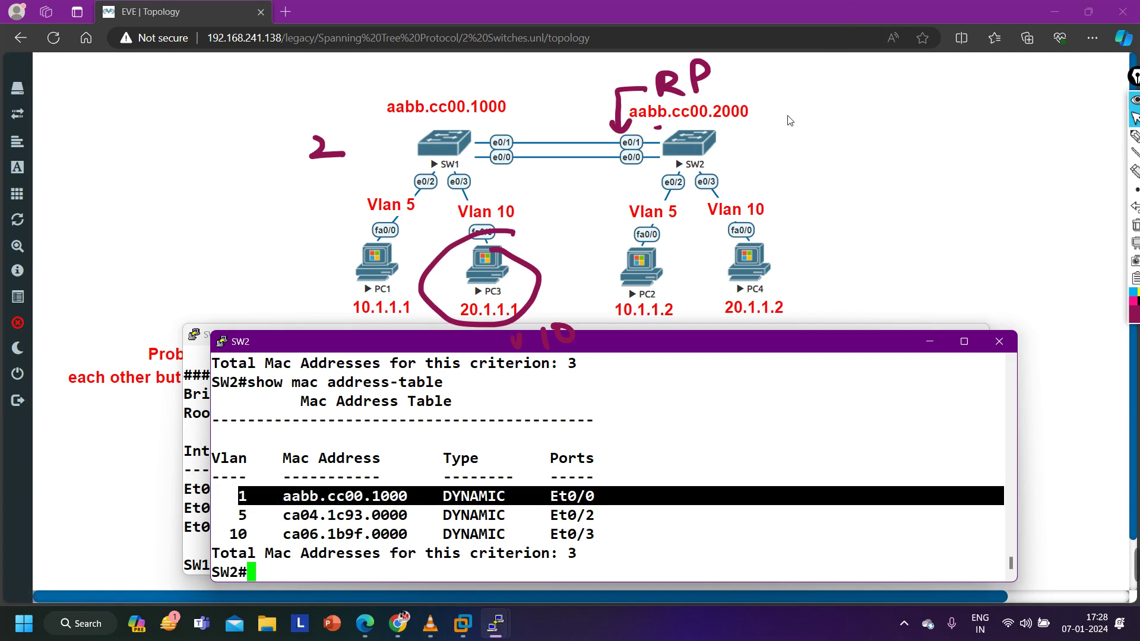
Step: With the pen, mark SW1 and draw an arrow to its e0/1 port labelled "DP"
left_click(1132, 137)
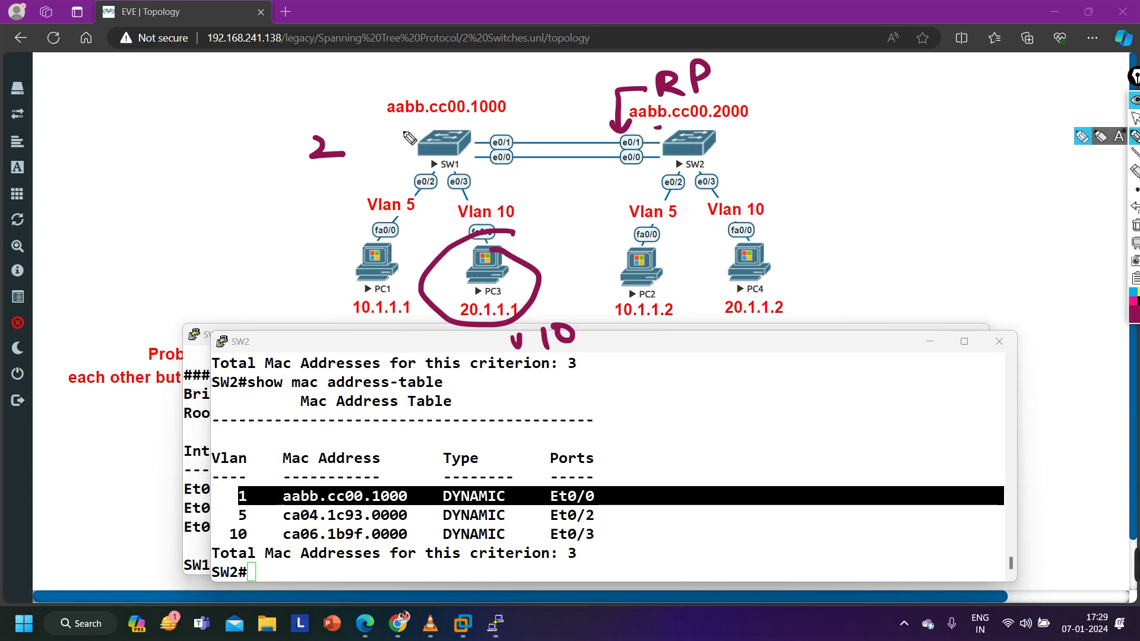
left_click_drag(461, 114, 438, 126)
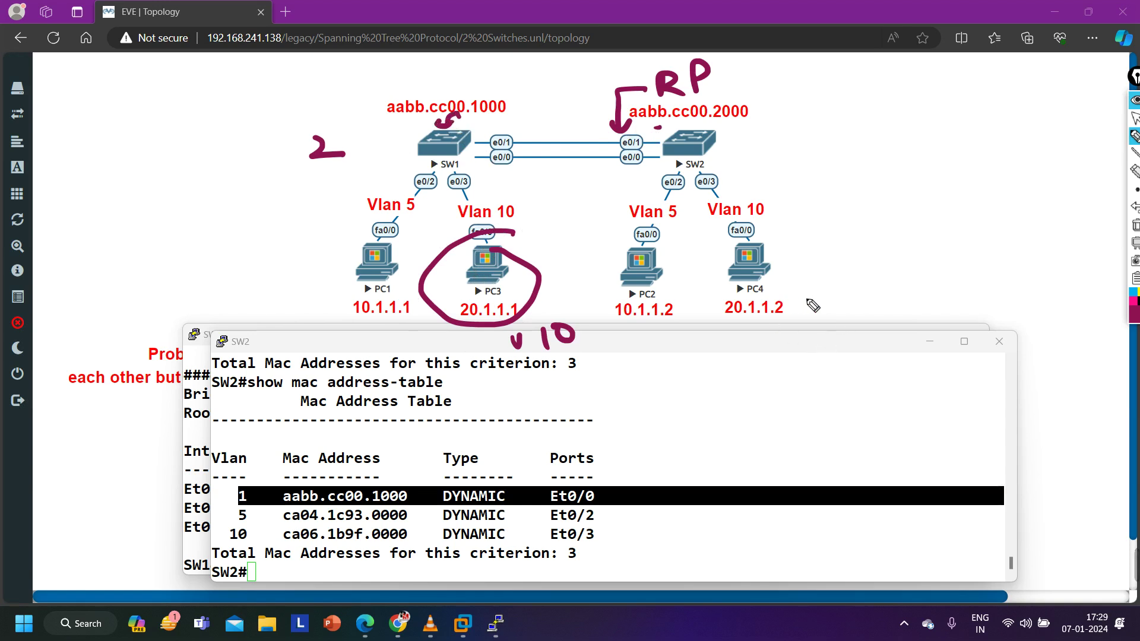
left_click_drag(527, 115, 494, 131)
mouse_move(551, 110)
left_mouse_down()
mouse_move(527, 95)
mouse_move(550, 109)
mouse_move(553, 93)
mouse_move(547, 116)
left_mouse_up()
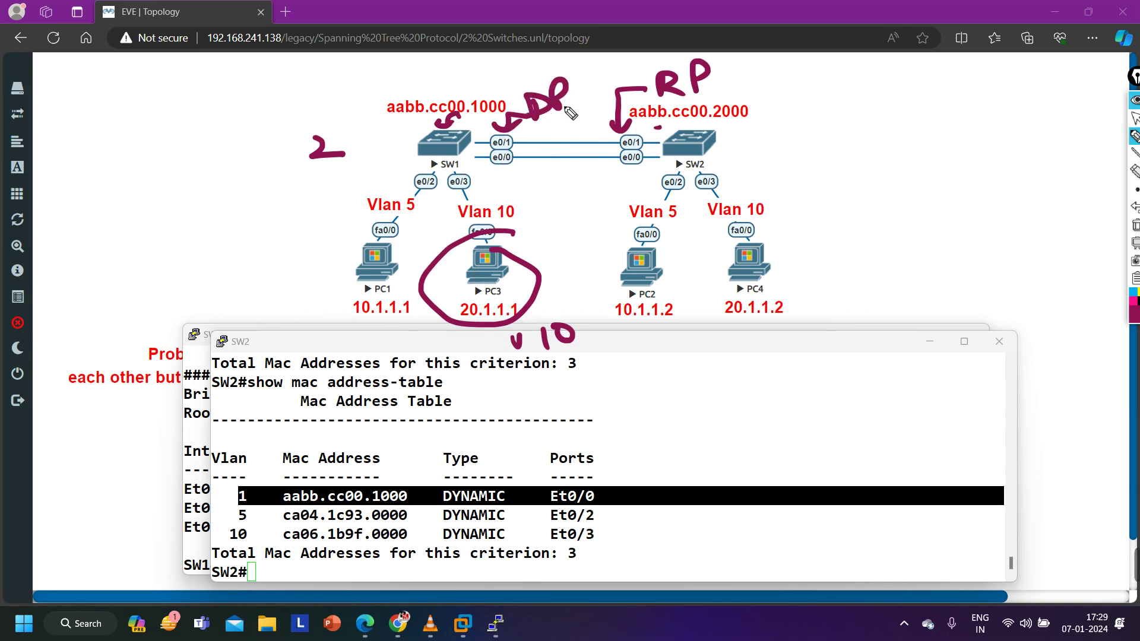
Step: Write "DP" below SW1's e0/0 port, and sketch brackets on both inter-switch links plus an arrow from SW1 toward e0/1
left_click_drag(487, 170, 490, 189)
mouse_move(485, 174)
left_mouse_down()
mouse_move(492, 192)
mouse_move(516, 193)
left_mouse_up()
left_click_drag(518, 167, 518, 182)
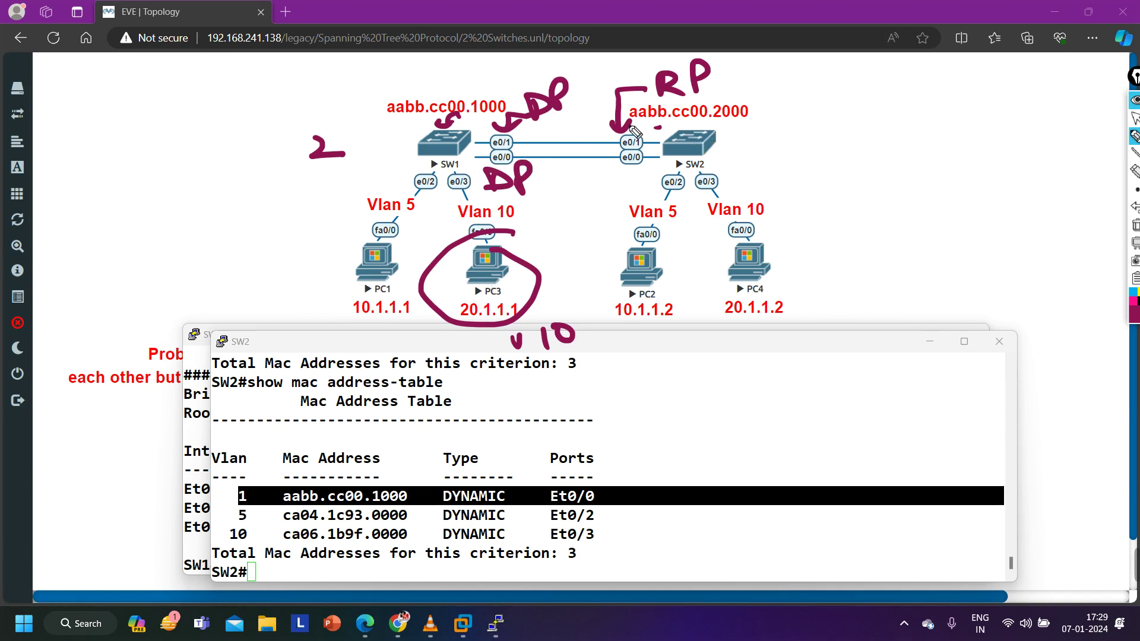
mouse_move(603, 133)
left_mouse_down()
mouse_move(563, 152)
mouse_move(565, 169)
mouse_move(606, 165)
mouse_move(588, 174)
mouse_move(552, 127)
mouse_move(543, 155)
mouse_move(570, 148)
mouse_move(547, 153)
left_mouse_up()
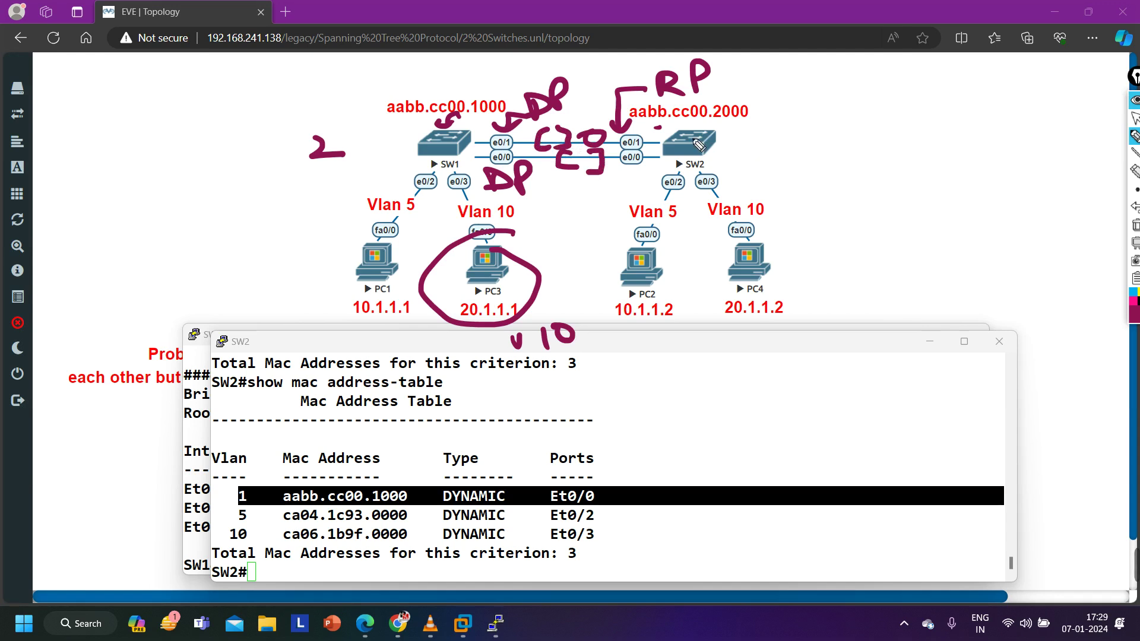
mouse_move(477, 135)
left_mouse_down()
mouse_move(473, 149)
mouse_move(480, 142)
left_mouse_up()
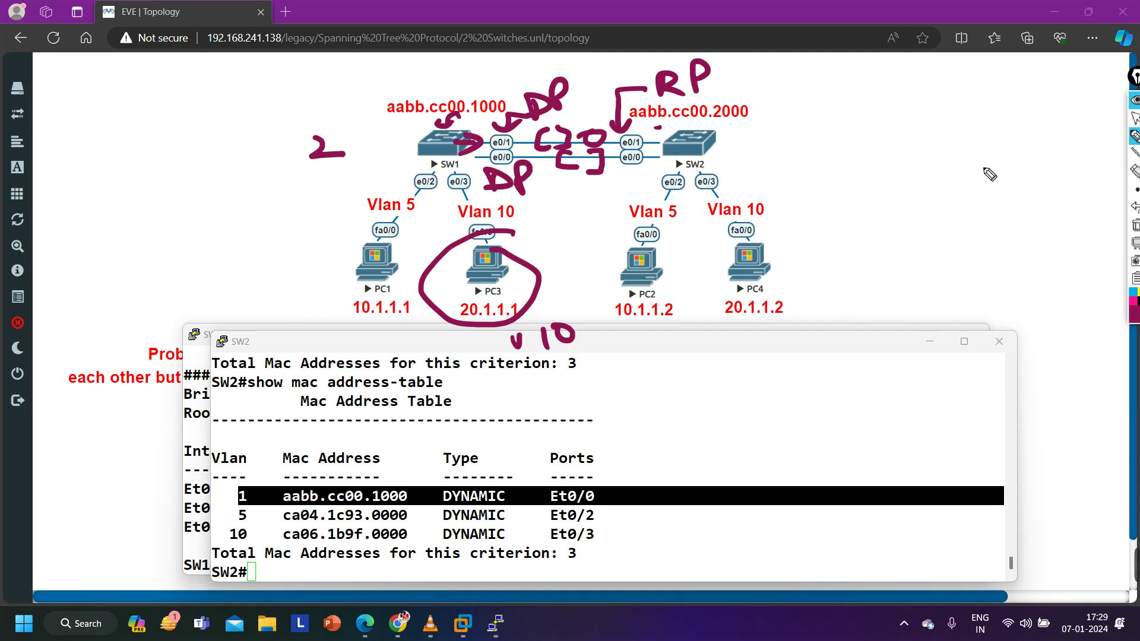
Step: Clear all drawings from the topology and write "PVST" in the empty area beside SW1
left_click(1134, 226)
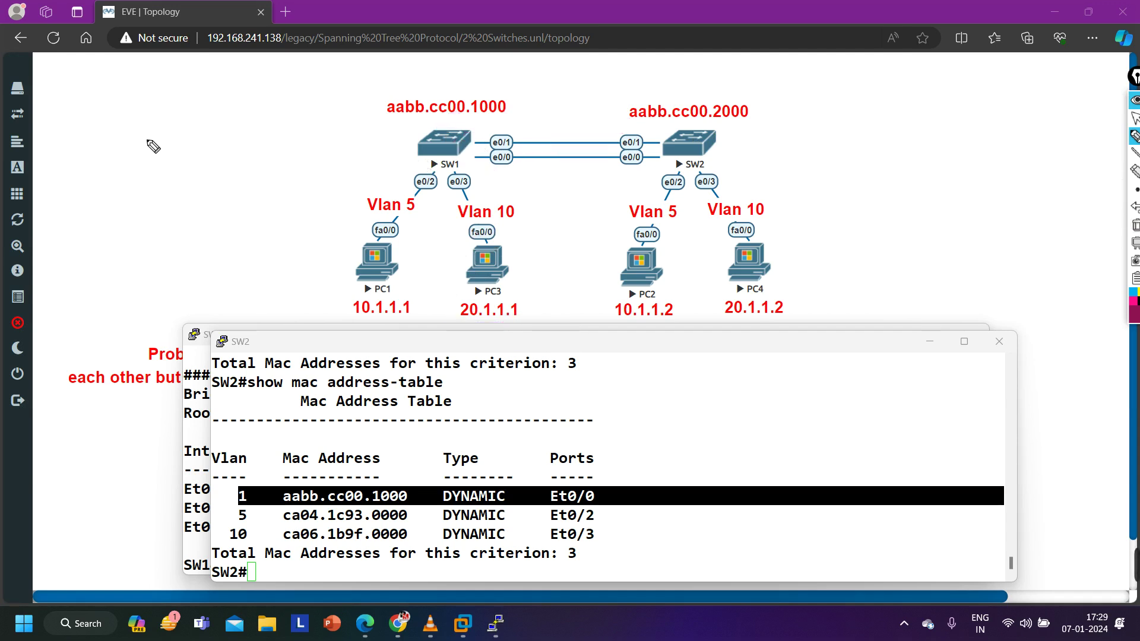
mouse_move(119, 127)
left_mouse_down()
mouse_move(140, 148)
mouse_move(219, 151)
left_mouse_up()
left_click_drag(184, 114, 238, 110)
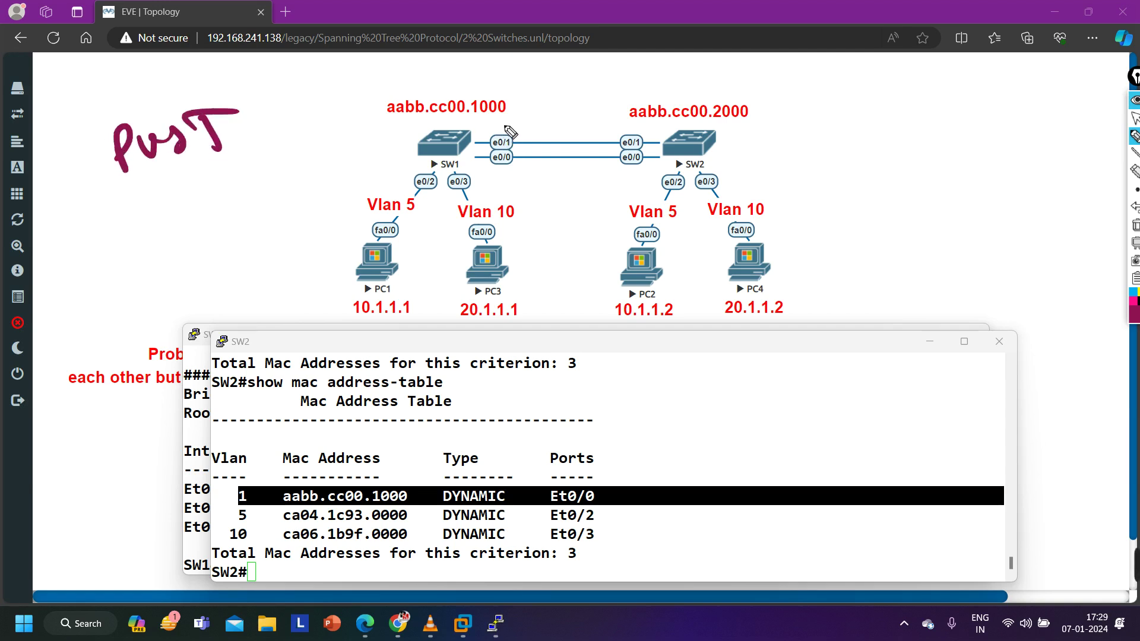
Step: Draw direction arrows at SW1's e0/1 and e0/0 ports and circle the e0/1 port
mouse_move(505, 127)
left_mouse_down()
mouse_move(522, 123)
mouse_move(508, 131)
mouse_move(518, 132)
left_mouse_up()
left_click_drag(527, 110, 558, 126)
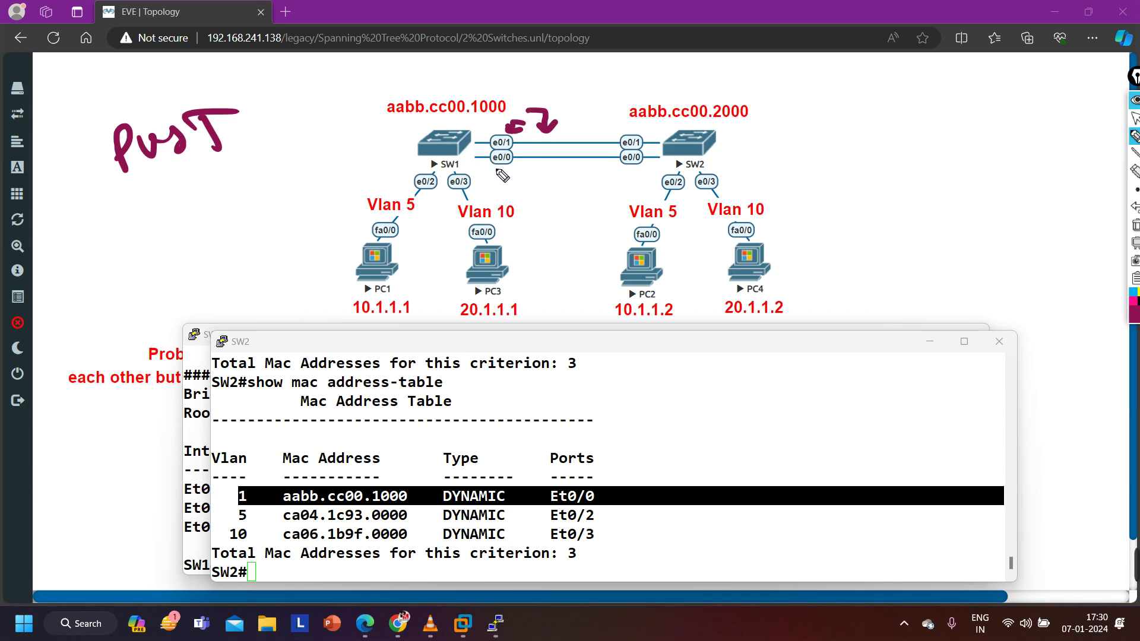
left_click_drag(490, 172, 527, 169)
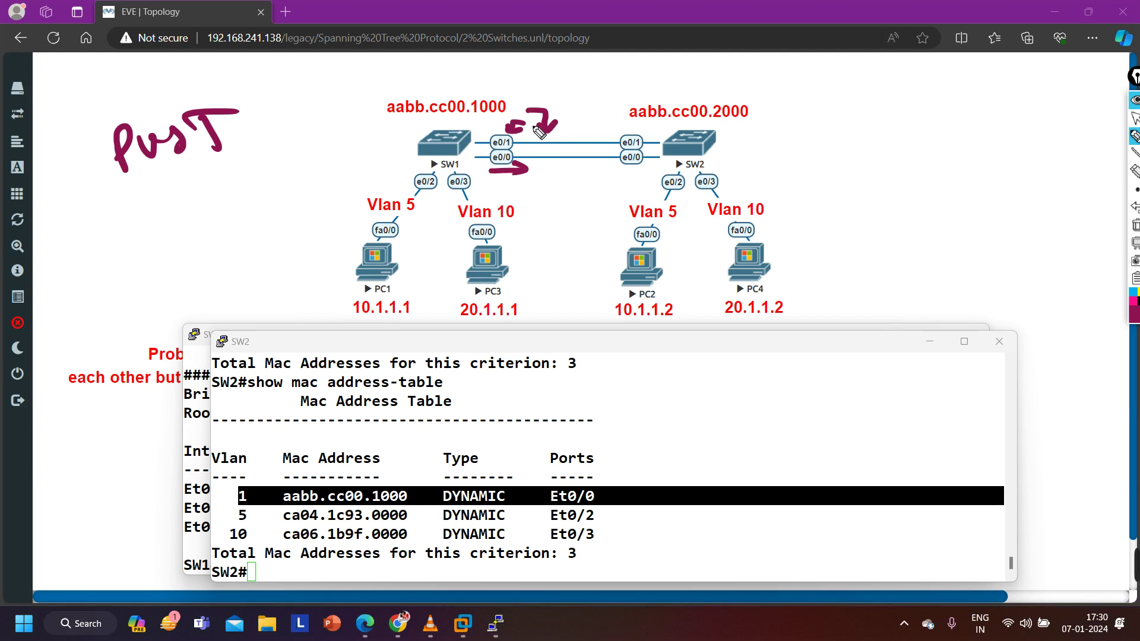
mouse_move(506, 131)
left_mouse_down()
mouse_move(482, 142)
mouse_move(518, 144)
mouse_move(485, 127)
left_mouse_up()
Step: Write "MST" below "PVST", then circle and underline it
mouse_move(138, 236)
left_mouse_down()
mouse_move(175, 237)
mouse_move(226, 205)
left_mouse_up()
left_click_drag(211, 200, 219, 234)
left_click(140, 256)
mouse_move(142, 257)
left_mouse_down()
mouse_move(258, 181)
mouse_move(137, 256)
left_mouse_up()
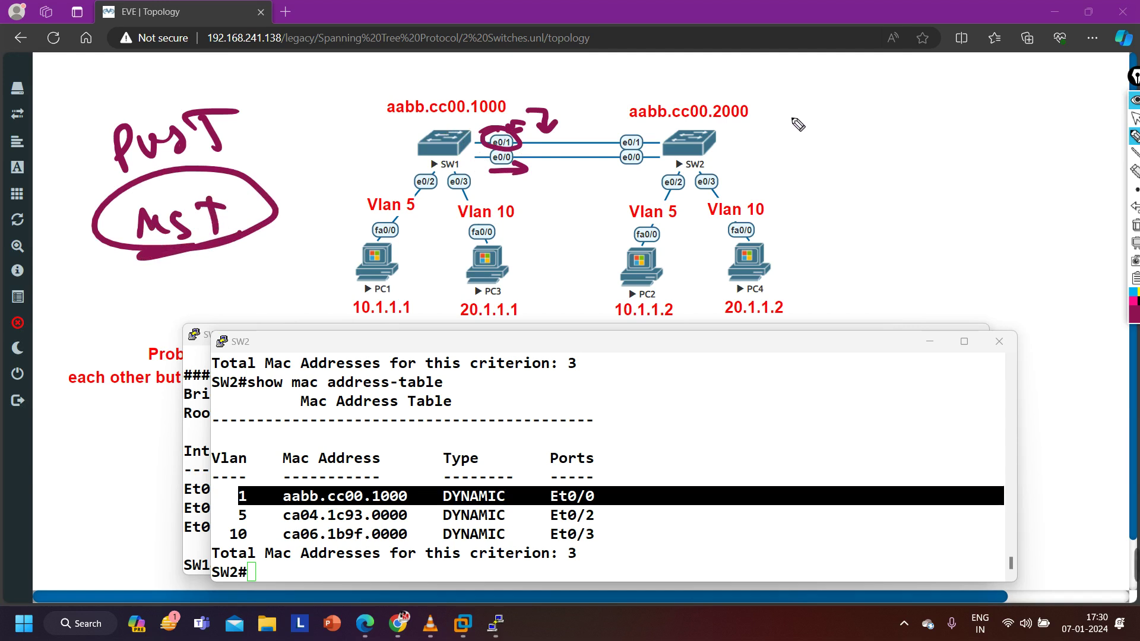
Step: Write "MST 0" with a double underline beyond SW2 and draw an arrow under the end of SW1's MAC address
mouse_move(852, 140)
left_mouse_down()
mouse_move(920, 113)
mouse_move(997, 112)
mouse_move(992, 126)
mouse_move(1030, 116)
mouse_move(984, 105)
left_mouse_up()
mouse_move(873, 160)
left_mouse_down()
mouse_move(1029, 145)
mouse_move(1046, 158)
left_mouse_up()
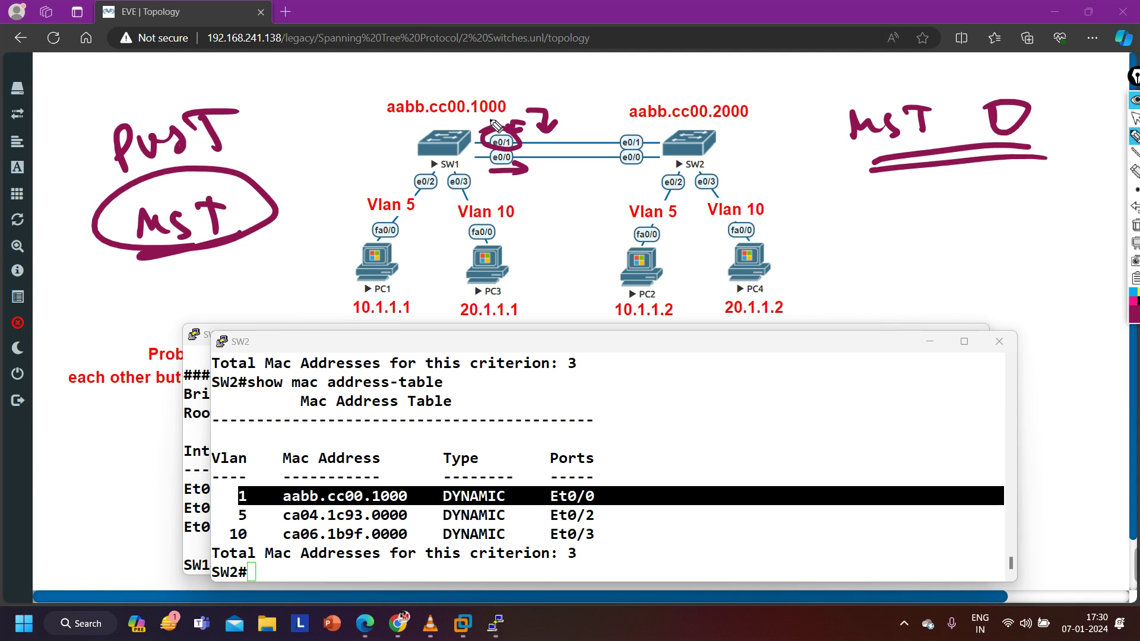
mouse_move(472, 110)
left_mouse_down()
mouse_move(515, 119)
mouse_move(513, 108)
mouse_move(517, 132)
left_mouse_up()
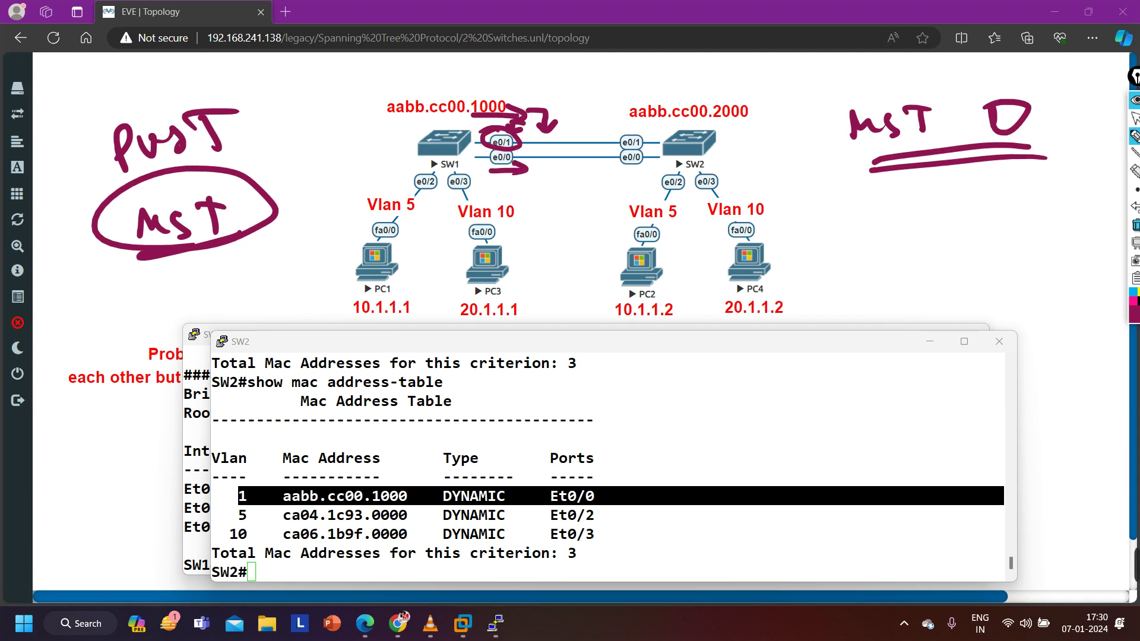
Step: Clear all drawings, leave drawing mode, and display SW1's trunk information with show int trunk
left_click(1135, 224)
left_click(1133, 118)
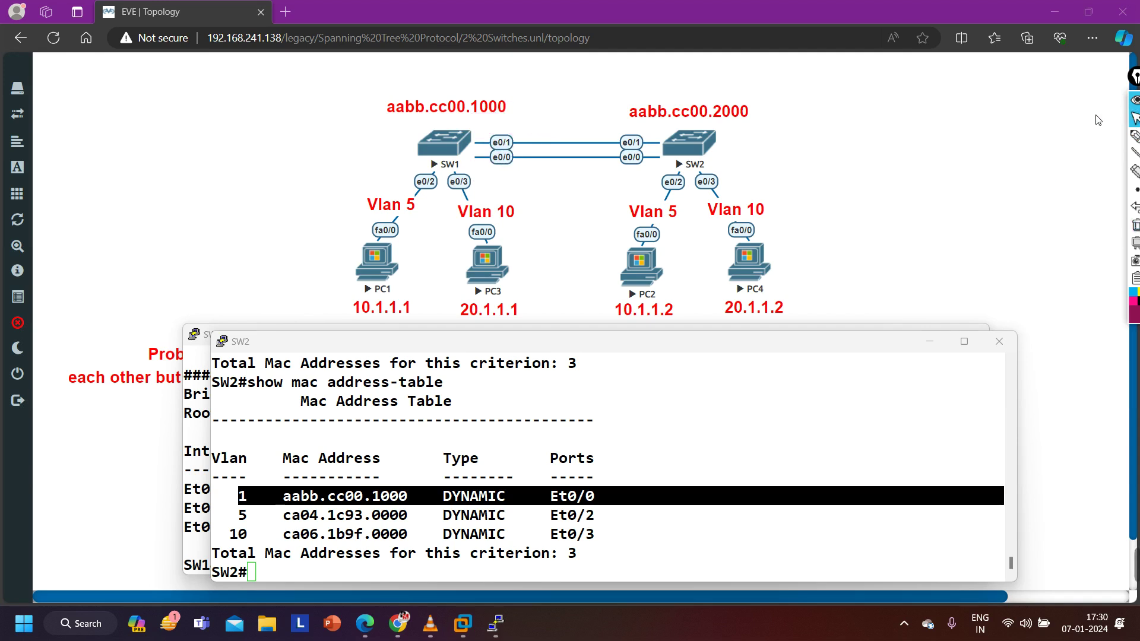
left_click(192, 440)
type("sh")
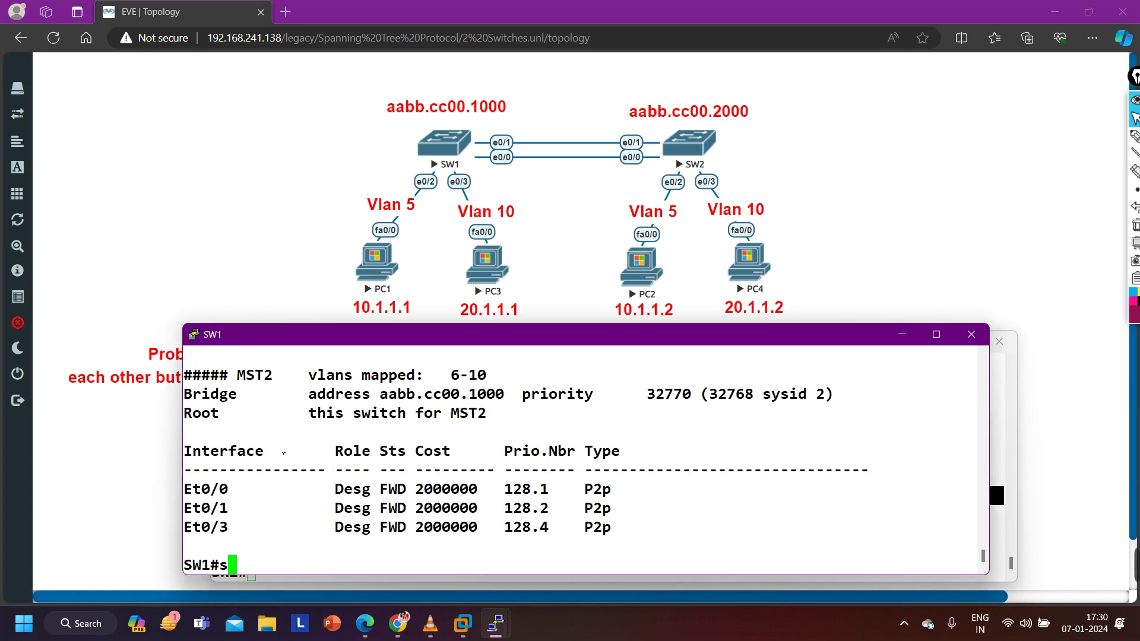
key("Tab")
type("int tru")
key("Tab")
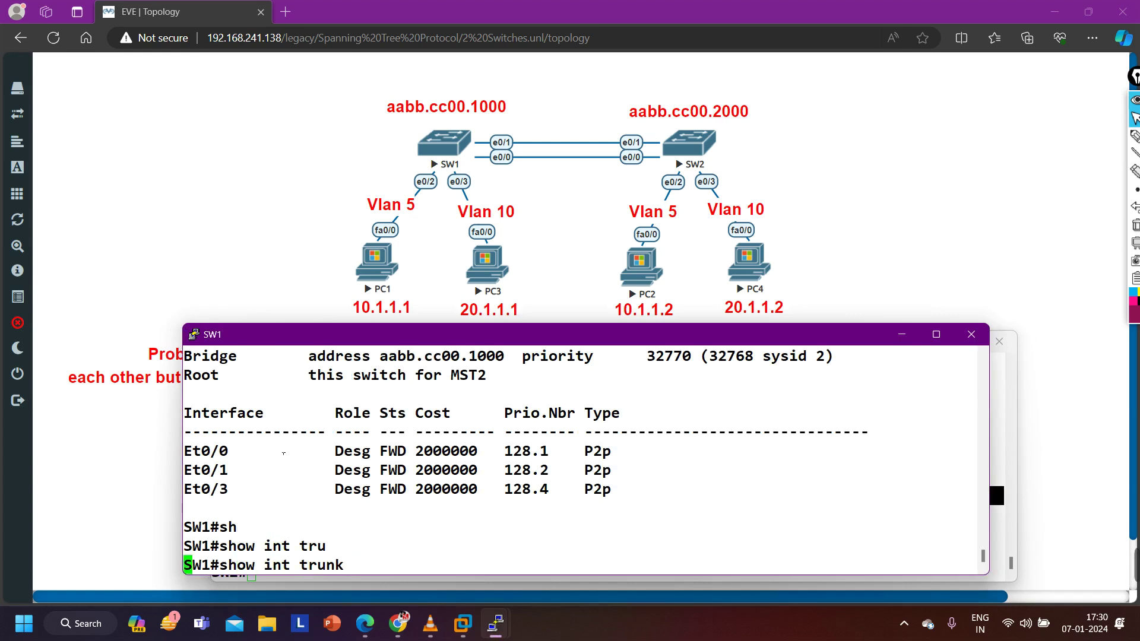
key("Return")
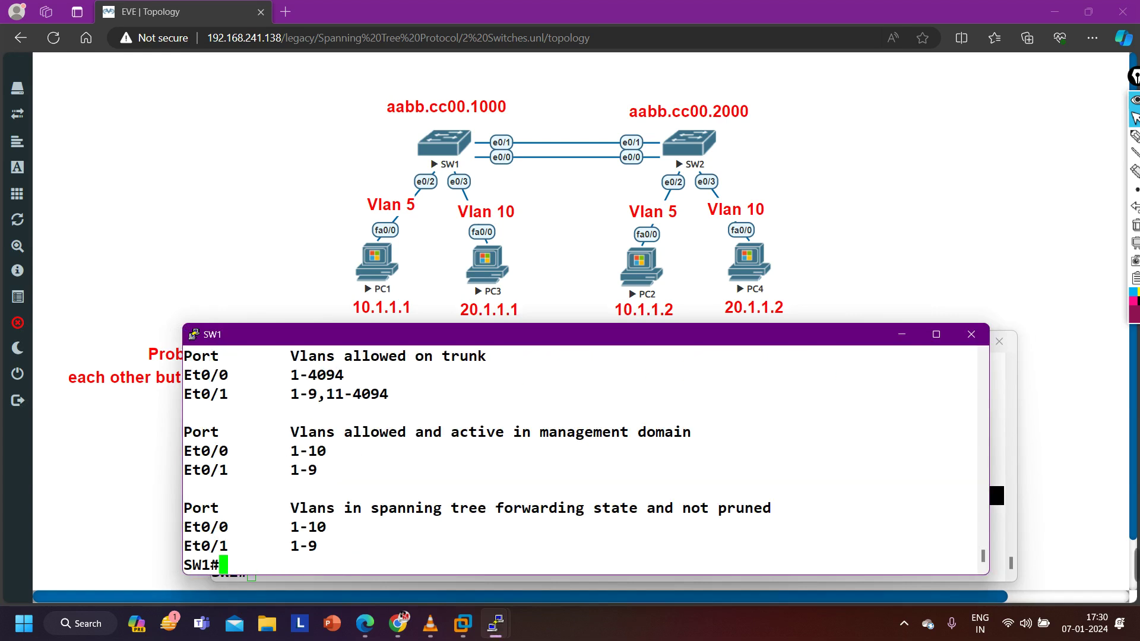
Step: Compare the Et0/0 and Et0/1 lines of SW1's spanning tree forwarding VLAN list, highlighting each
mouse_move(192, 546)
left_mouse_down()
mouse_move(416, 565)
mouse_move(184, 564)
left_mouse_up()
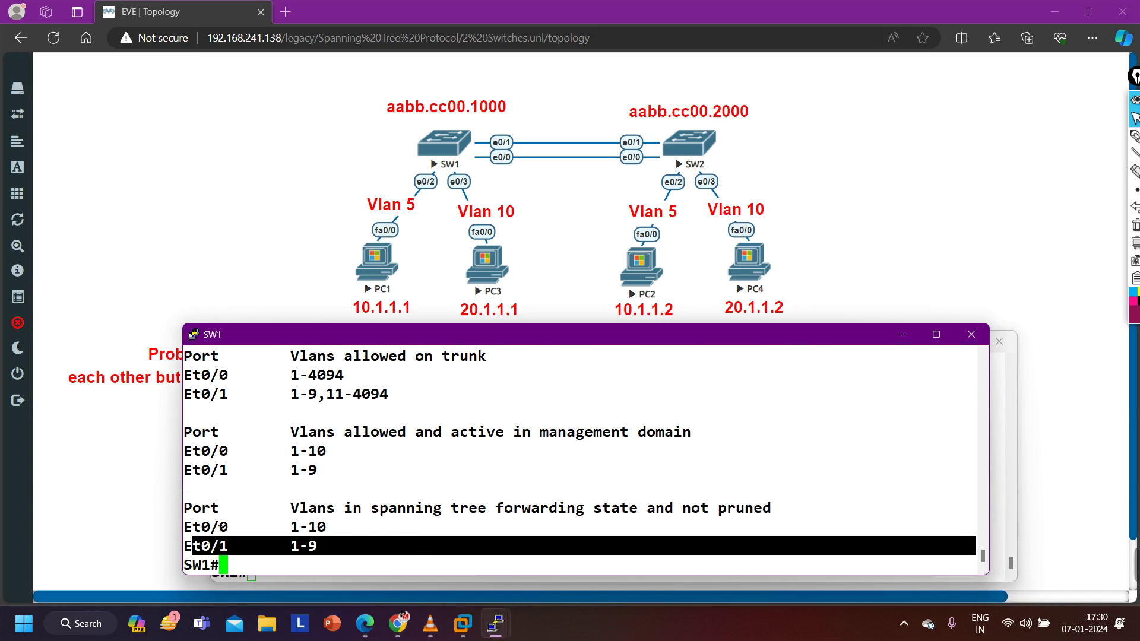
left_click_drag(184, 527, 355, 532)
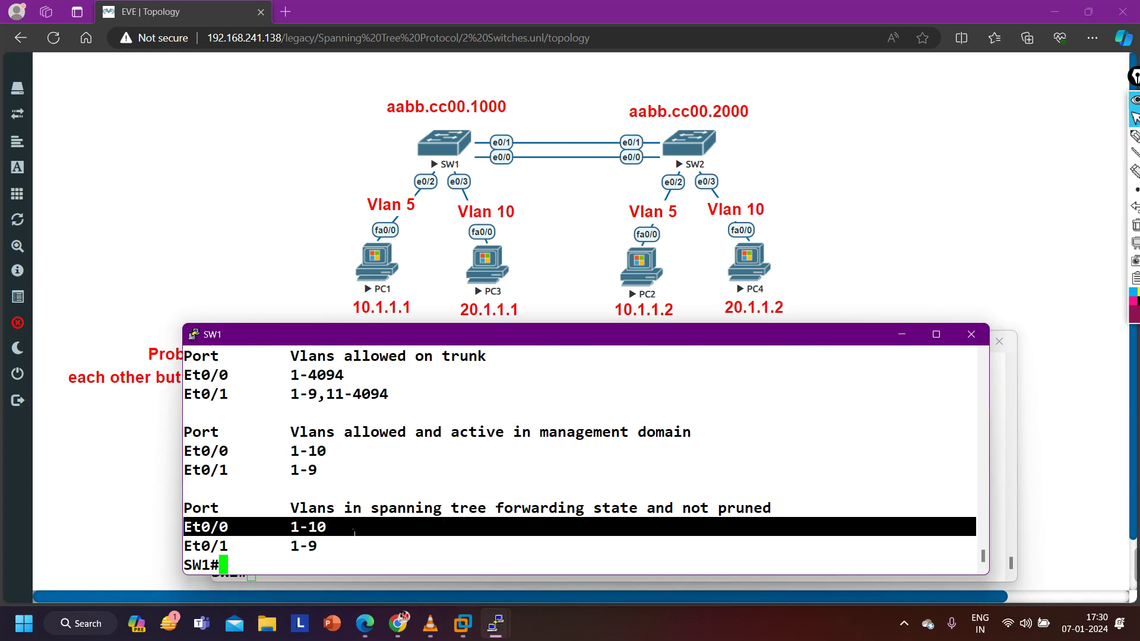
left_click(354, 531)
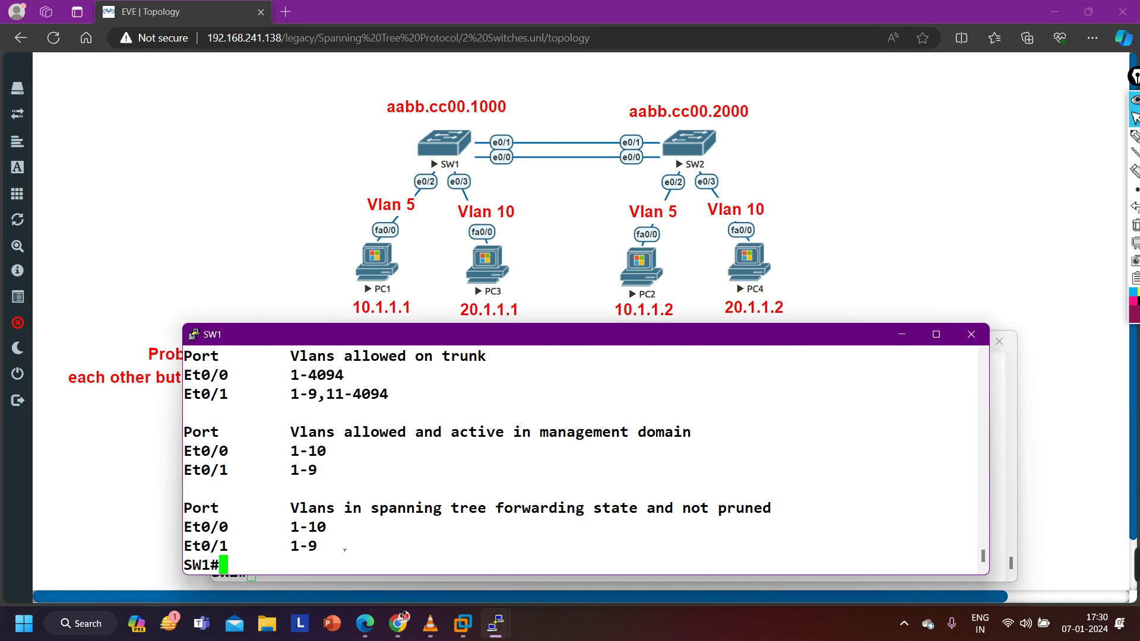
left_click_drag(345, 550, 191, 552)
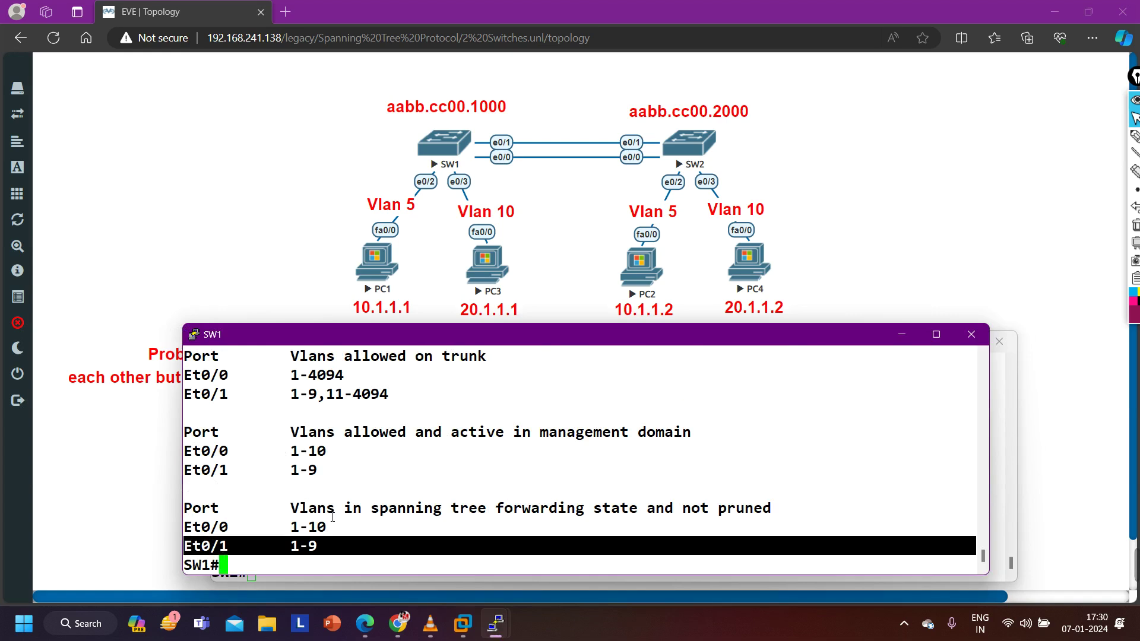
left_click_drag(321, 547, 192, 547)
Step: Draw an arrow labelled "RP" to SW2's e0/1 port and cross out the link at SW1's e0/1 port
left_click(1134, 136)
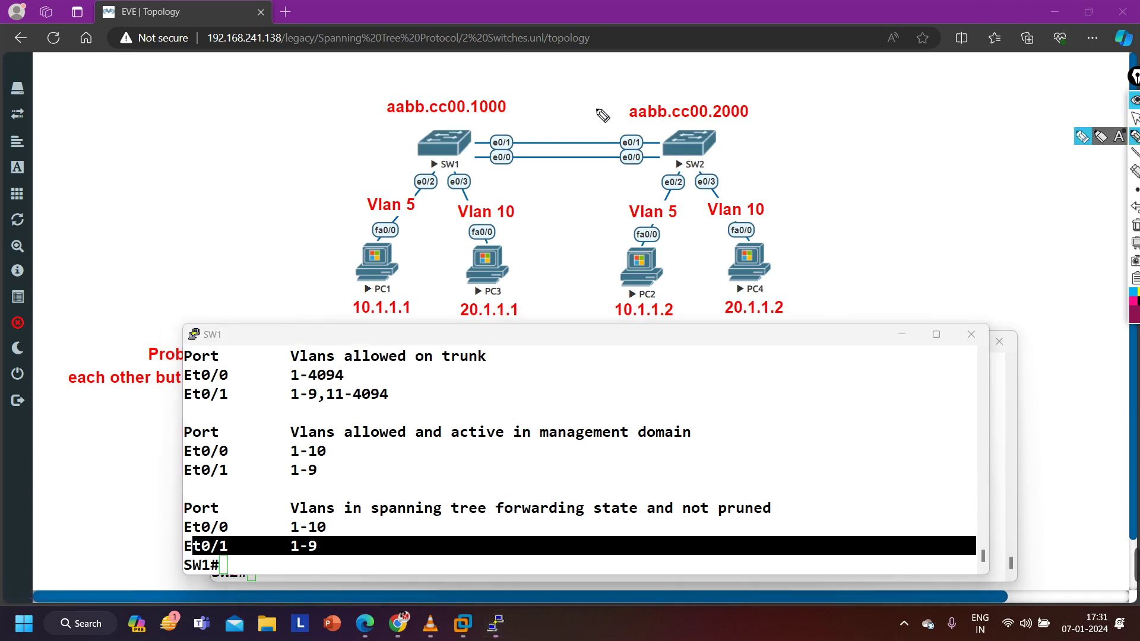
left_click_drag(594, 104, 611, 129)
mouse_move(631, 74)
left_mouse_down()
mouse_move(617, 89)
mouse_move(641, 87)
left_mouse_up()
left_click_drag(649, 86, 650, 74)
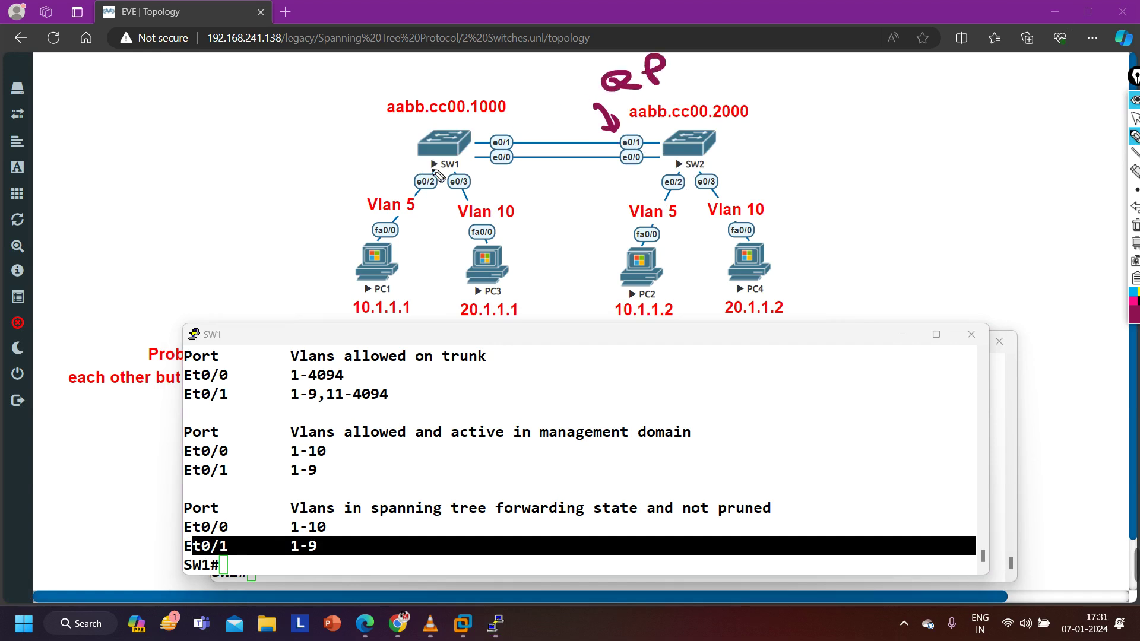
mouse_move(511, 124)
left_mouse_down()
mouse_move(525, 147)
mouse_move(514, 149)
left_mouse_up()
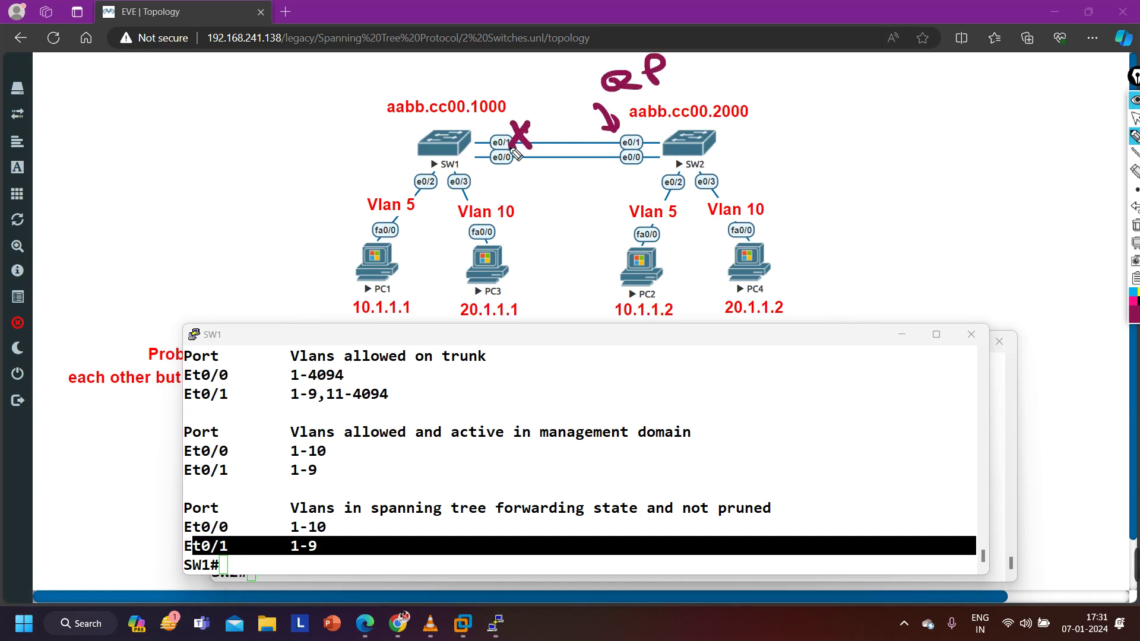
Step: Circle SW2's e0/0 and e0/1 ports and draw an arrow from SW1 toward the cross at its e0/1 port
left_click_drag(640, 148, 646, 152)
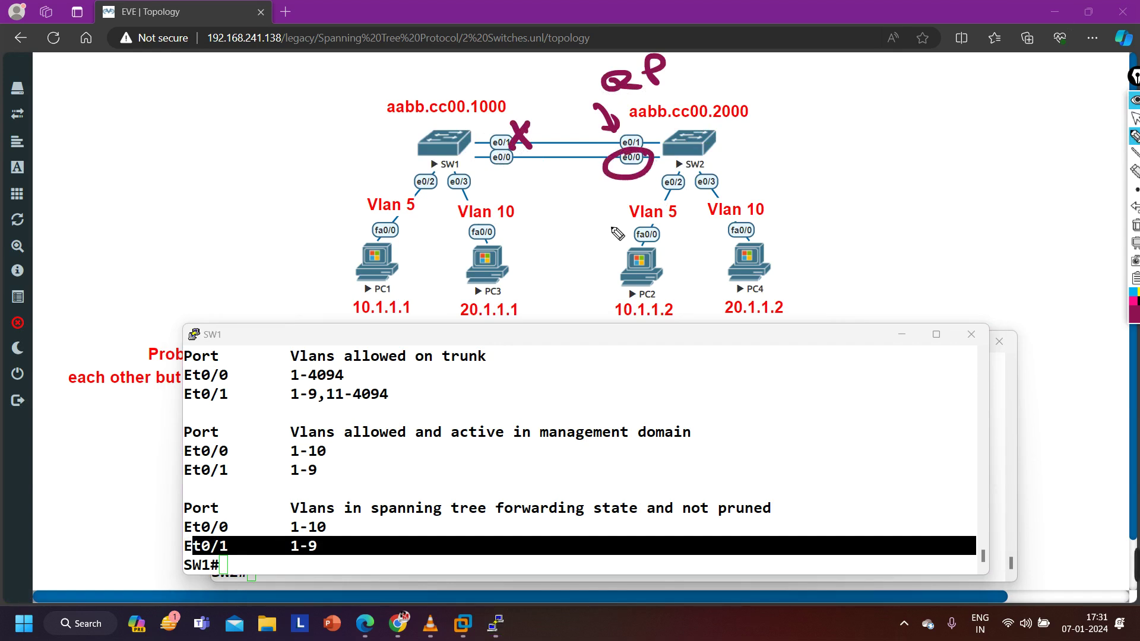
left_click_drag(472, 123, 515, 127)
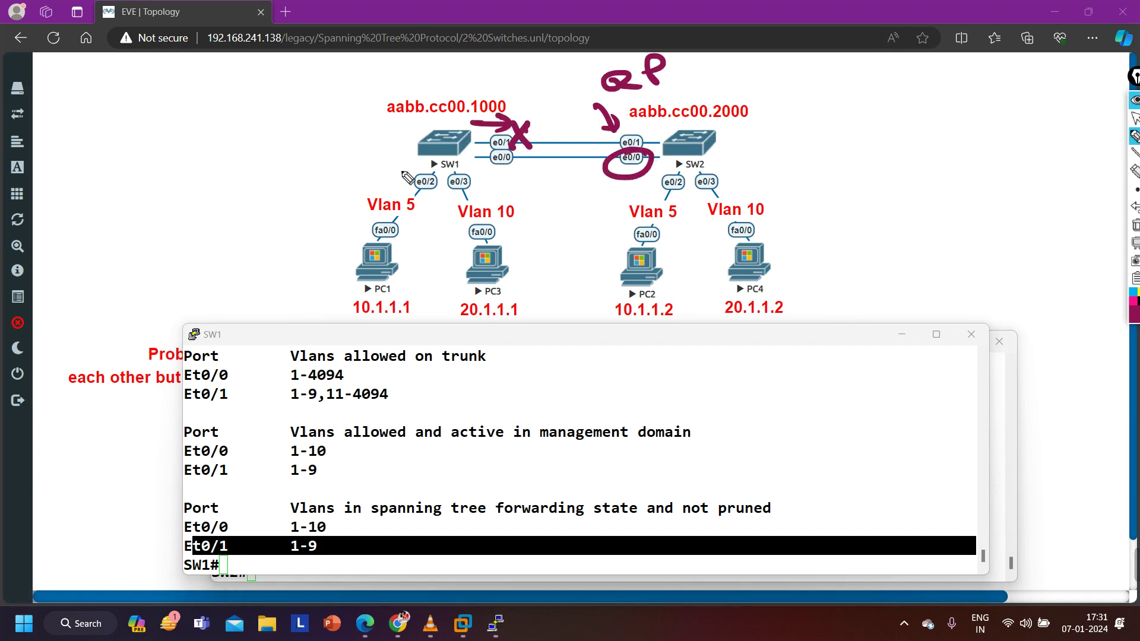
mouse_move(644, 143)
left_mouse_down()
mouse_move(611, 128)
mouse_move(656, 122)
left_mouse_up()
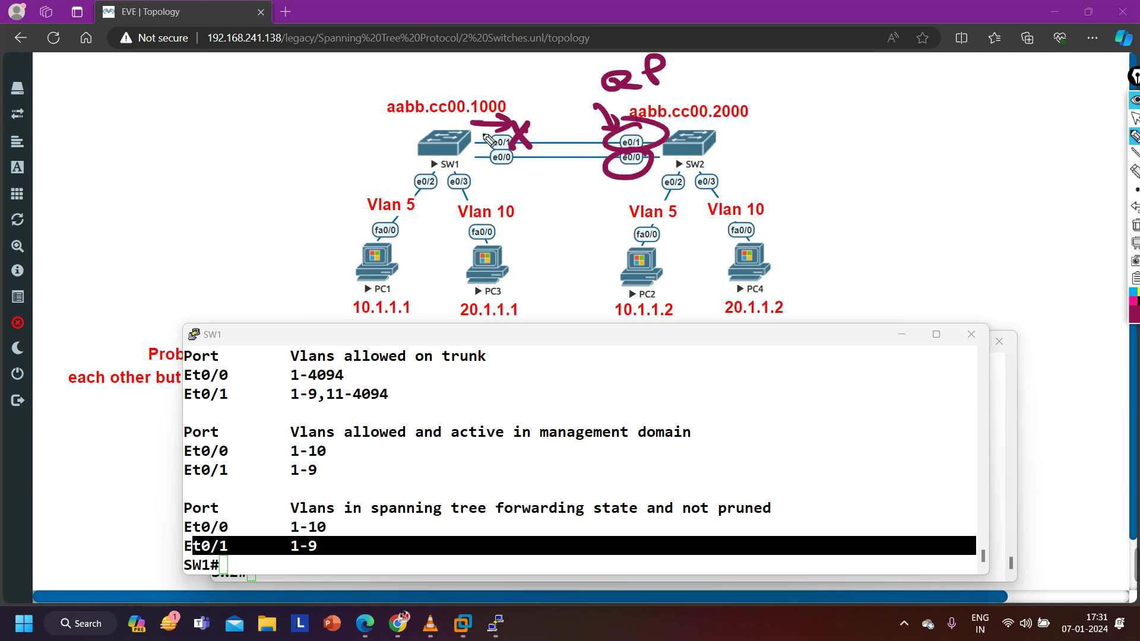
left_click_drag(536, 126, 553, 128)
Step: Clear all drawings, leave drawing mode, and enter interface configuration for e0/1 on SW1
left_click(1135, 225)
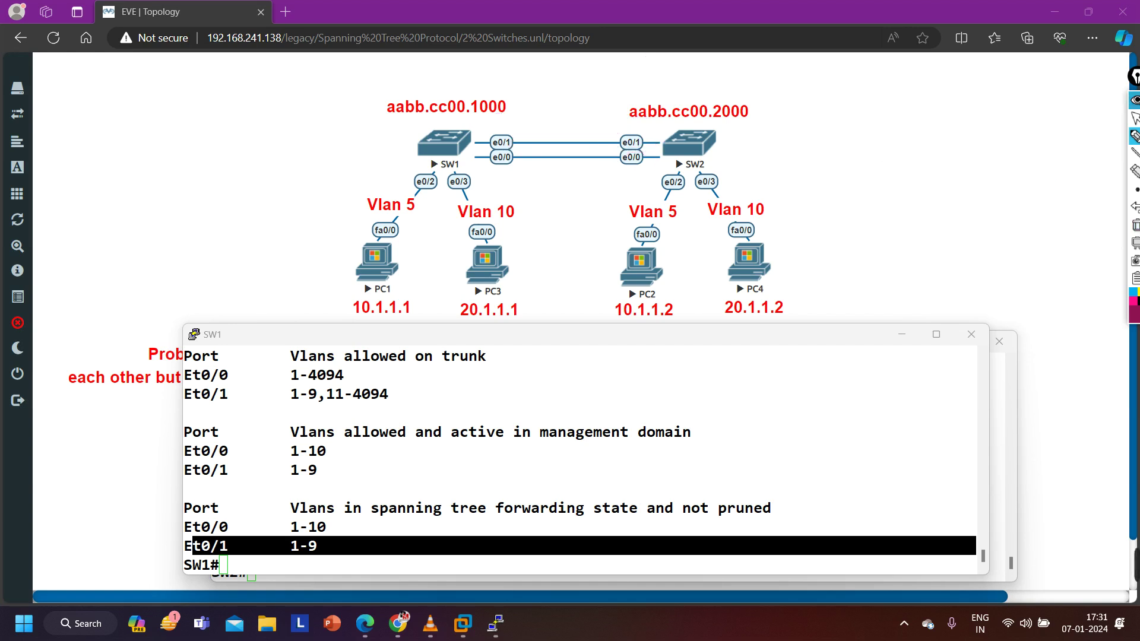
left_click(1135, 119)
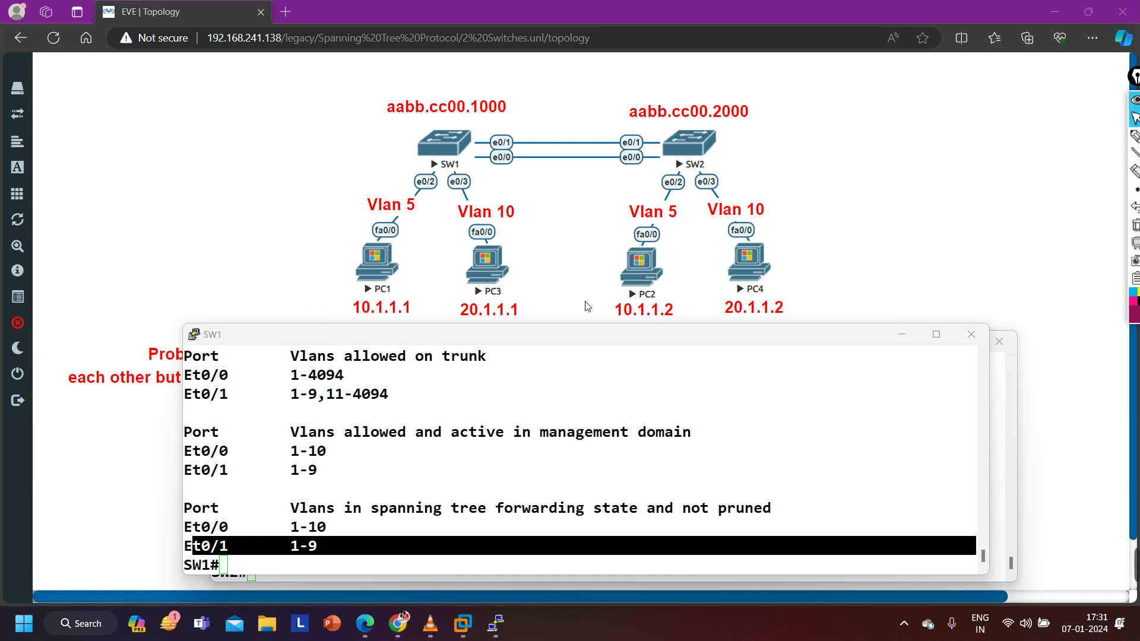
left_click(470, 462)
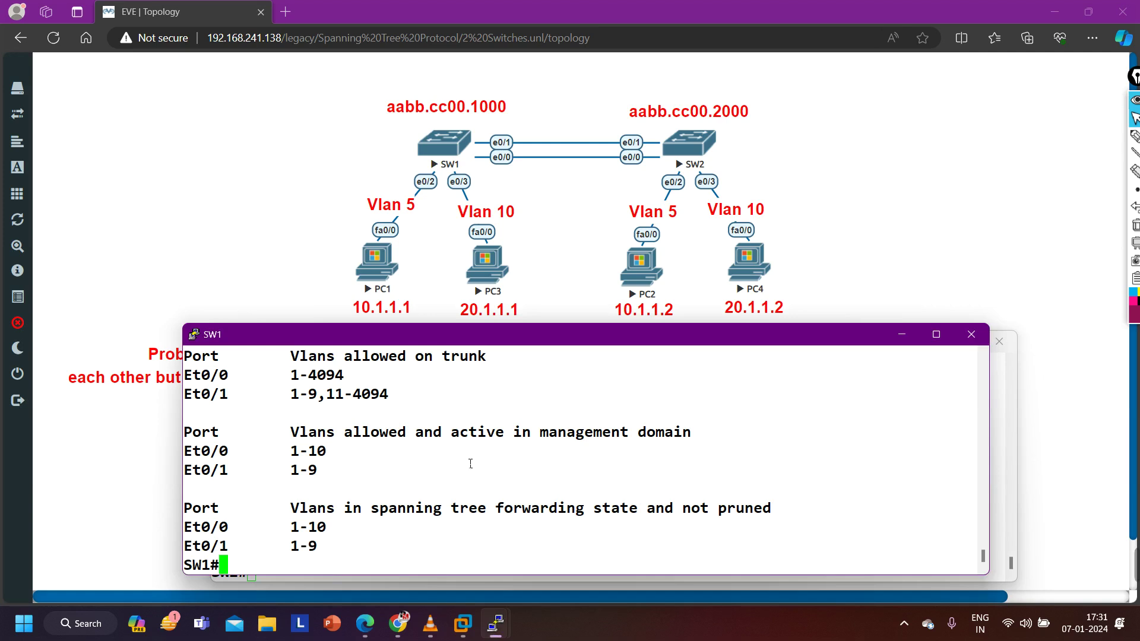
key("Return")
key("Return")
key("Return")
key("Return")
key("Return")
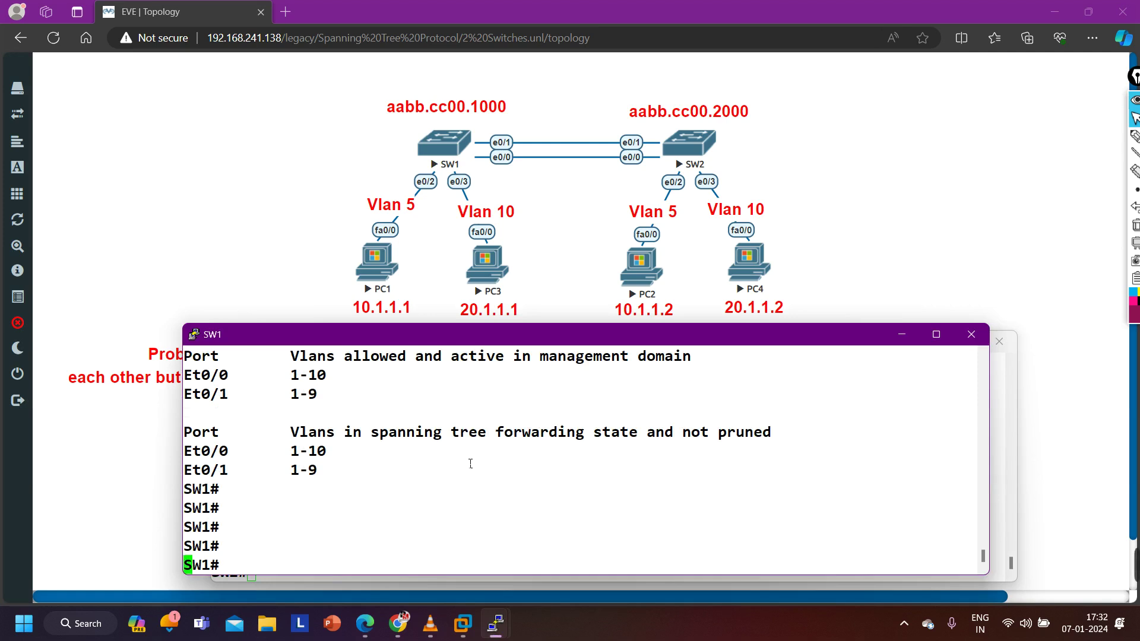
type("conf")
key("Tab")
key("Return")
key("Return")
key("Return")
key("Return")
key("Return")
key("Return")
key("Return")
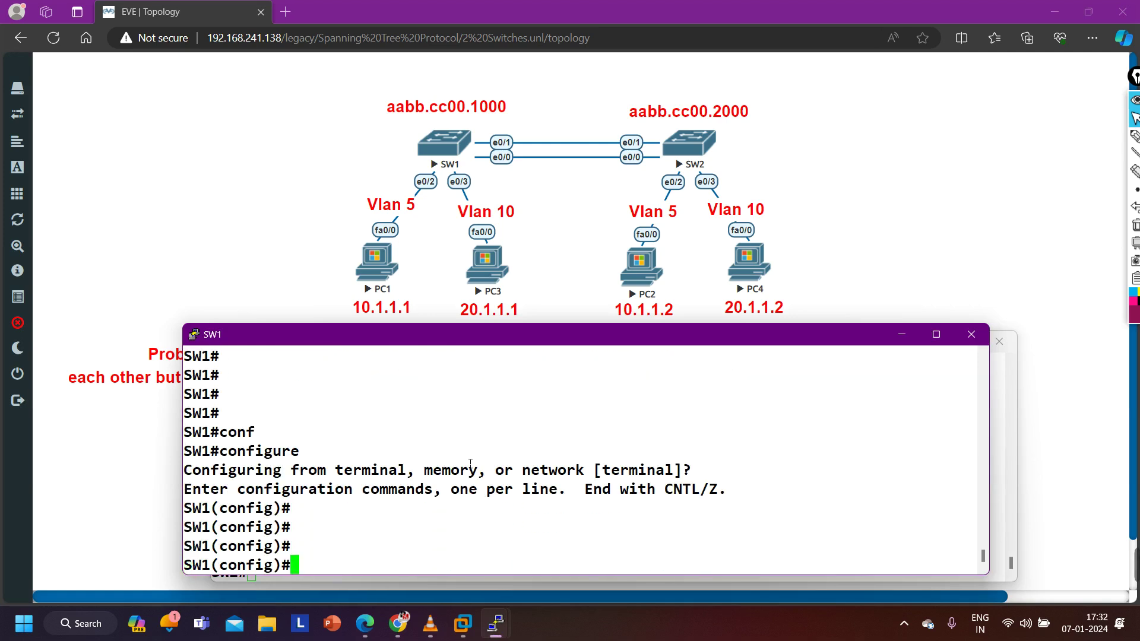
type("int ")
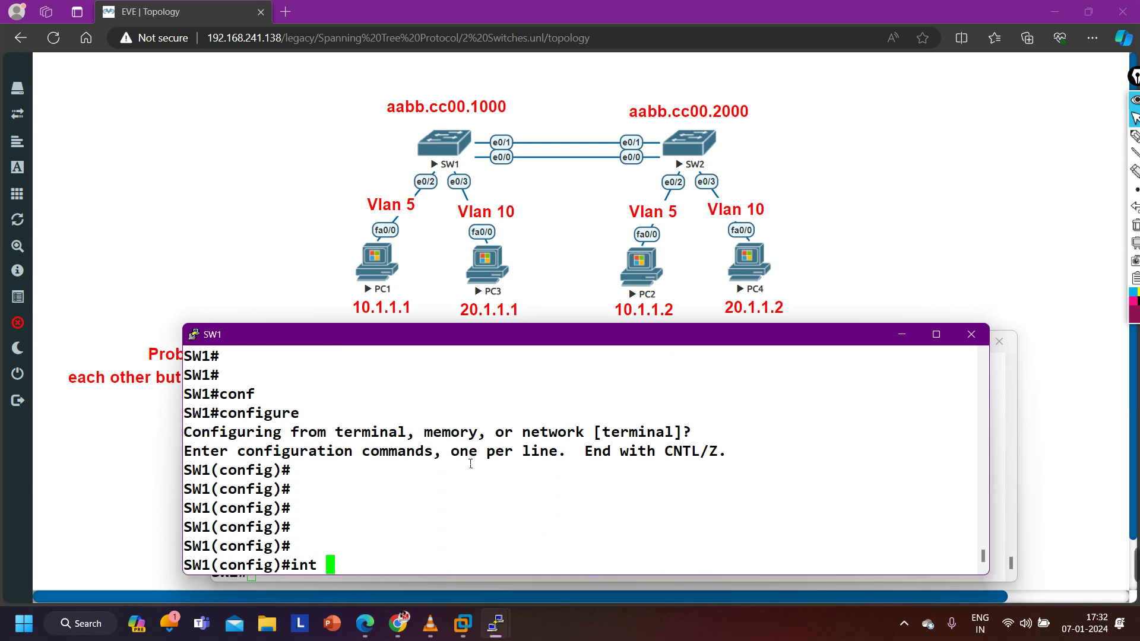
type("f")
key("BackSpace")
type("e0/1")
key("Return")
type("sp")
key("Tab")
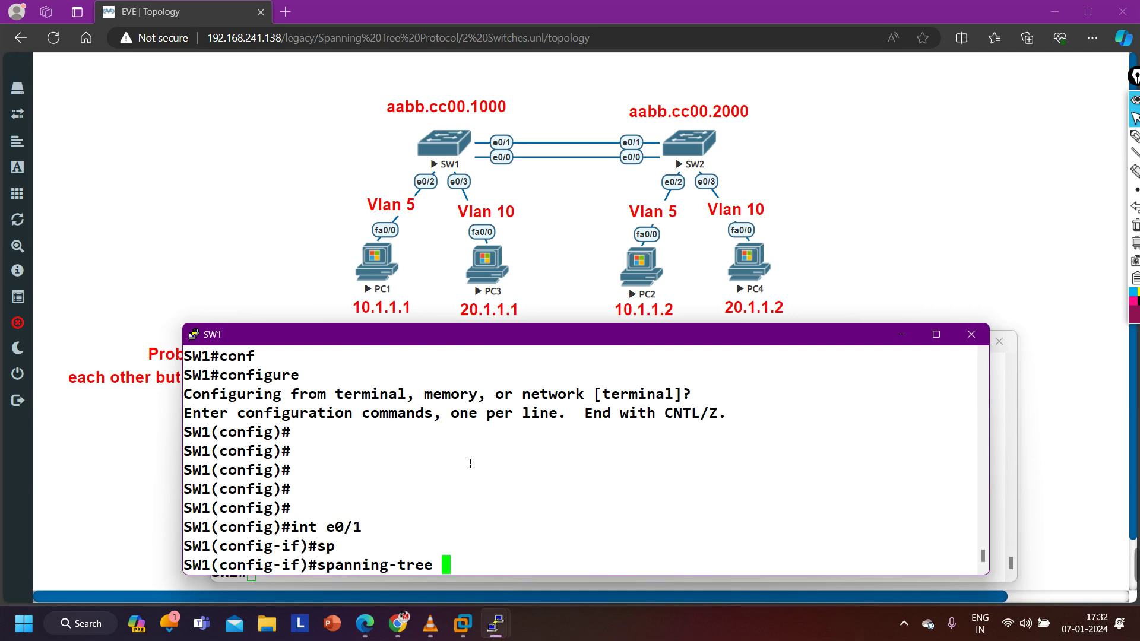
key("BackSpace")
key("BackSpace")
key("BackSpace")
key("BackSpace")
key("BackSpace")
key("BackSpace")
key("BackSpace")
key("BackSpace")
key("BackSpace")
key("BackSpace")
key("BackSpace")
key("BackSpace")
key("BackSpace")
key("BackSpace")
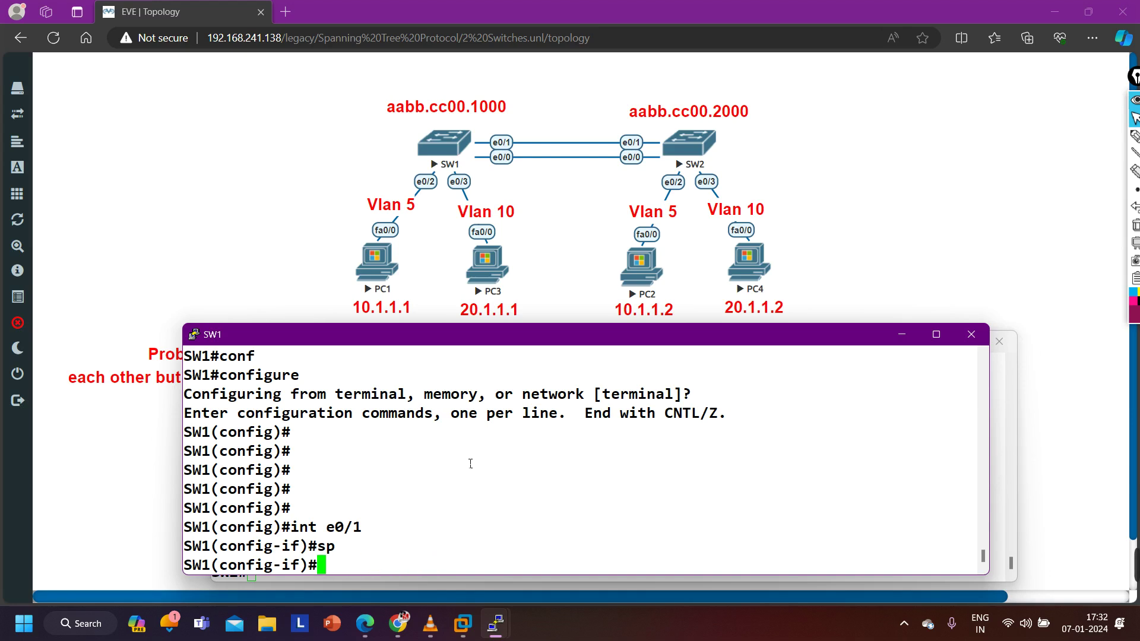
Step: Add VLAN 10 to the e0/1 trunk with switchport trunk allowed vlan add 10, and exit configuration mode
type("sw")
key("Tab")
type("tr")
key("Tab")
type("al")
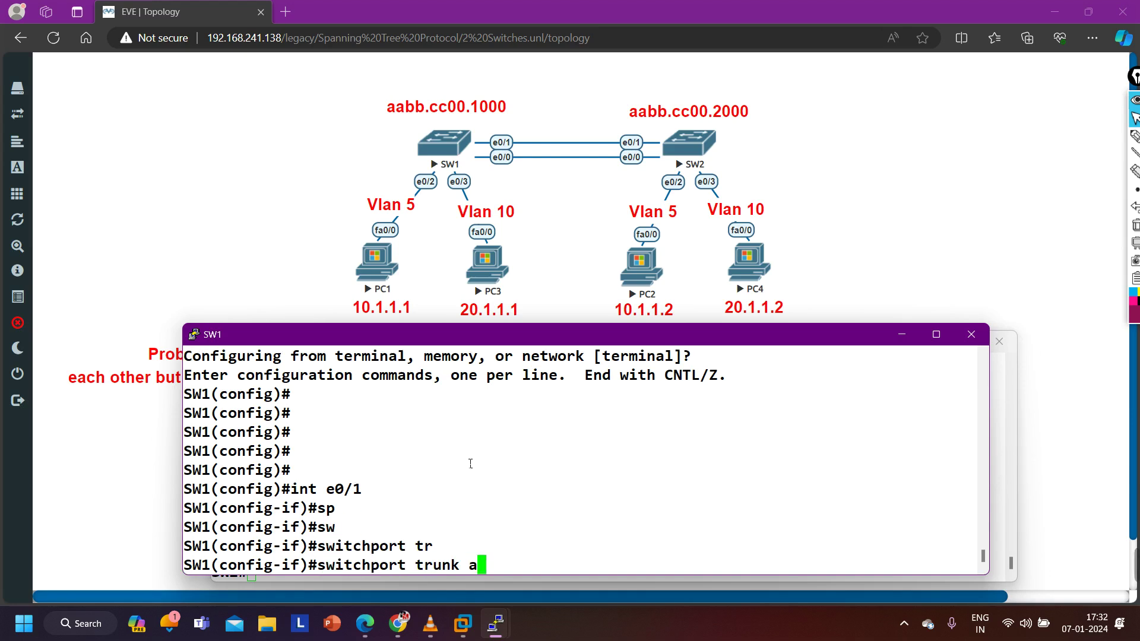
key("Tab")
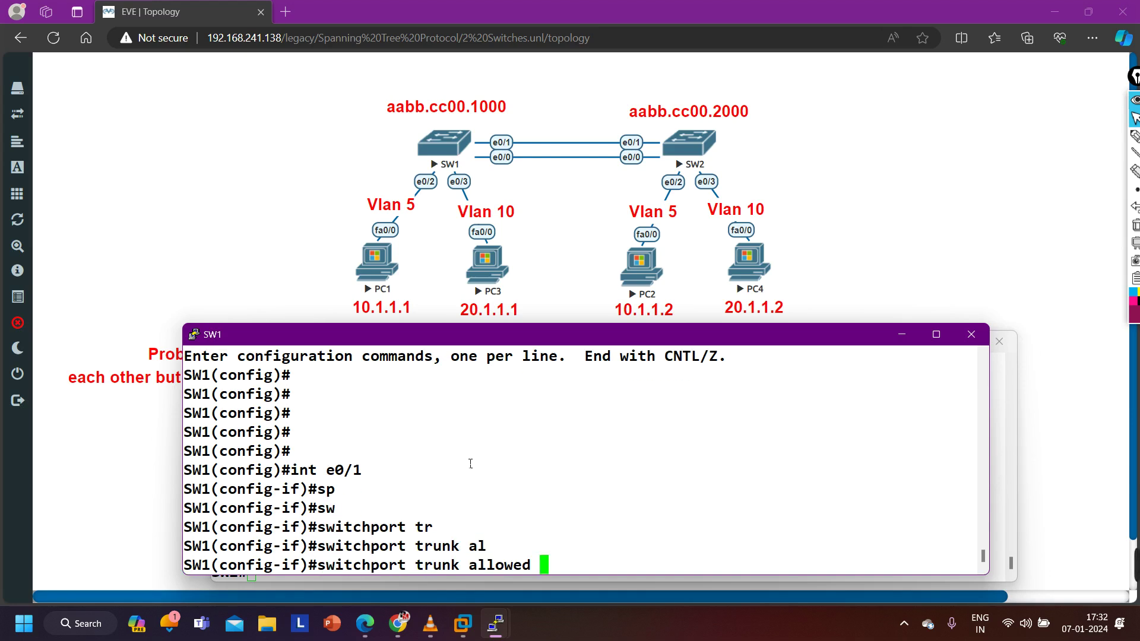
type("vl")
key("Tab")
type("?")
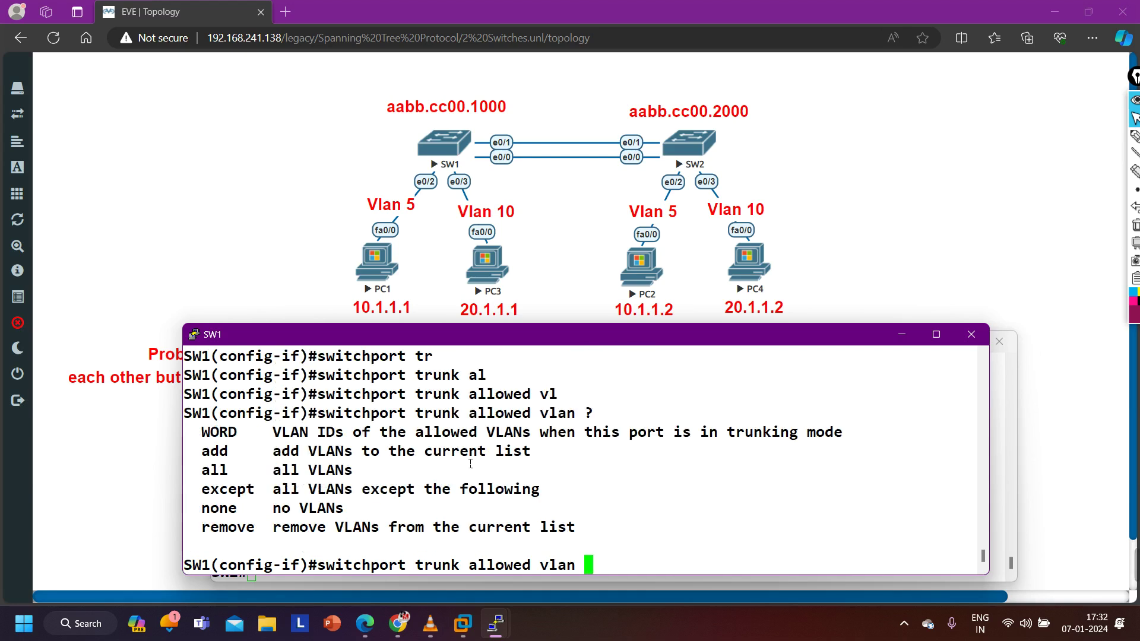
type("ad")
key("Tab")
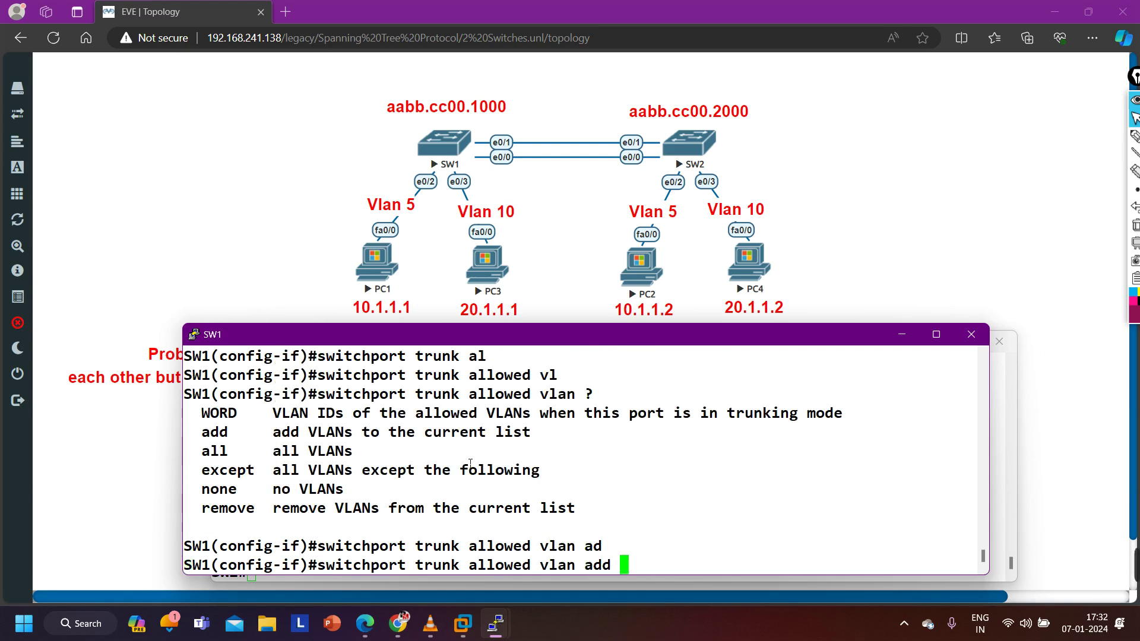
type("10")
key("Return")
key("ctrl+z")
Step: Display SW1's interface trunk information and highlight the Et0/1 line of the spanning tree forwarding VLAN list
type("sh")
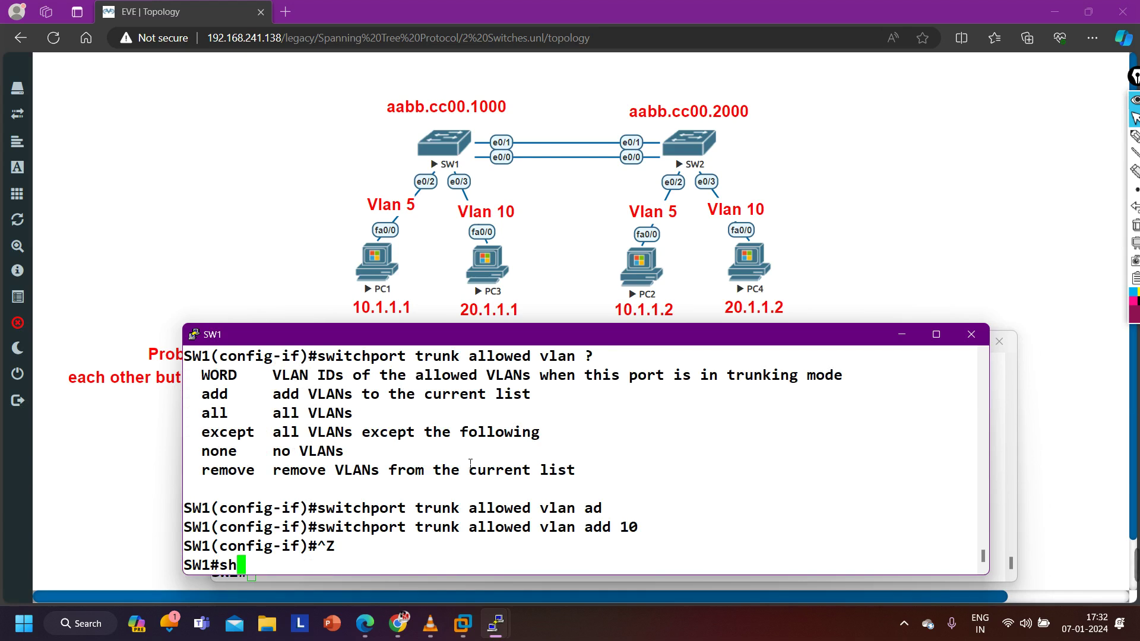
key("Tab")
type("int")
key("Tab")
type("tr")
key("Tab")
key("Return")
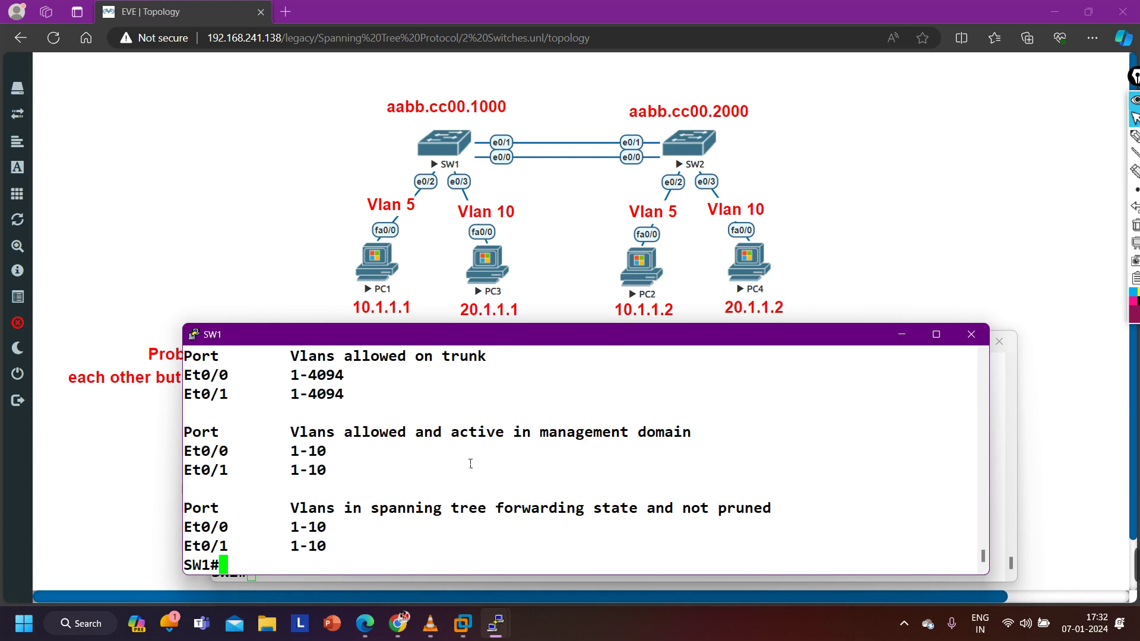
left_click_drag(340, 549, 258, 553)
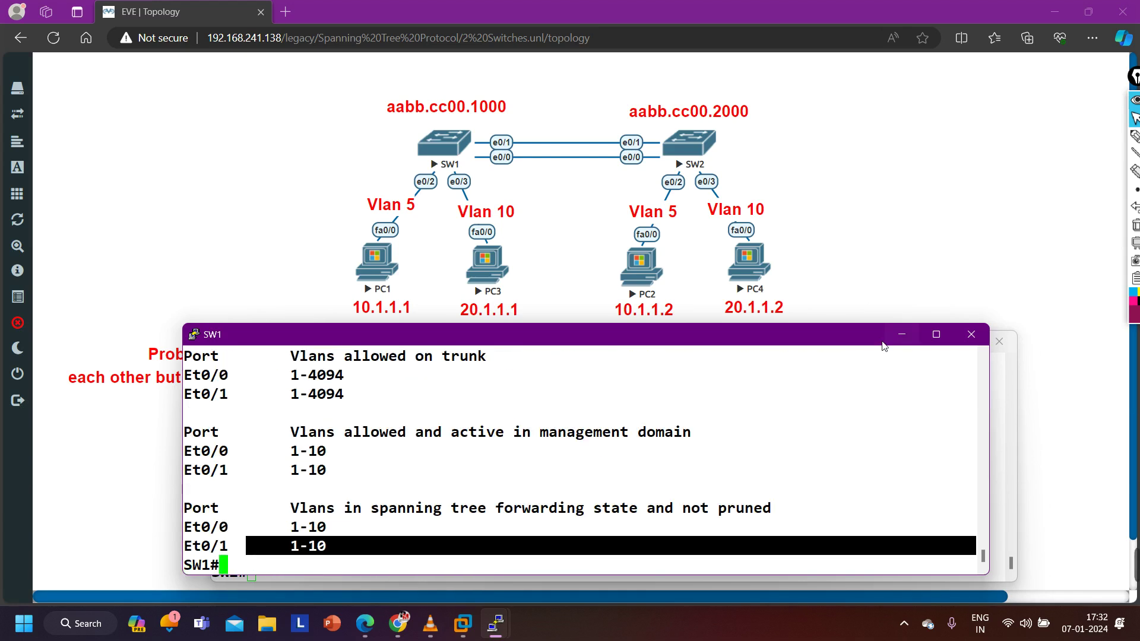
Step: Minimize the open switch consoles and ping 10.1.1.2 again from PC1
left_click(901, 335)
left_click(930, 342)
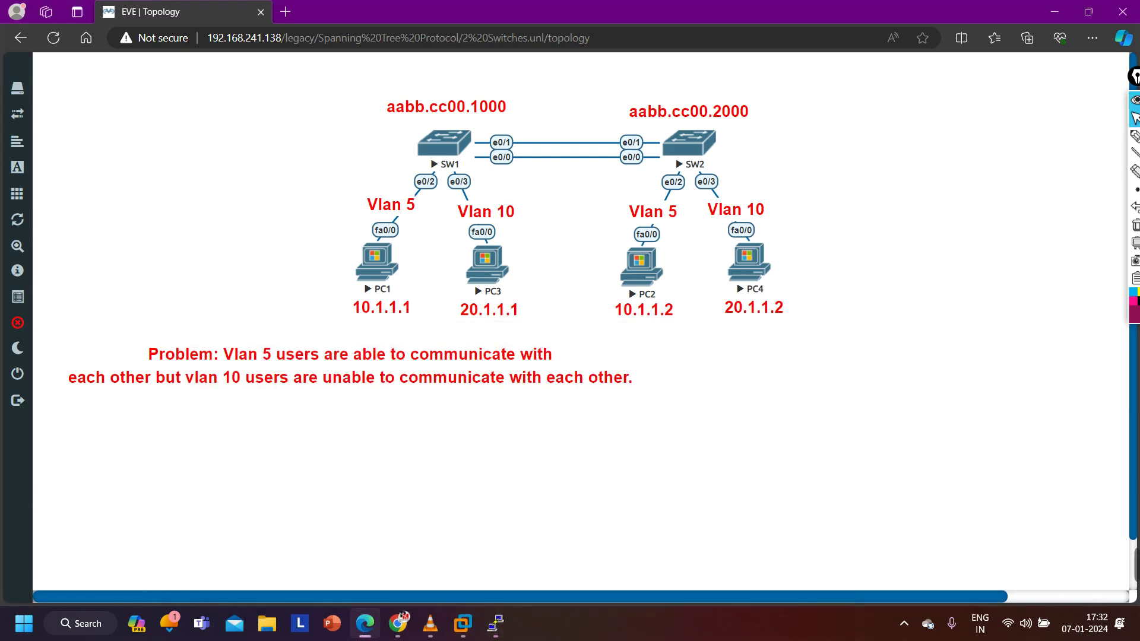
mouse_move(500, 636)
left_click(451, 569)
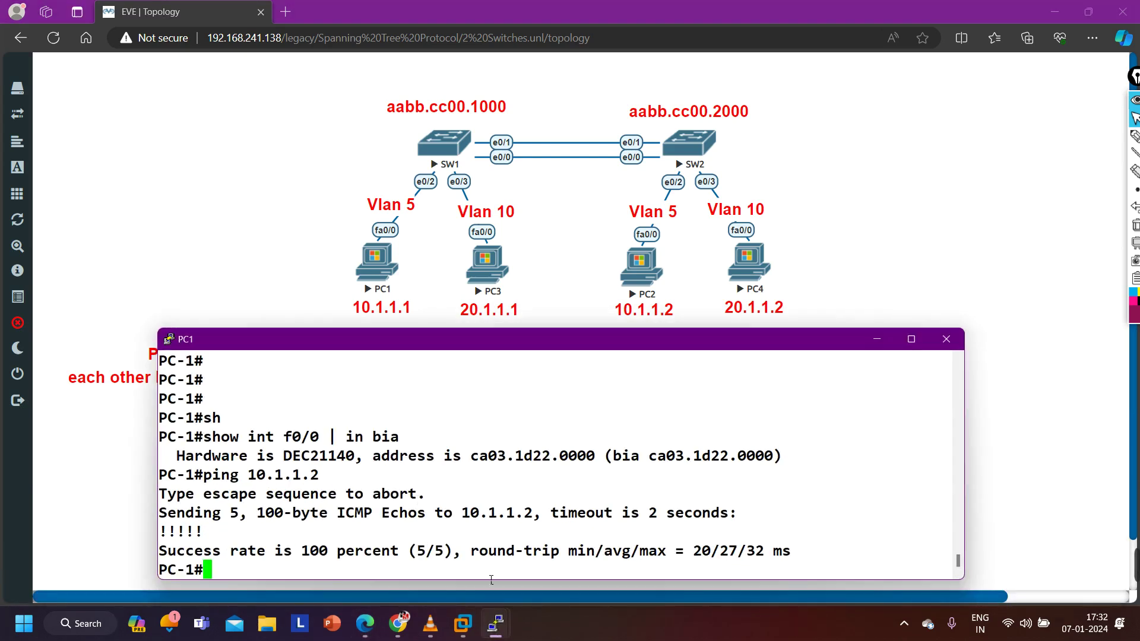
key("Return")
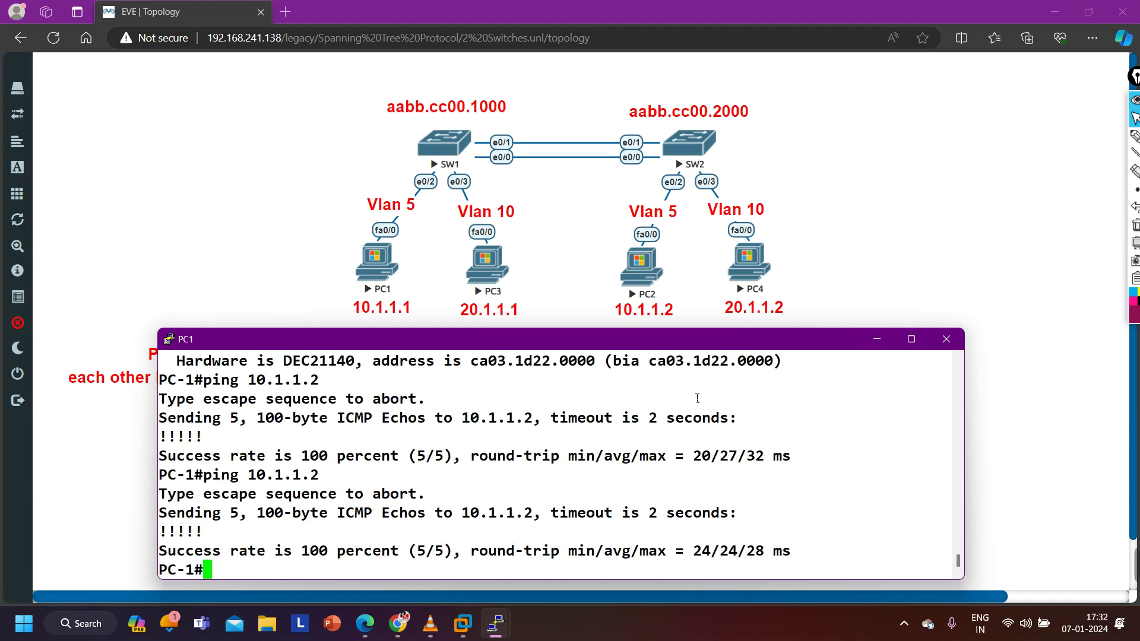
Step: Bring up PC3's console and ping 20.1.1.2 twice to test VLAN 10 connectivity
left_click(495, 623)
mouse_move(515, 620)
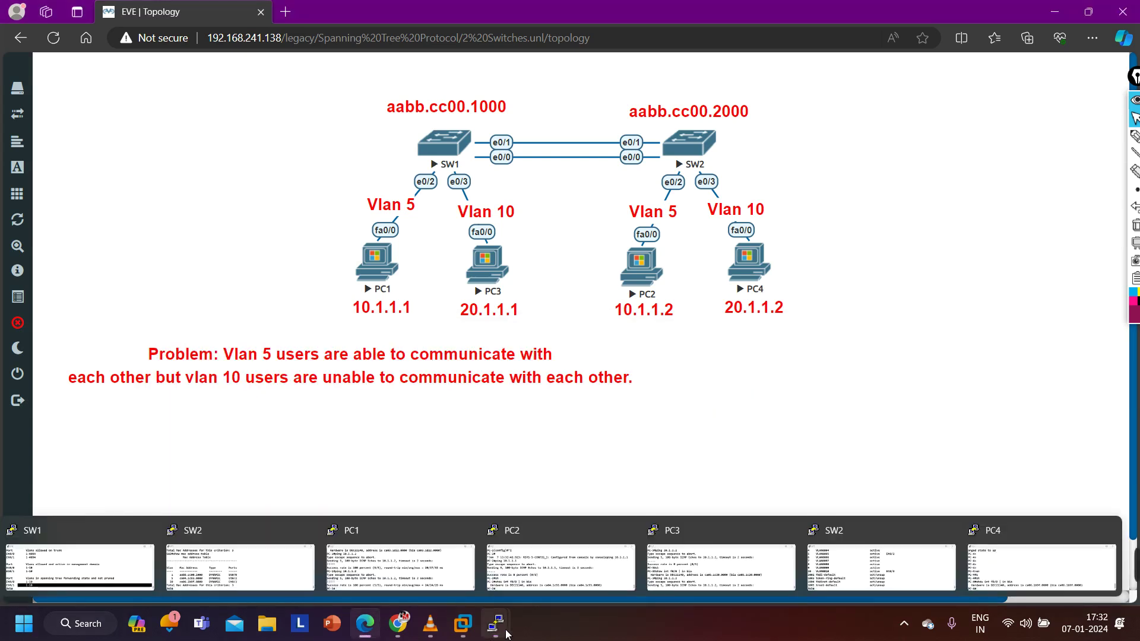
left_click(534, 555)
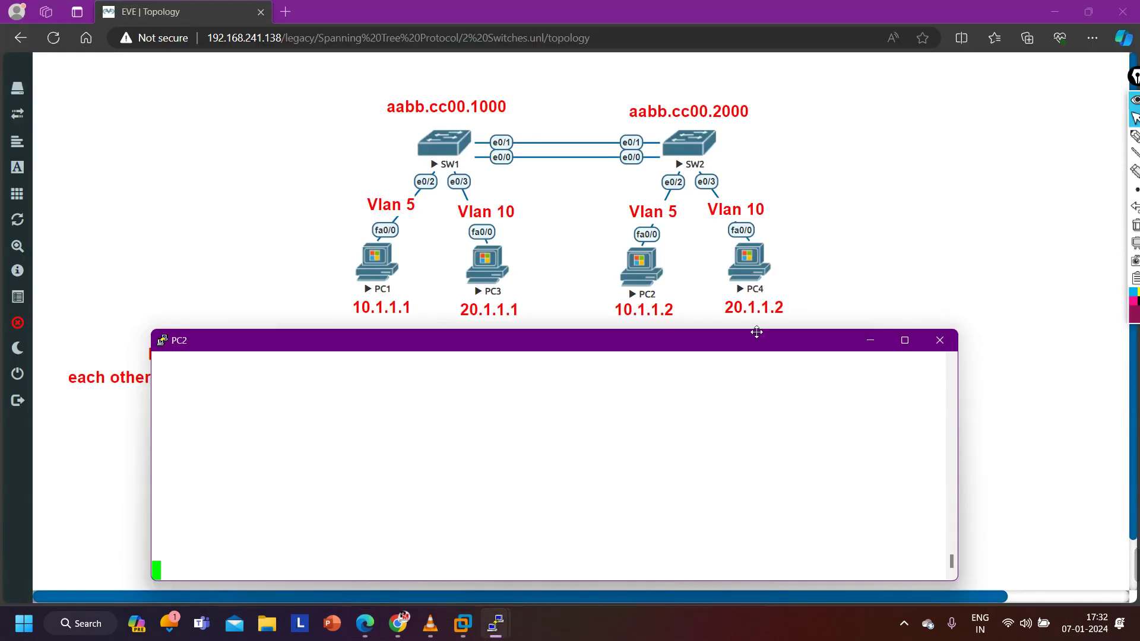
left_click(850, 267)
mouse_move(501, 626)
left_click(545, 558)
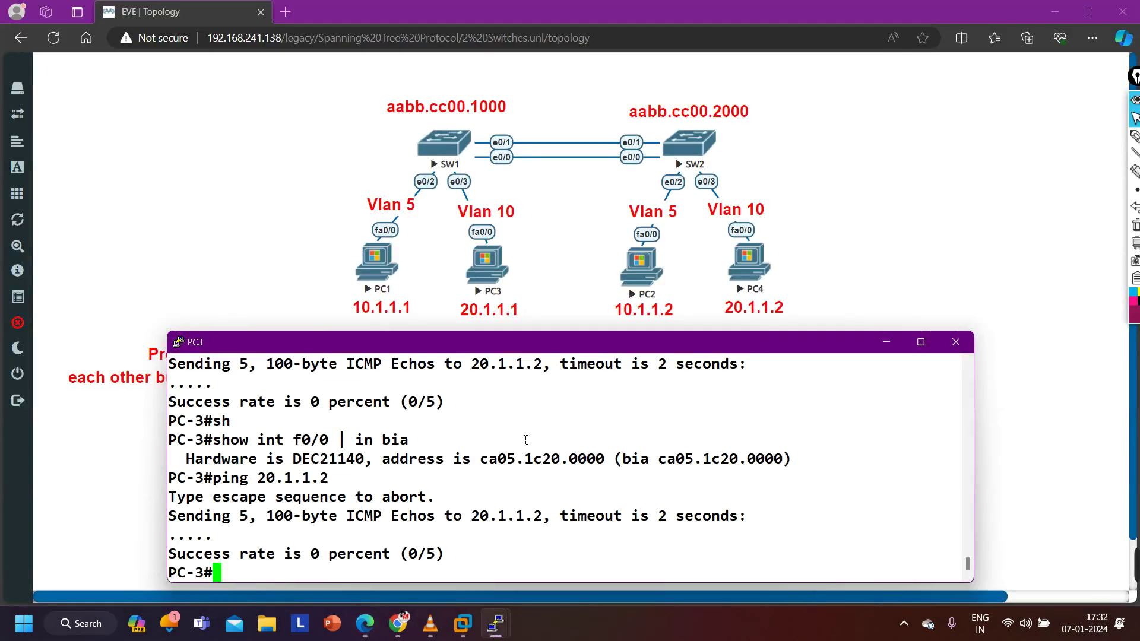
key("Up")
key("Return")
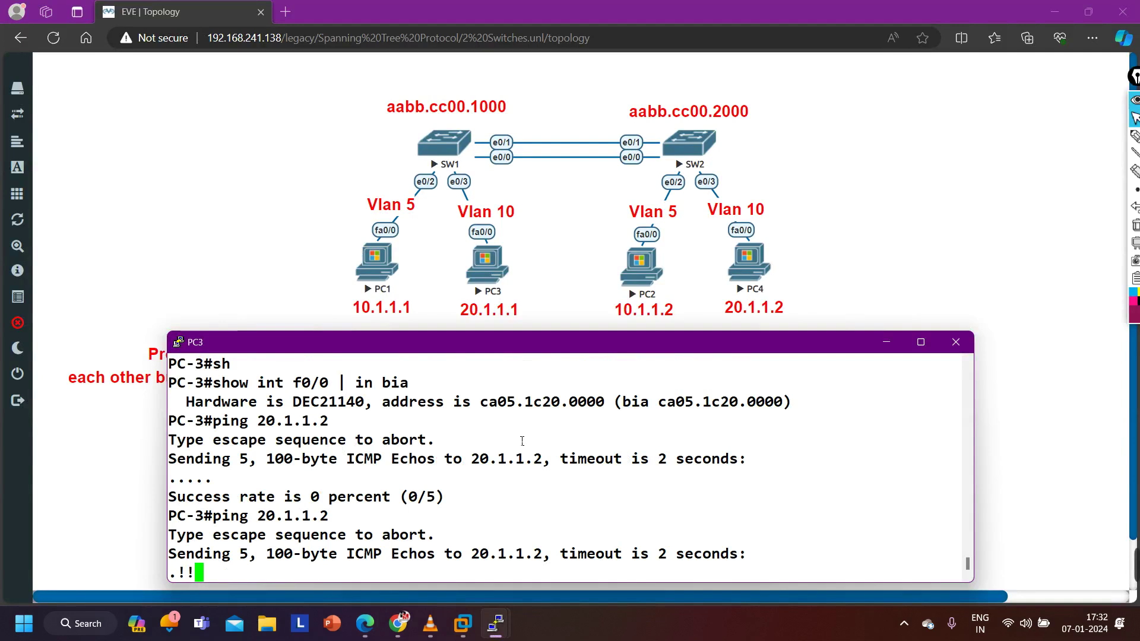
key("Up")
key("Return")
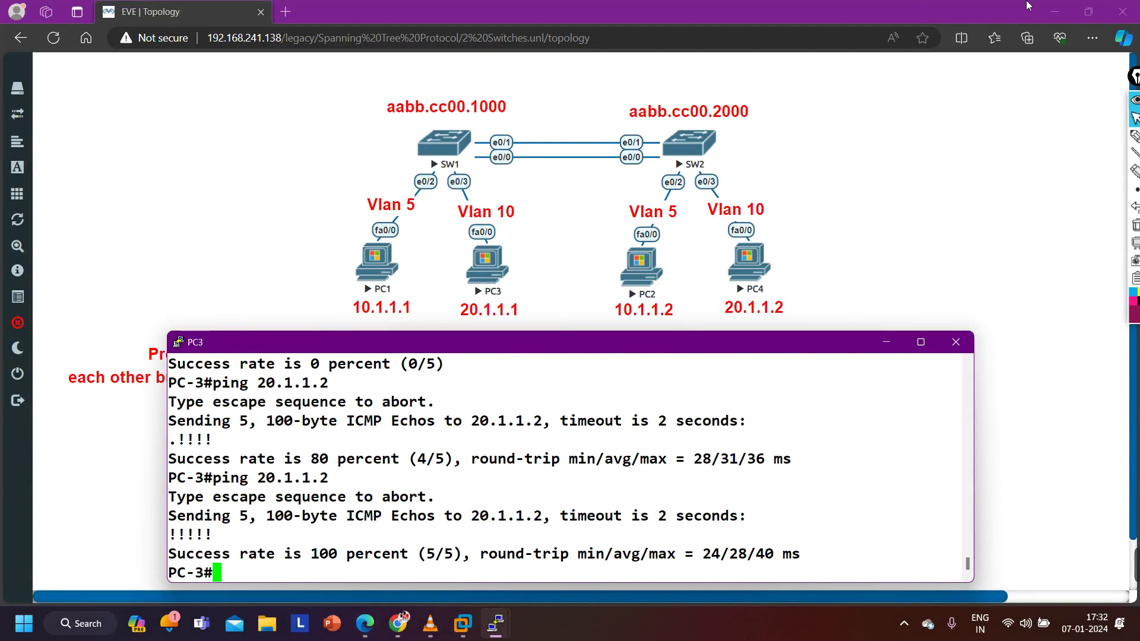
Step: Draw arrows from SW1 along the e0/1 link toward SW2 and label SW2's e0/1 port "RP"
left_click(1134, 136)
left_click_drag(537, 118, 509, 130)
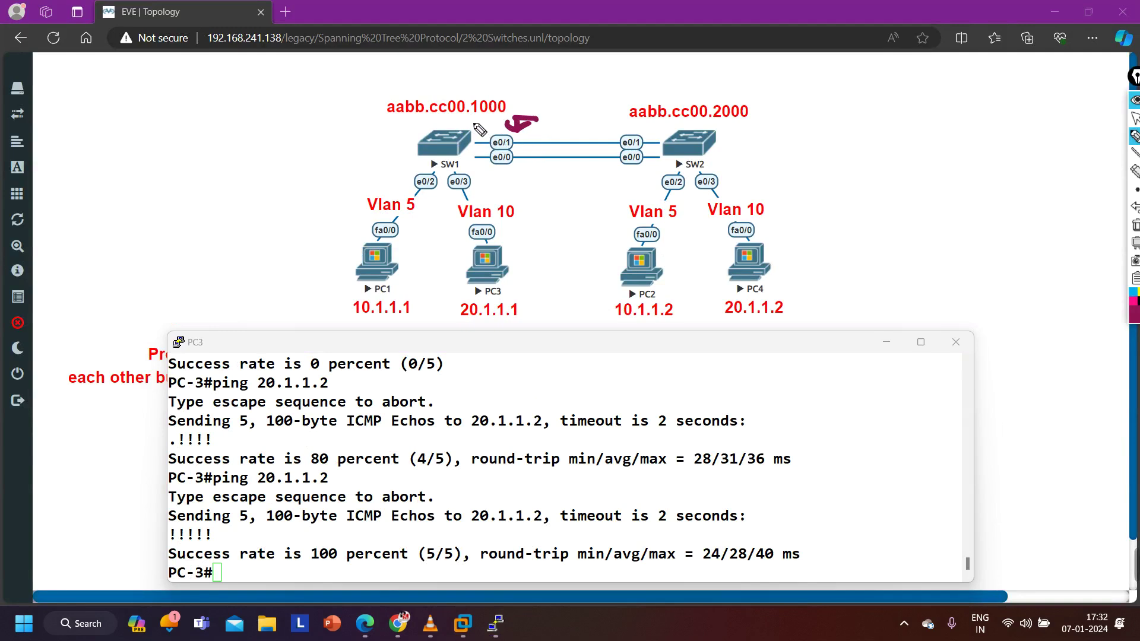
mouse_move(472, 124)
left_mouse_down()
mouse_move(569, 100)
mouse_move(557, 112)
left_mouse_up()
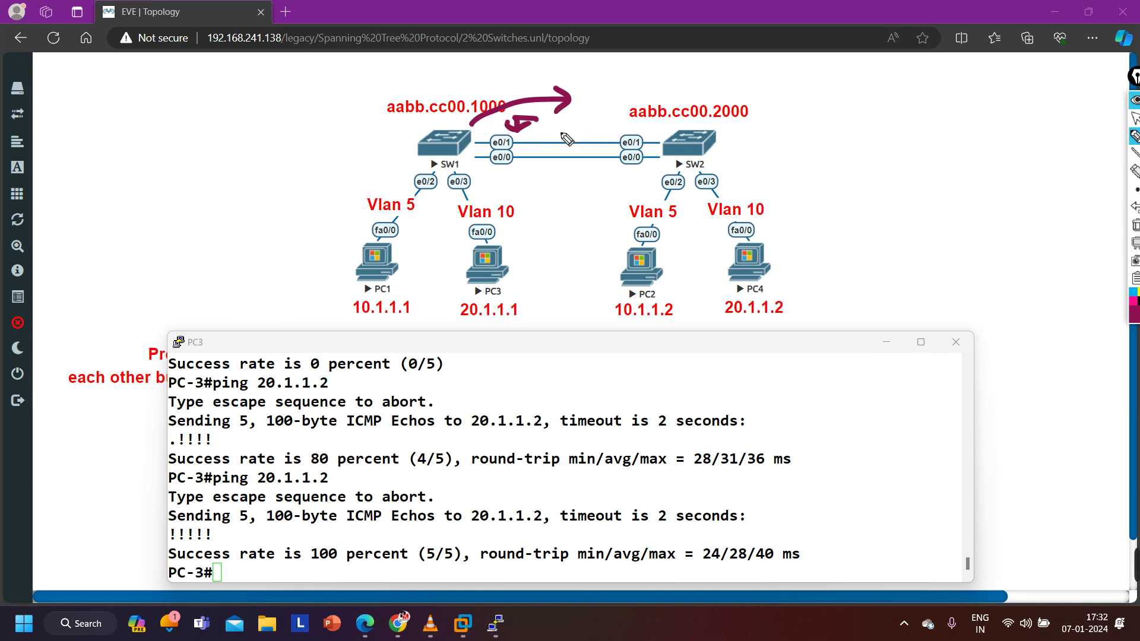
mouse_move(552, 133)
left_mouse_down()
mouse_move(599, 132)
mouse_move(589, 126)
mouse_move(594, 138)
mouse_move(686, 102)
left_mouse_up()
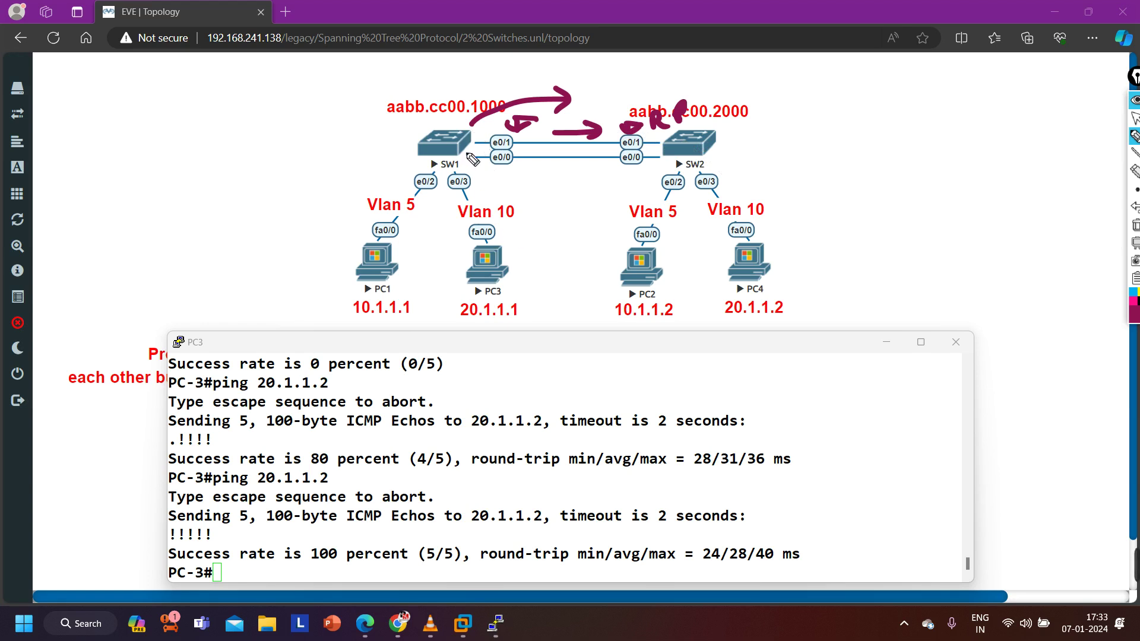
left_click_drag(463, 136, 487, 141)
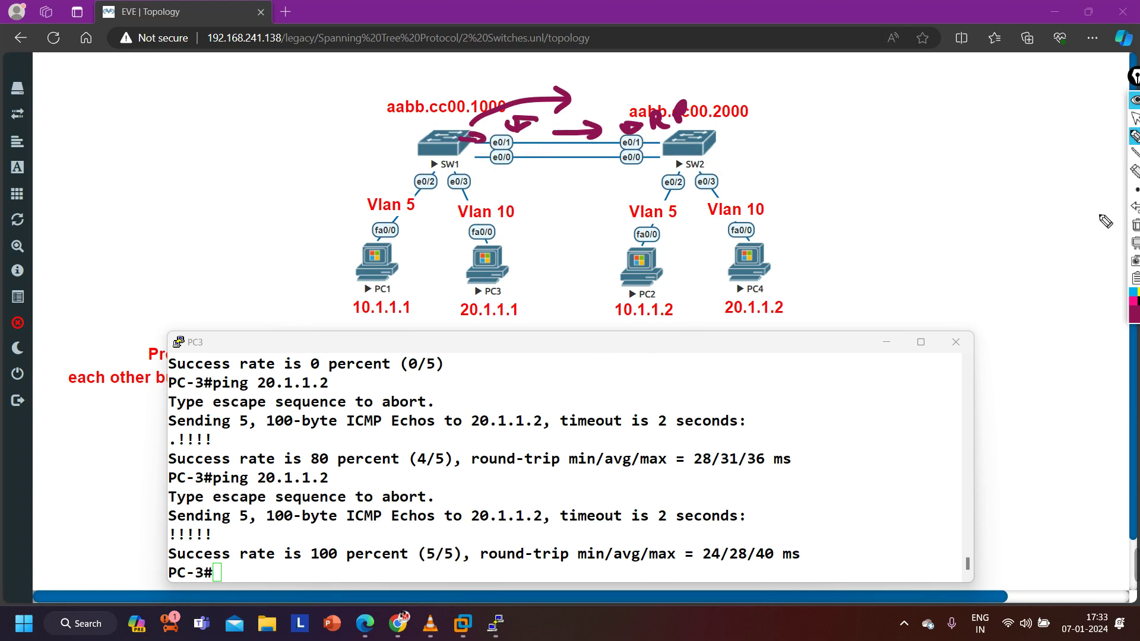
Step: Leave drawing mode and clear all drawings from the topology
left_click(1134, 118)
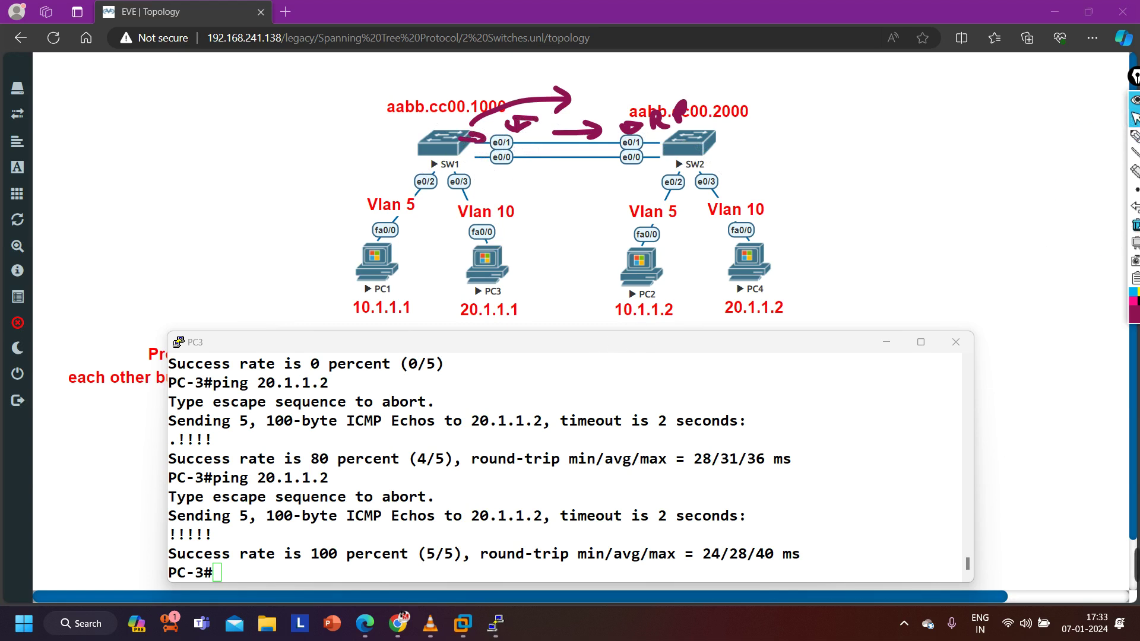
left_click(1134, 224)
mouse_move(1135, 136)
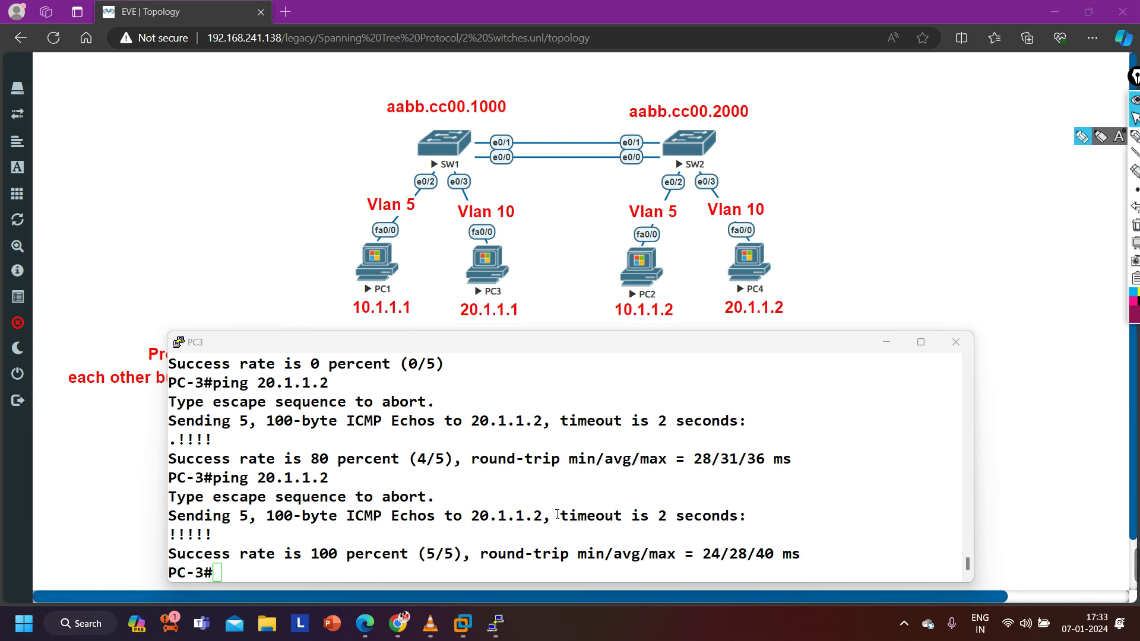